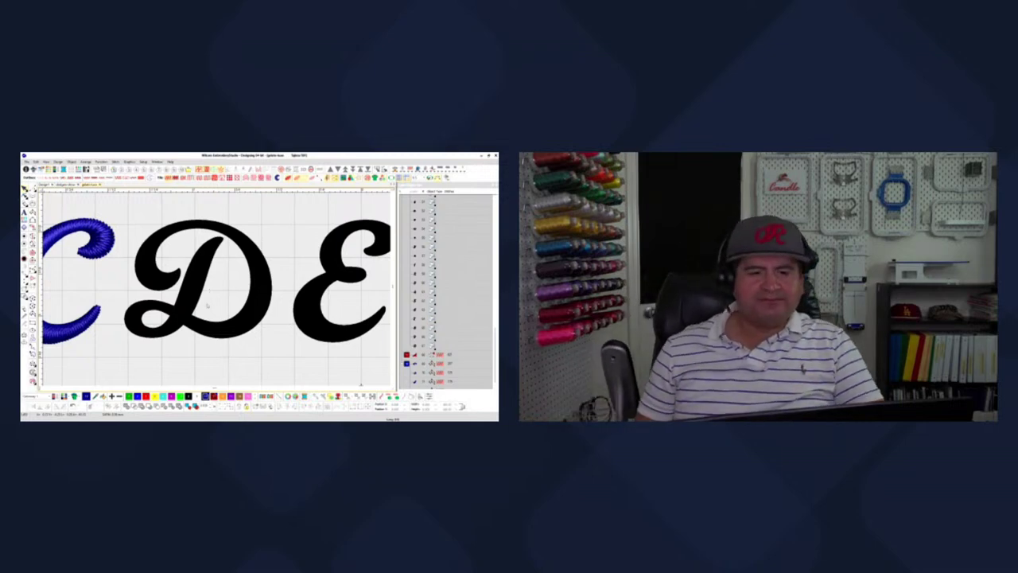
Step: Examine the uppercase script alphabet artwork alongside the digitized letters A, B and C
scroll(210, 290, "down", 3)
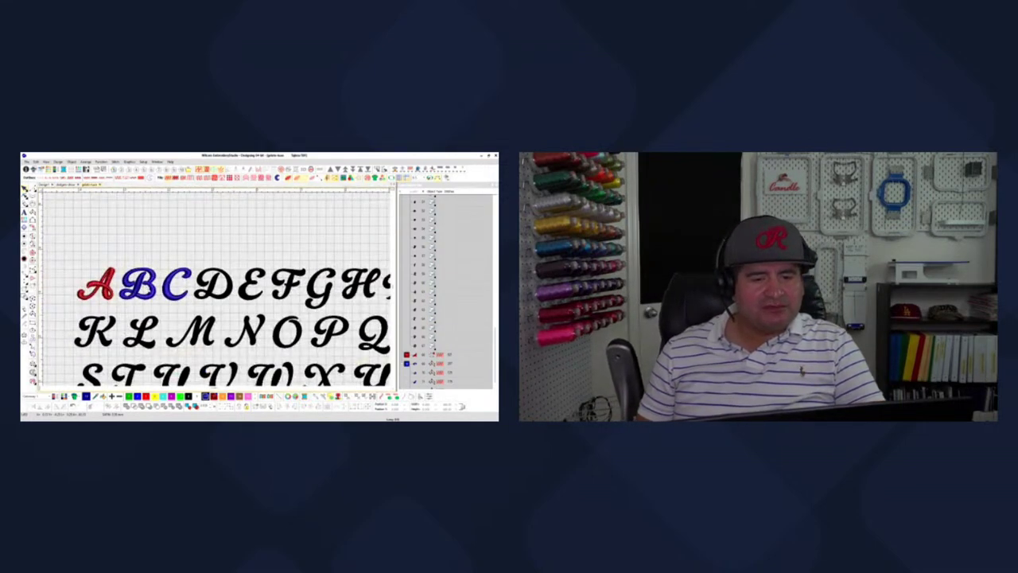
scroll(204, 305, "down", 2)
scroll(203, 305, "up", 1)
scroll(204, 306, "down", 1)
scroll(204, 306, "up", 2)
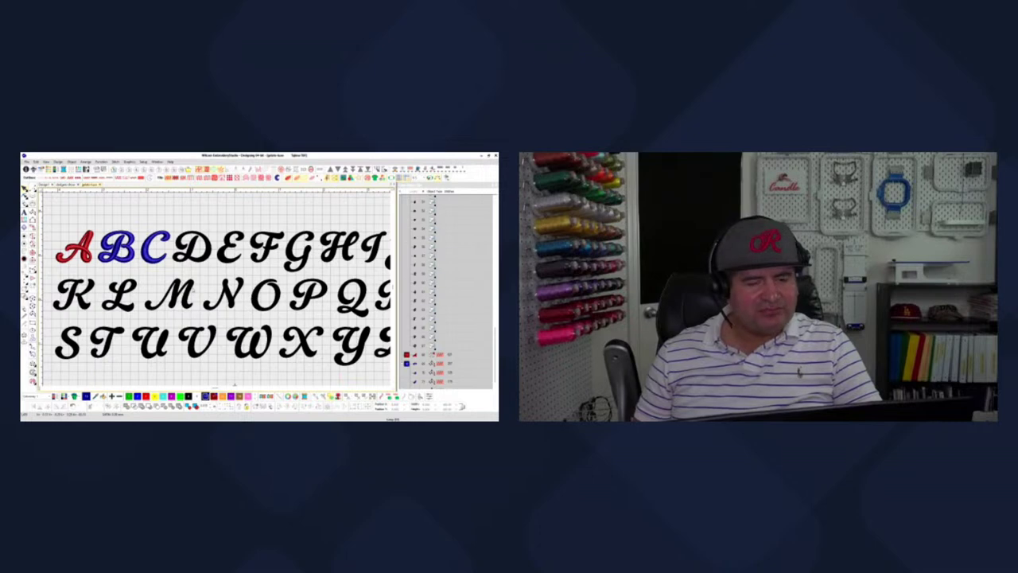
scroll(216, 287, "down", 1)
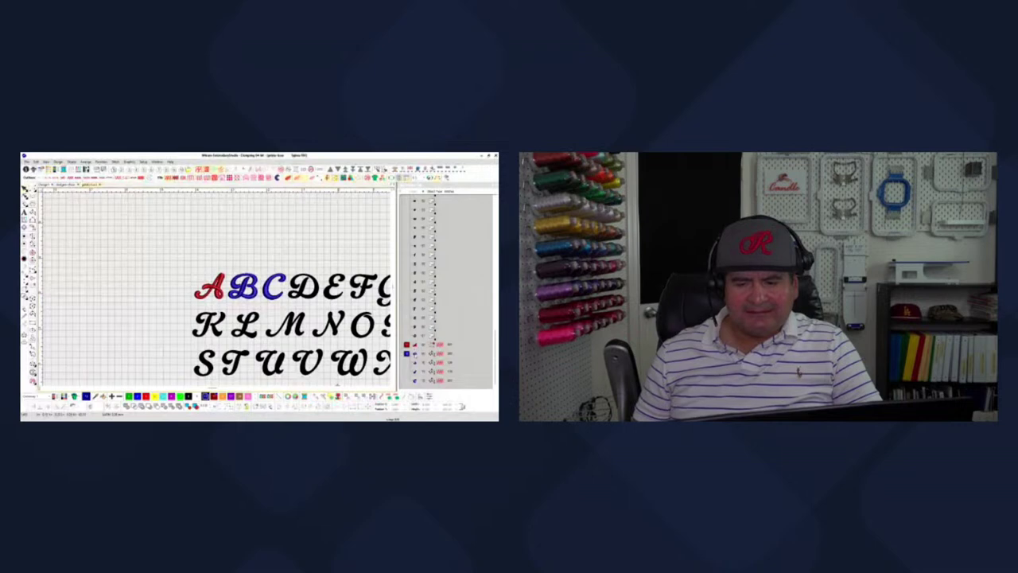
left_click(236, 293)
key("Escape")
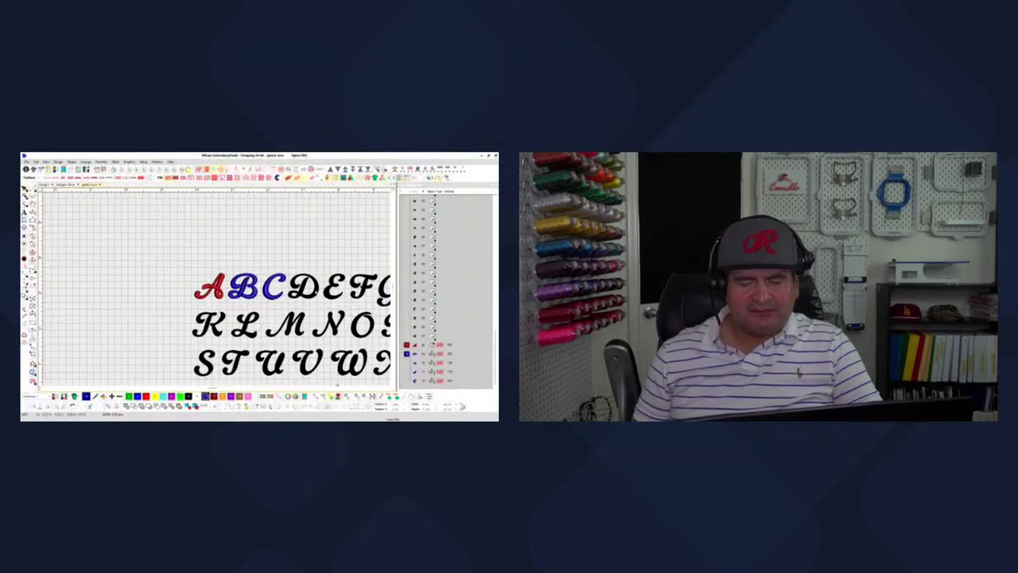
scroll(216, 288, "down", 1)
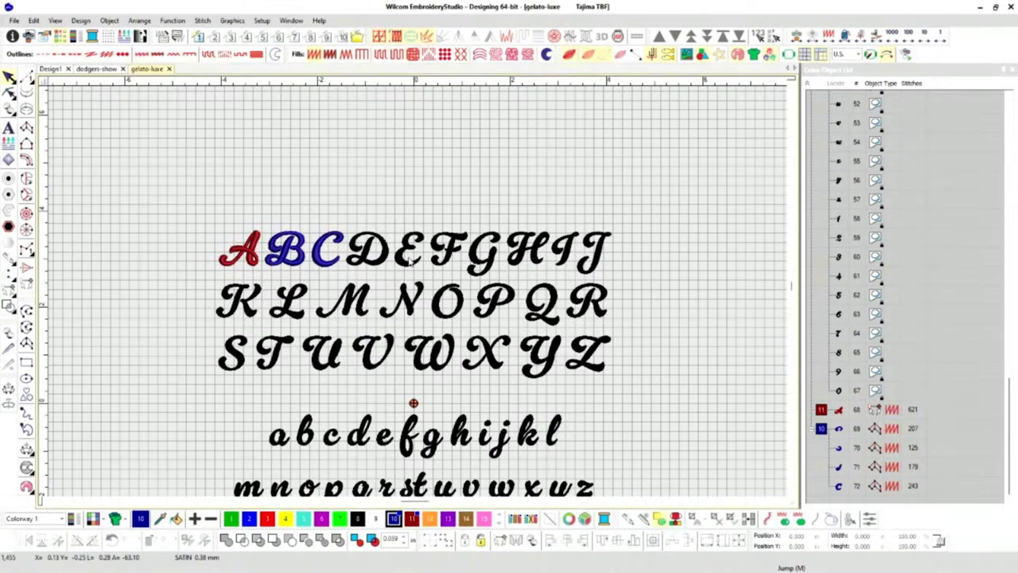
Step: Close the Color-Object List to enlarge the design area around the uppercase alphabet
scroll(412, 274, "up", 2)
scroll(419, 306, "down", 1)
scroll(419, 301, "up", 1)
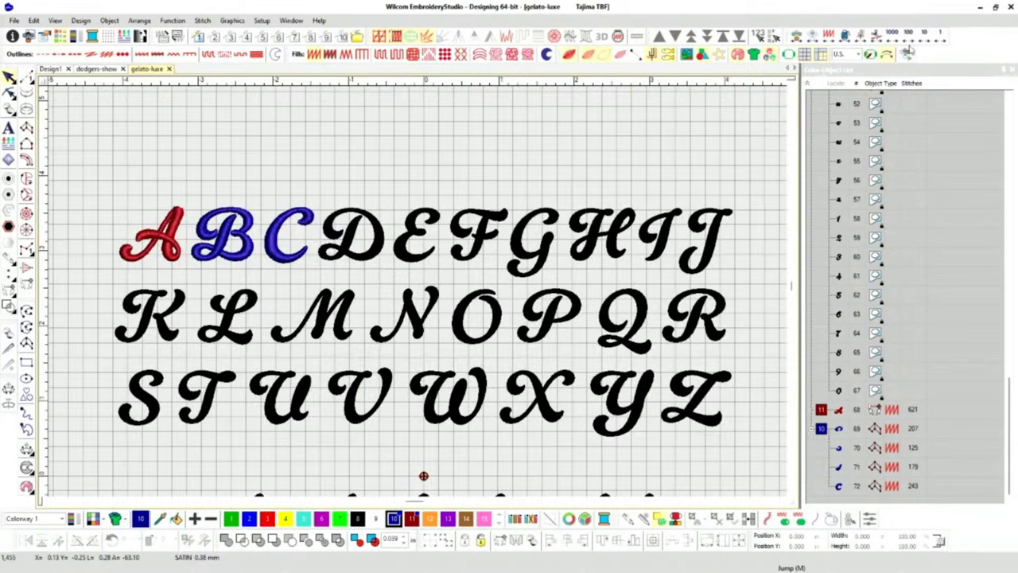
left_click(1004, 70)
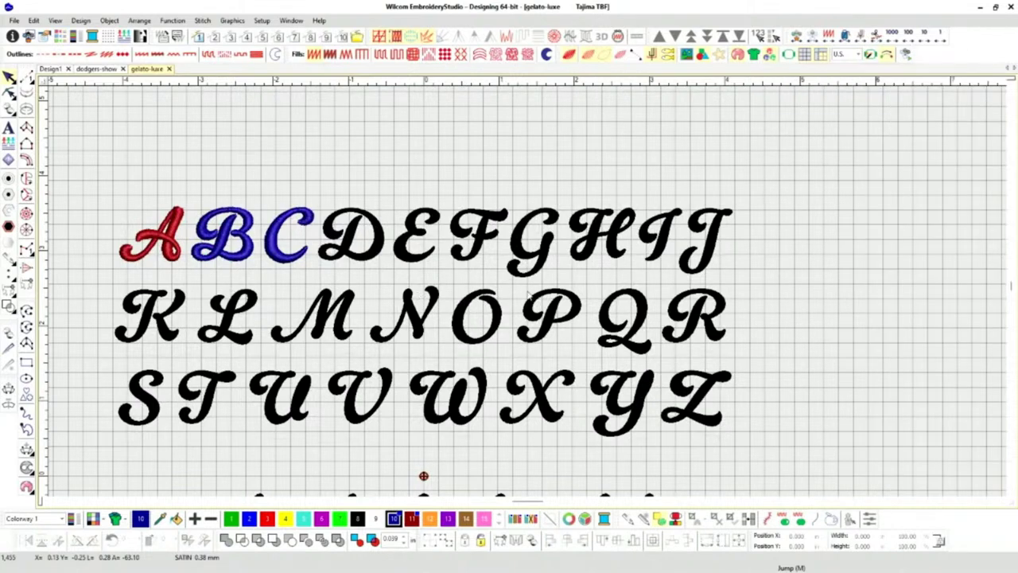
Step: Examine the shape of the letter O, especially where its two stroke ends overlap at the top
scroll(527, 294, "up", 1)
scroll(624, 308, "down", 2)
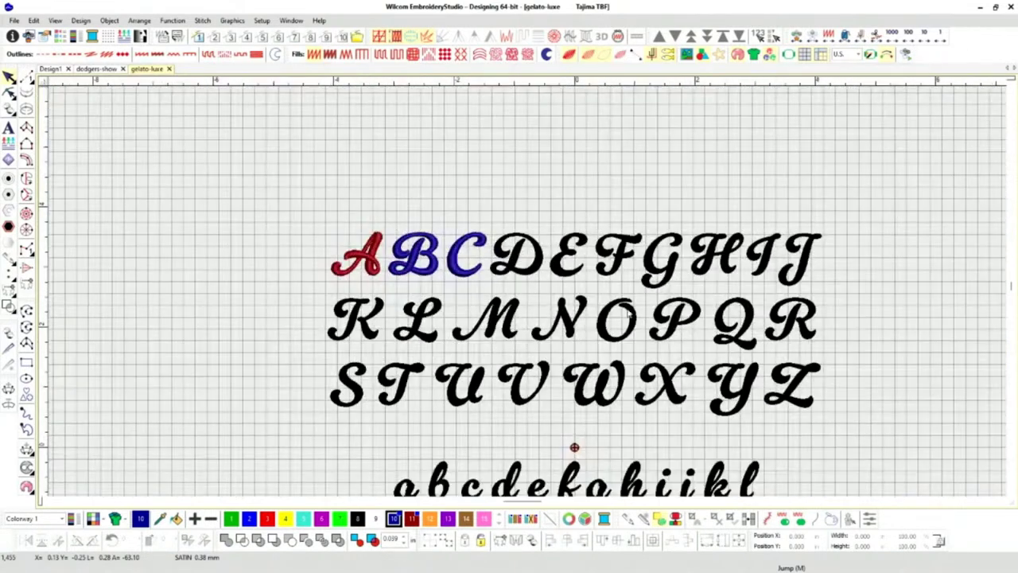
scroll(625, 325, "up", 3)
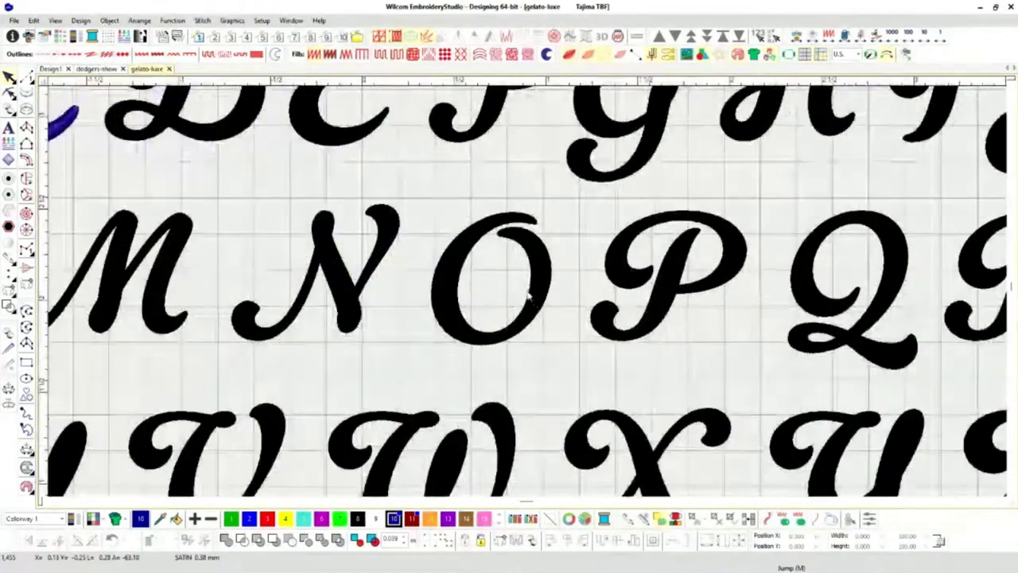
scroll(521, 228, "up", 3)
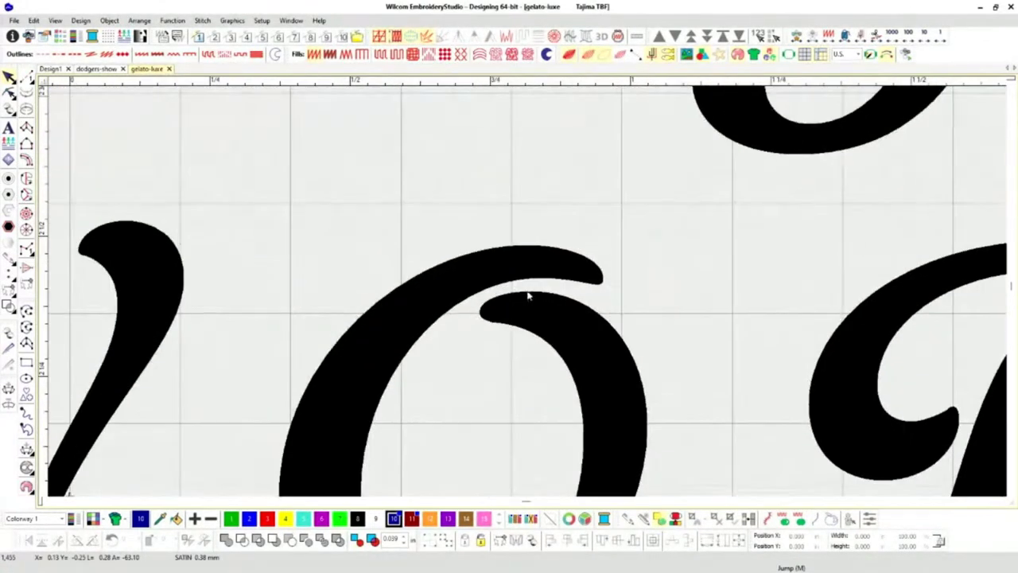
scroll(524, 301, "down", 4)
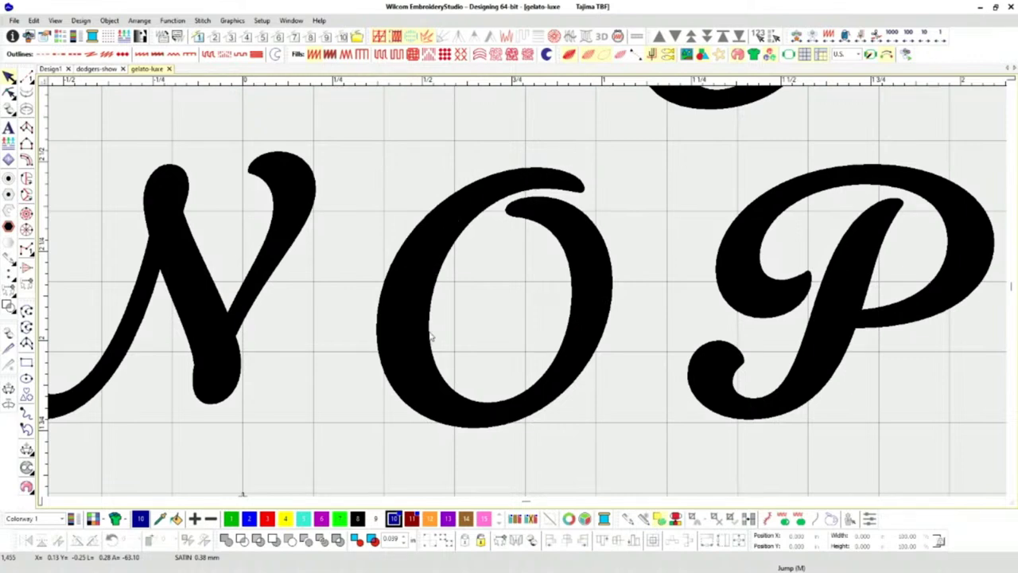
scroll(527, 291, "down", 3)
scroll(527, 288, "down", 1)
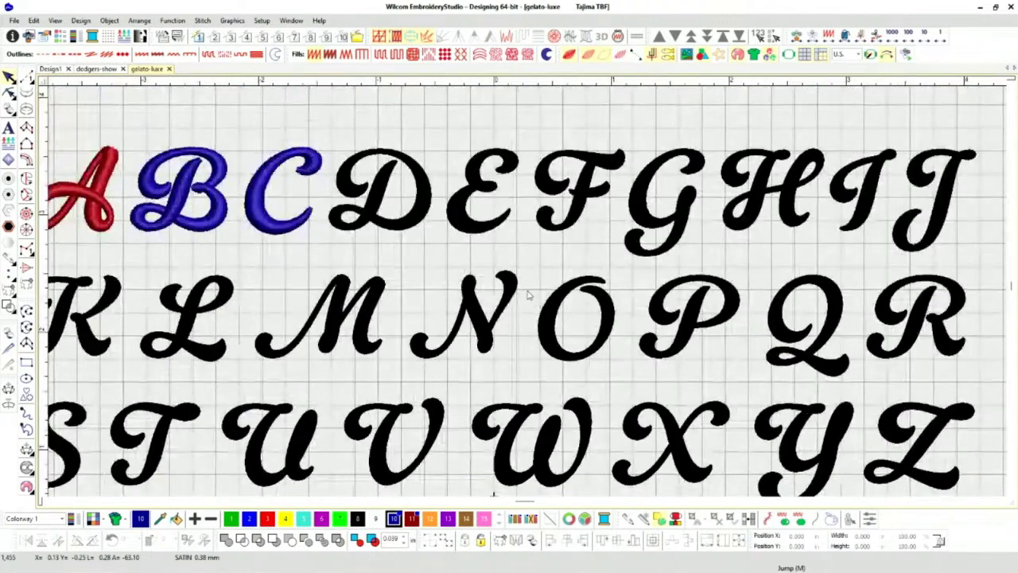
scroll(521, 293, "down", 1)
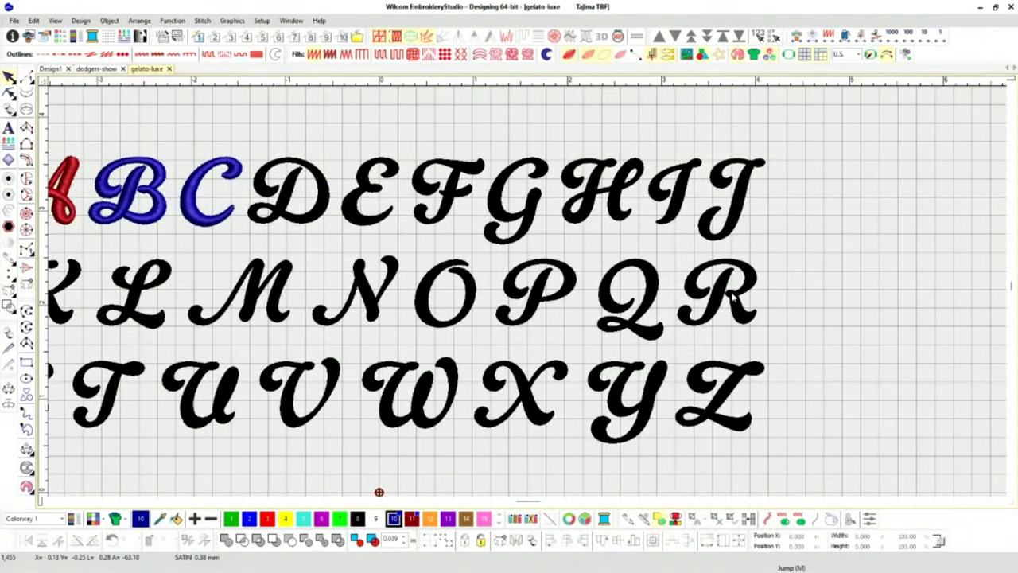
Step: Examine how the strokes of the letters R and P join, especially where the P's bowl meets its stem
scroll(735, 297, "up", 3)
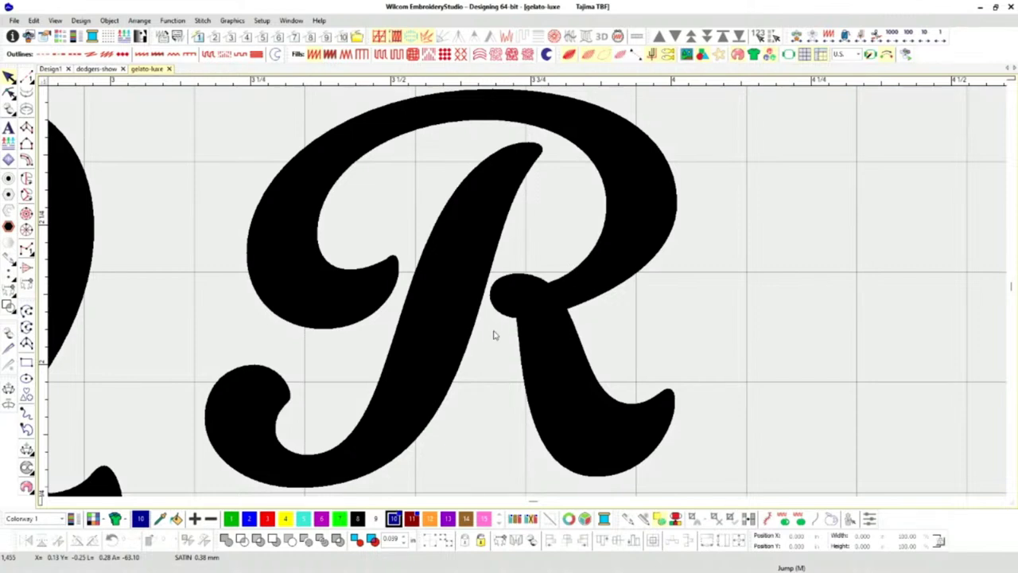
scroll(493, 334, "down", 1)
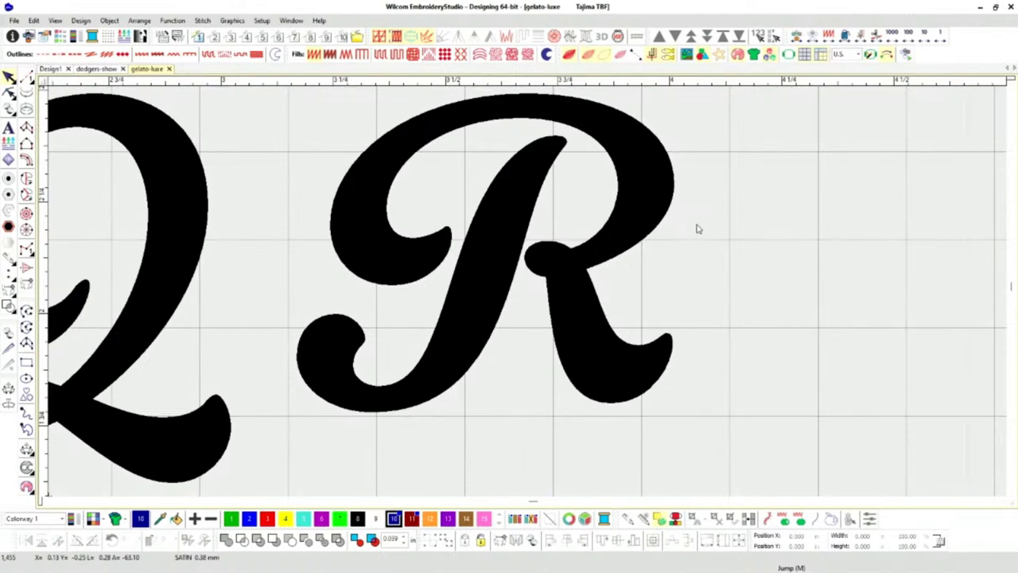
scroll(696, 229, "down", 1)
scroll(526, 295, "up", 1)
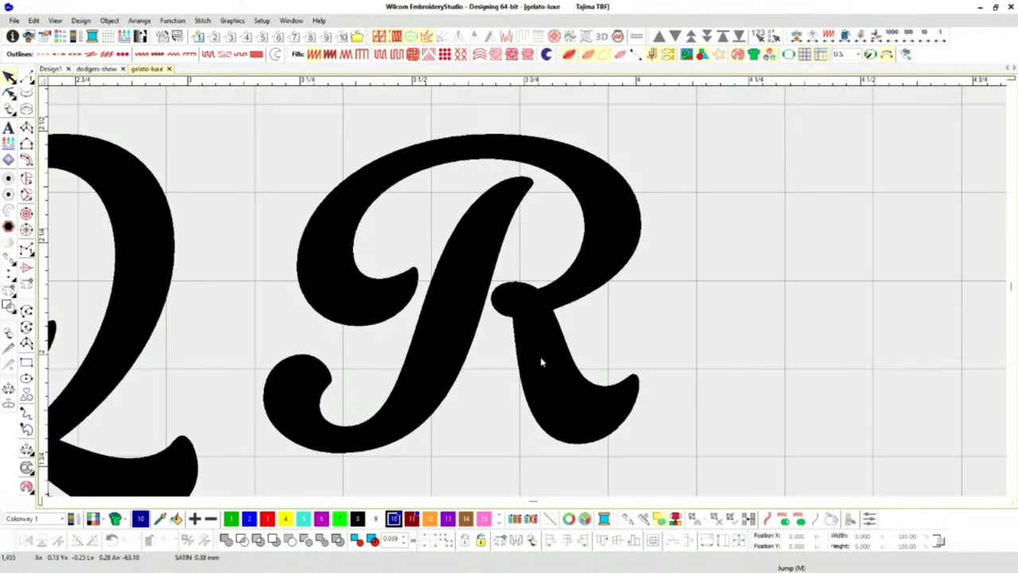
scroll(519, 364, "down", 1)
scroll(525, 295, "down", 2)
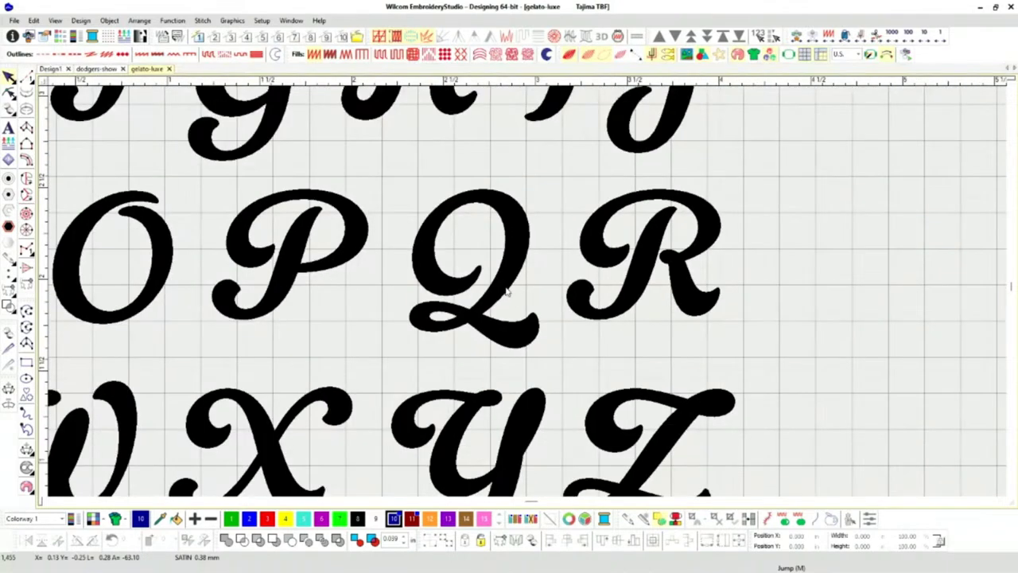
scroll(326, 263, "up", 1)
scroll(525, 295, "up", 2)
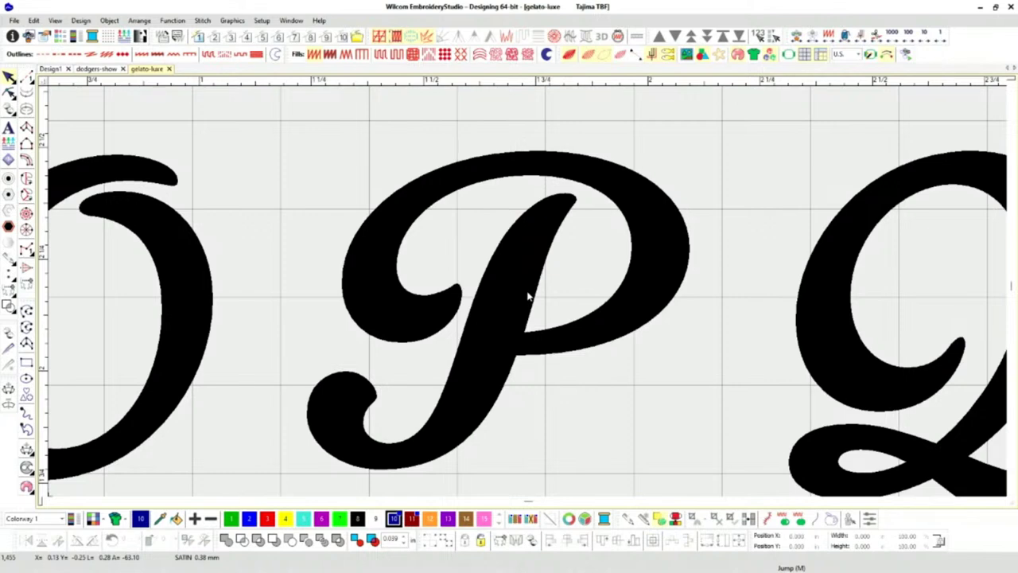
scroll(528, 296, "up", 2)
scroll(528, 296, "up", 2)
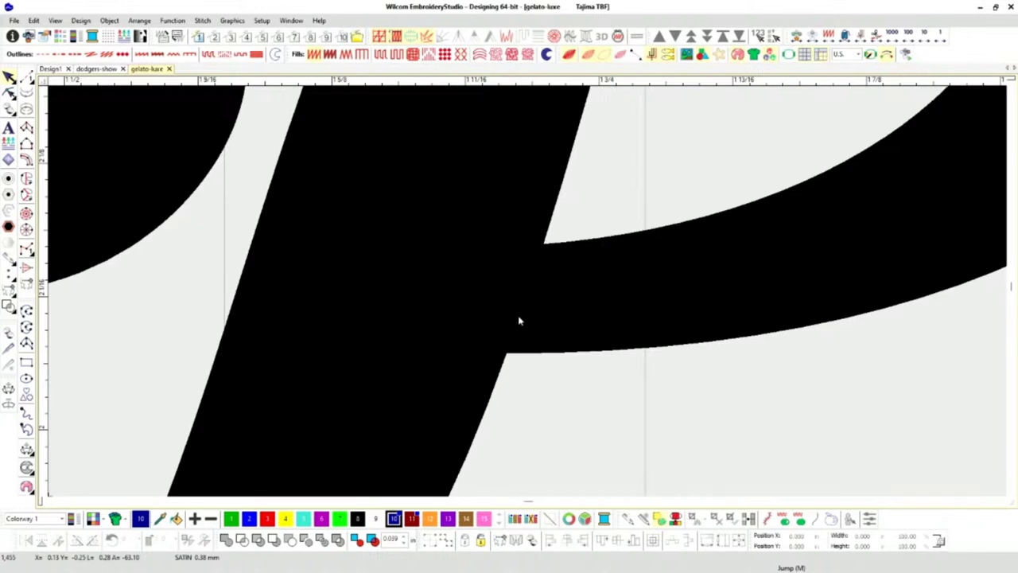
scroll(524, 314, "down", 4)
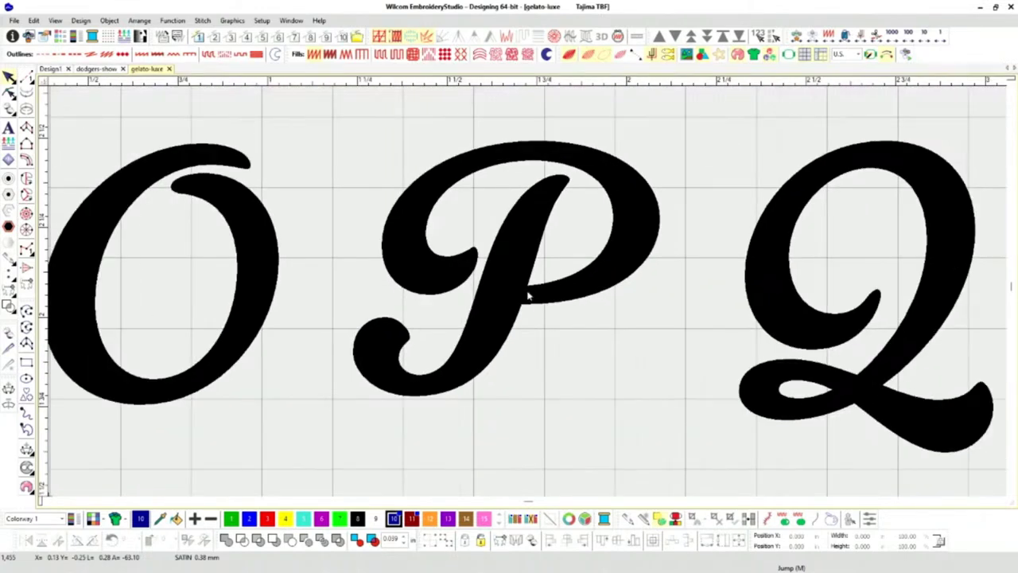
scroll(532, 291, "up", 3)
scroll(523, 291, "down", 2)
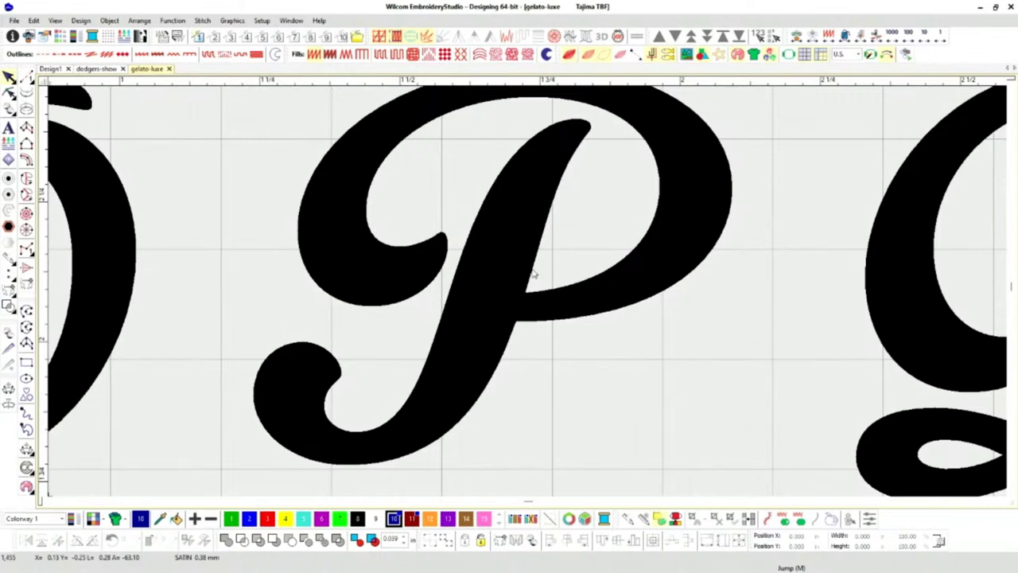
scroll(525, 295, "down", 1)
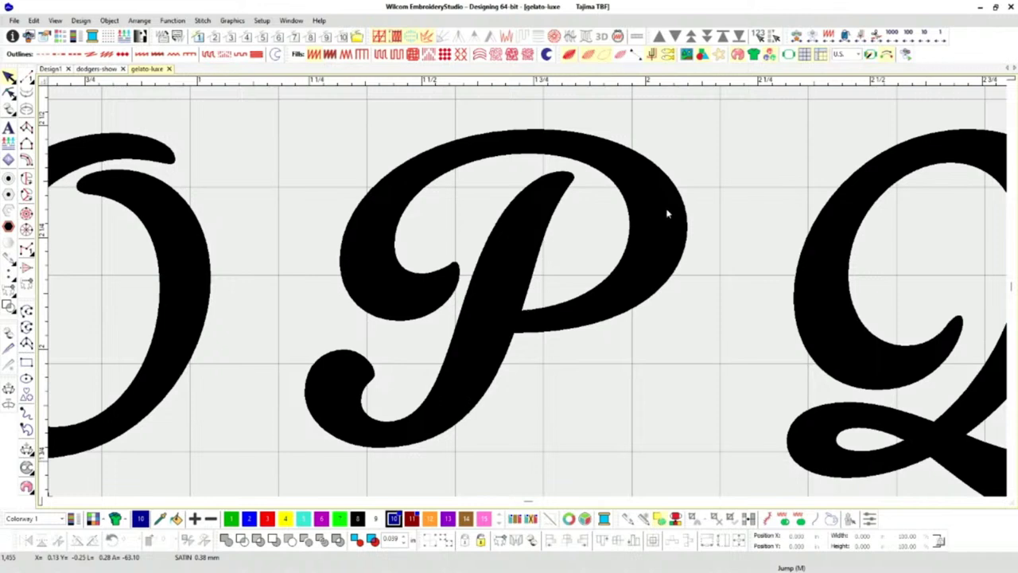
Step: Dim the letter artwork and activate Column B for digitizing the stem of the letter P
left_click(720, 54)
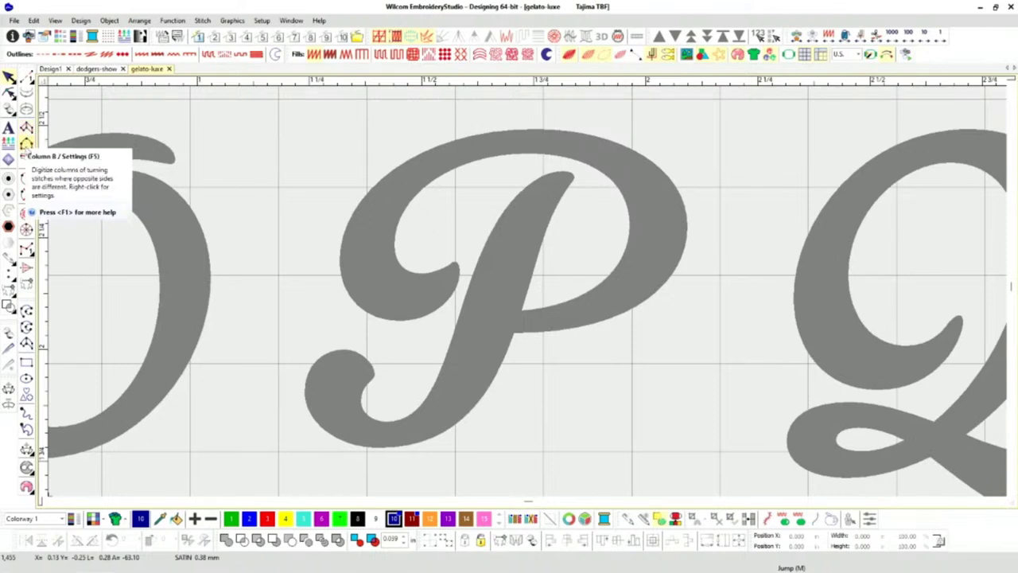
left_click(26, 144)
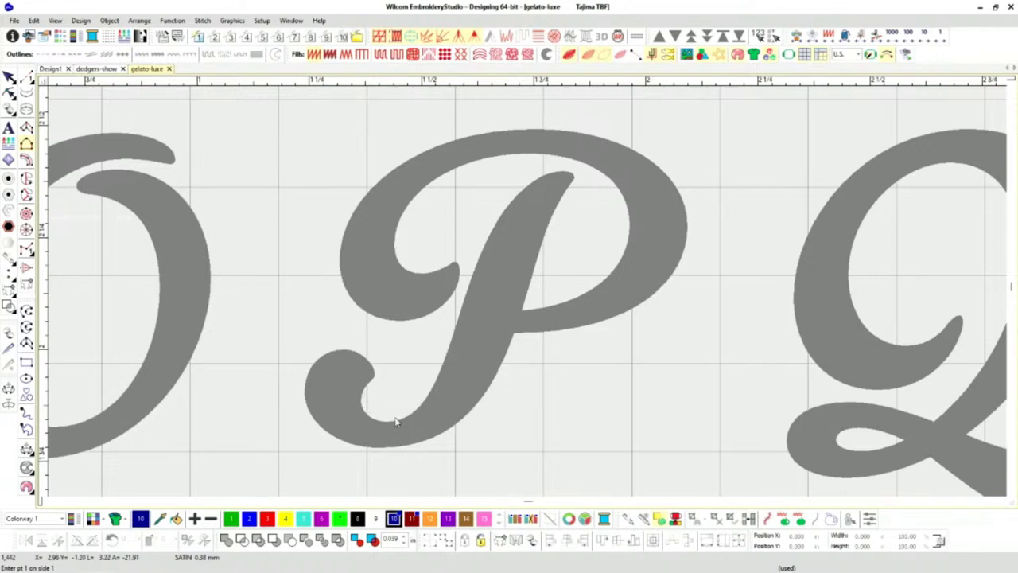
scroll(392, 427, "up", 3)
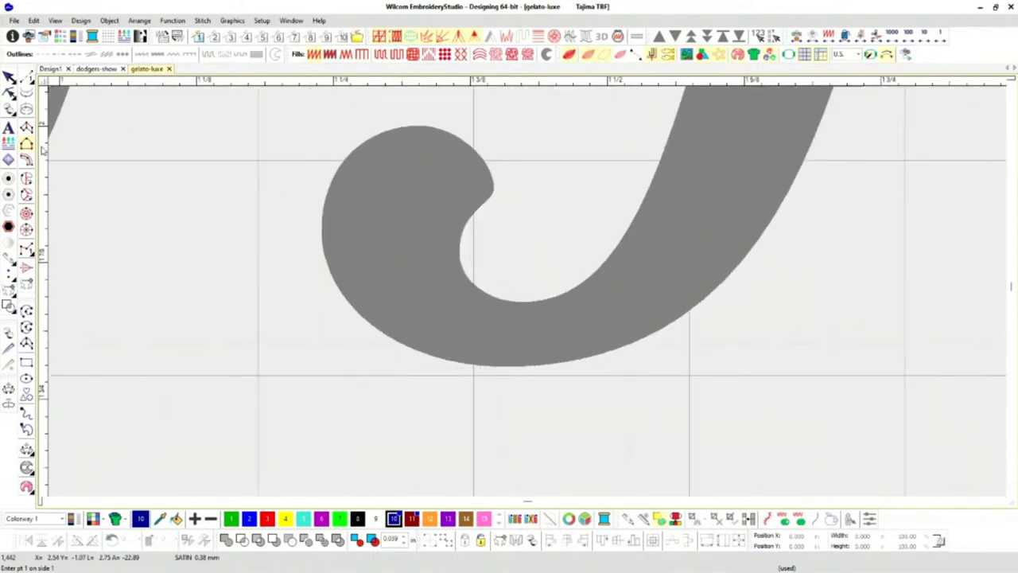
left_click(27, 144)
scroll(429, 135, "down", 3)
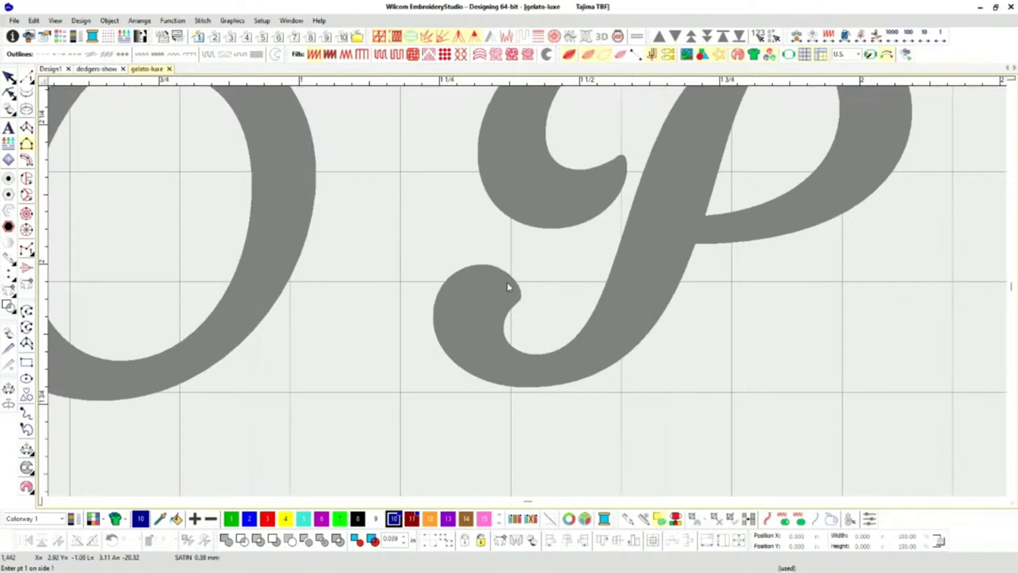
Step: Start side 1 of the Column B object around the tip and inner curve of the P's lower hook
scroll(507, 282, "up", 2)
left_click(538, 284)
left_click(547, 295)
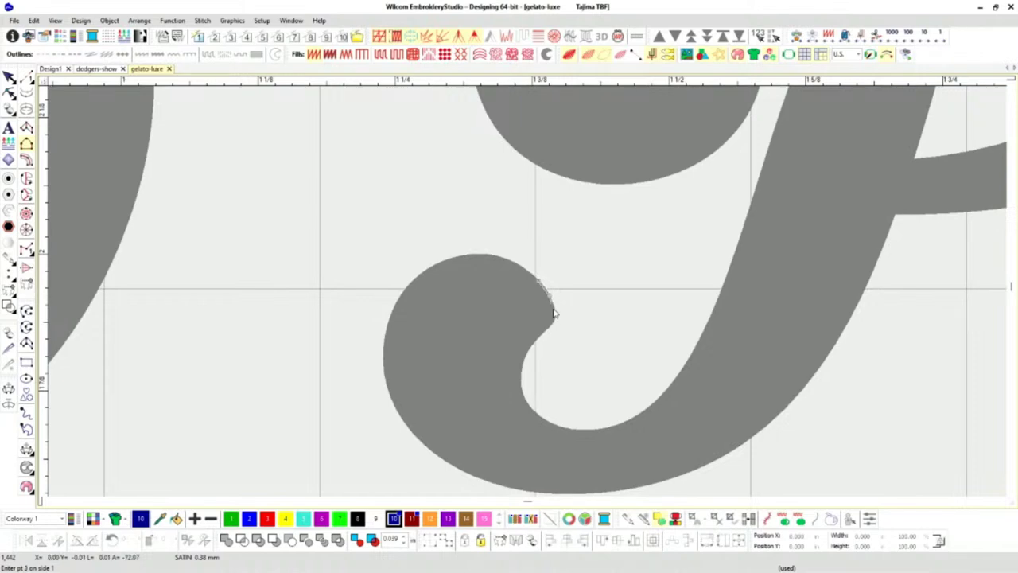
left_click(555, 316)
left_click(541, 335)
left_click(526, 359)
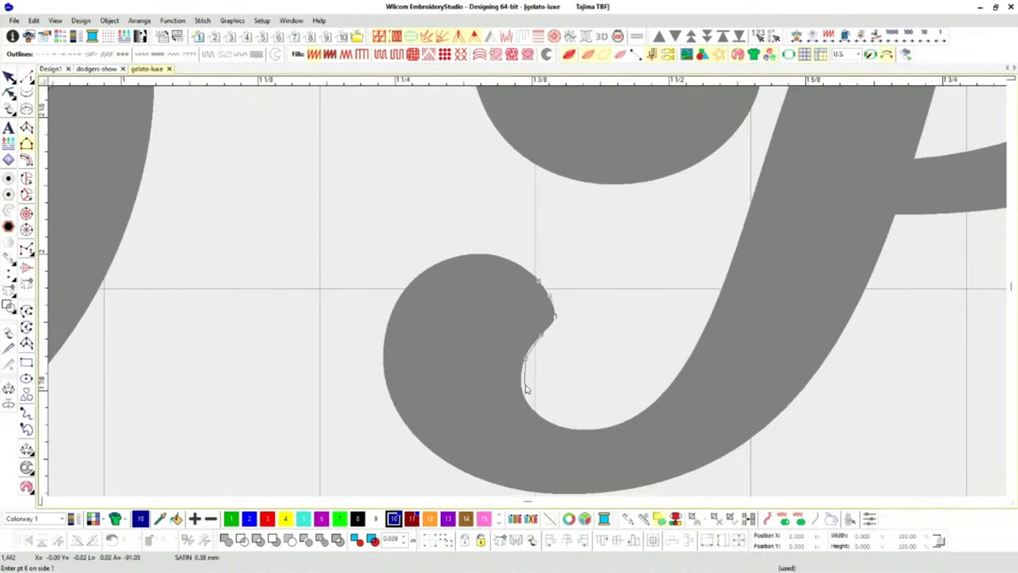
left_click(523, 386)
left_click(529, 404)
Step: Extend side 1 through the bottom of the hook's inner curve and up the left edge of the P's stem
scroll(532, 379, "up", 3)
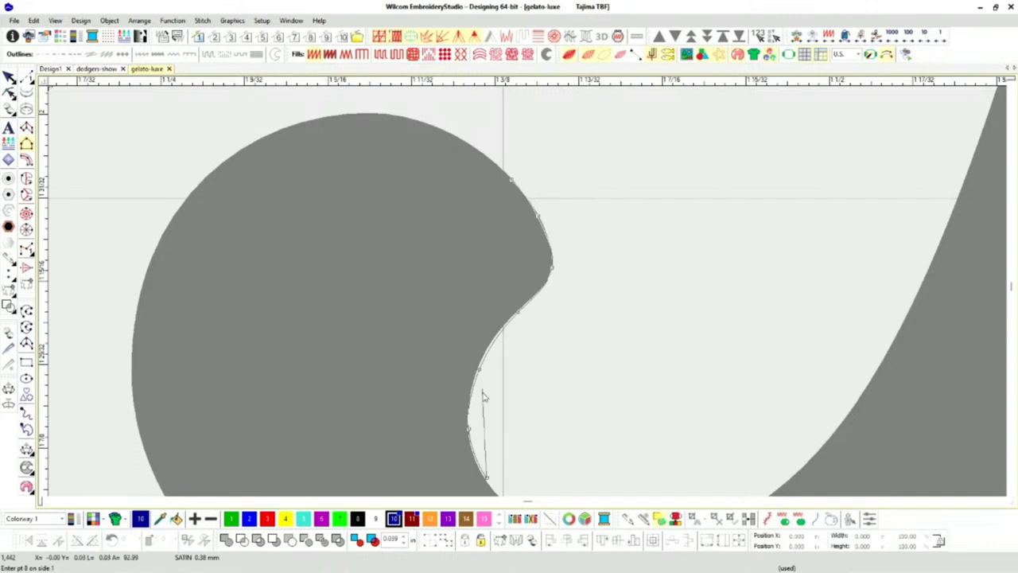
scroll(482, 389, "down", 2)
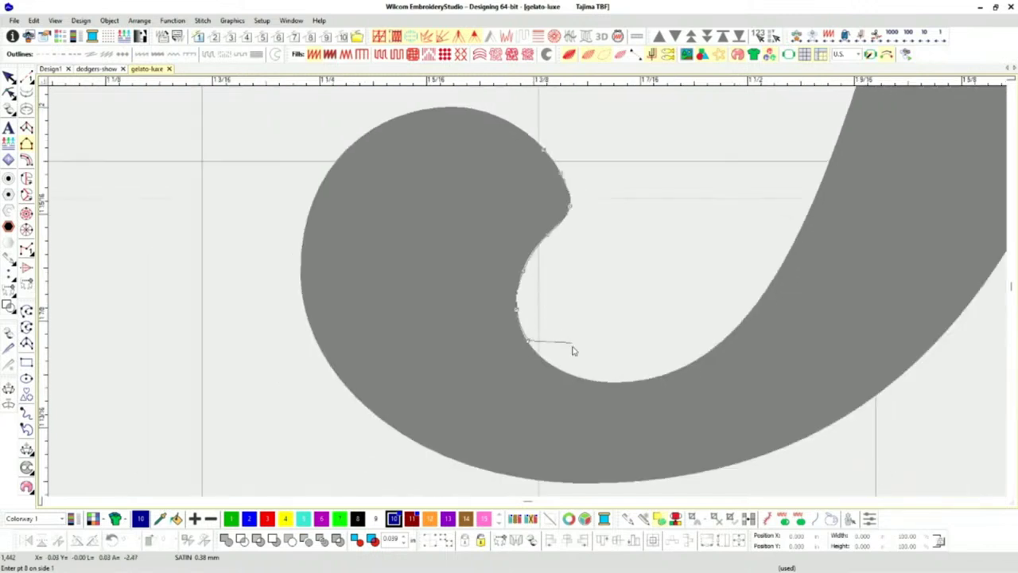
left_click(628, 382)
left_click(736, 334)
scroll(768, 257, "down", 1)
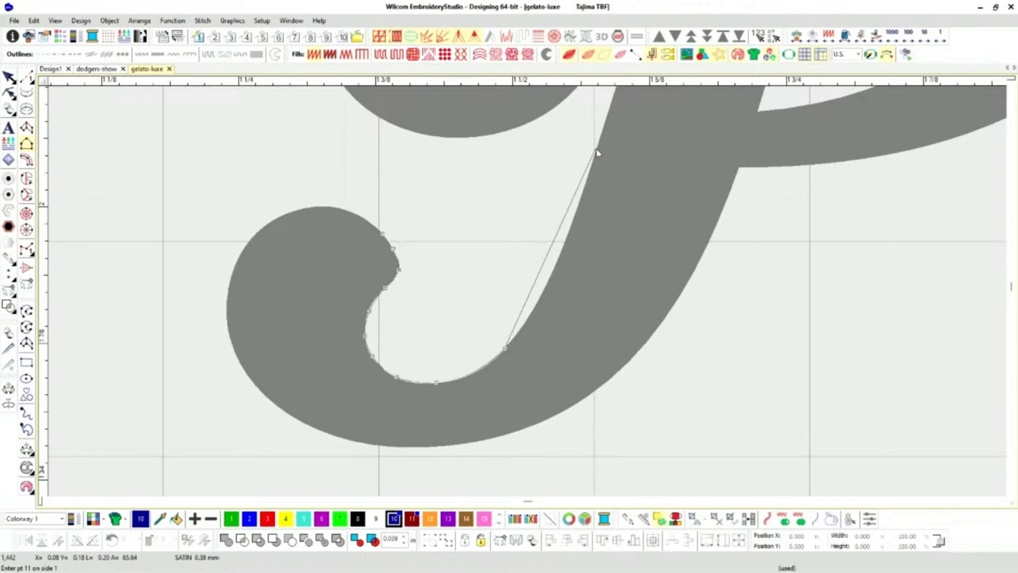
left_click(596, 148)
scroll(597, 149, "down", 1)
left_click(596, 132)
scroll(596, 132, "down", 1)
left_click(575, 237)
scroll(561, 295, "down", 1)
Step: Complete side 1 of the Column B object up the stem's left edge and around its rounded top tip
scroll(527, 291, "up", 3)
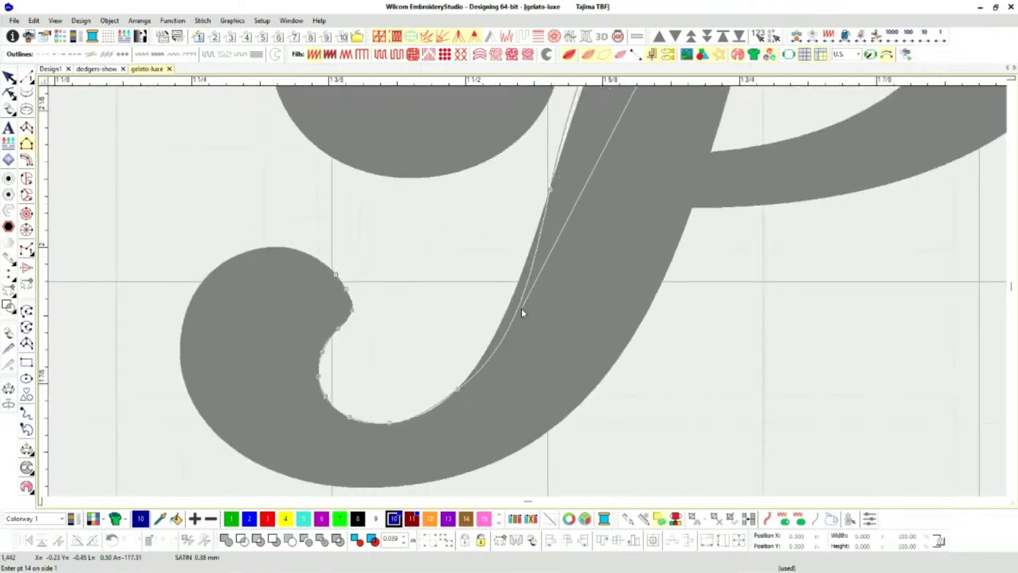
scroll(490, 355, "down", 1)
scroll(552, 255, "down", 1)
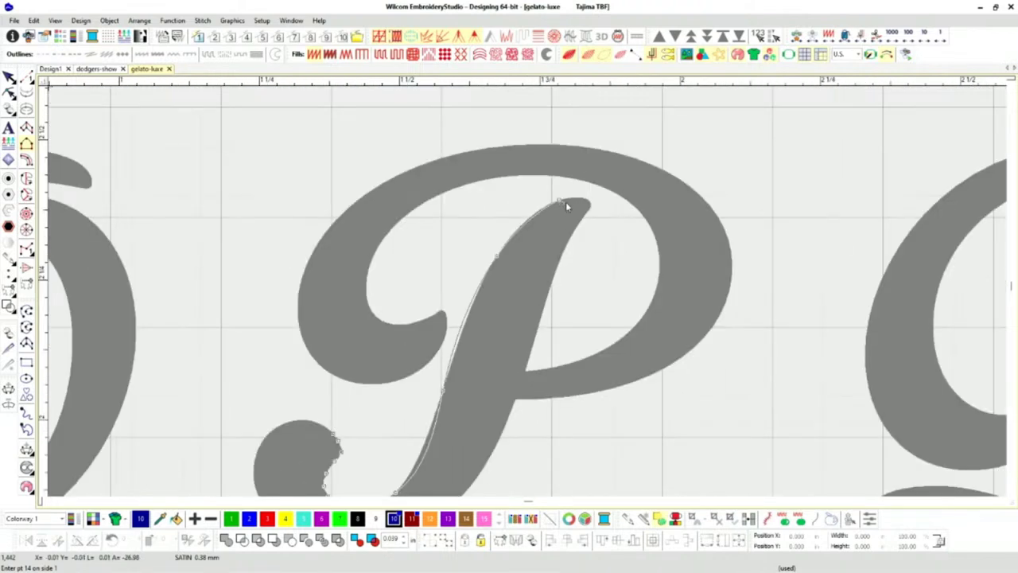
scroll(564, 207, "up", 4)
left_click(566, 268)
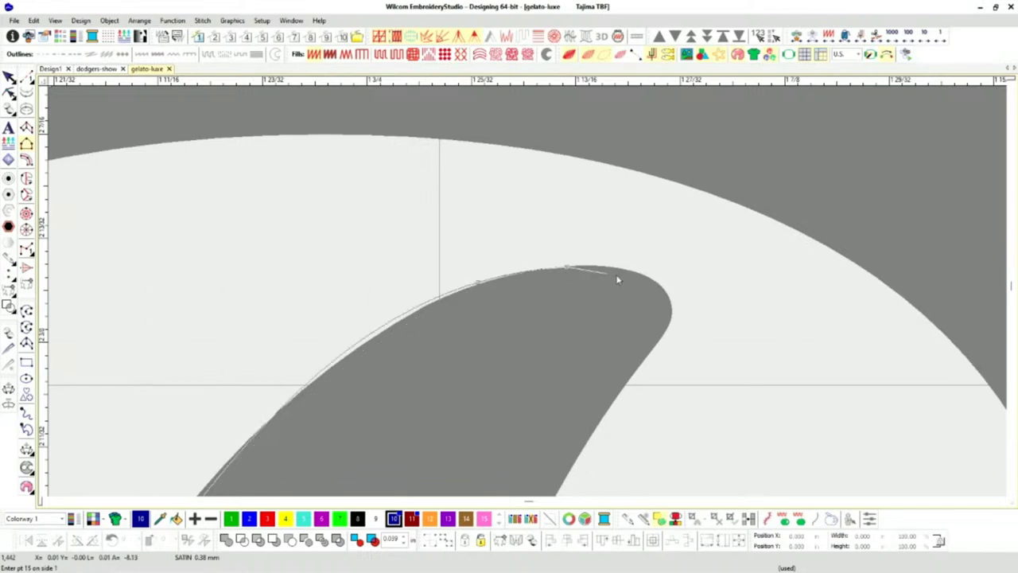
left_click(643, 274)
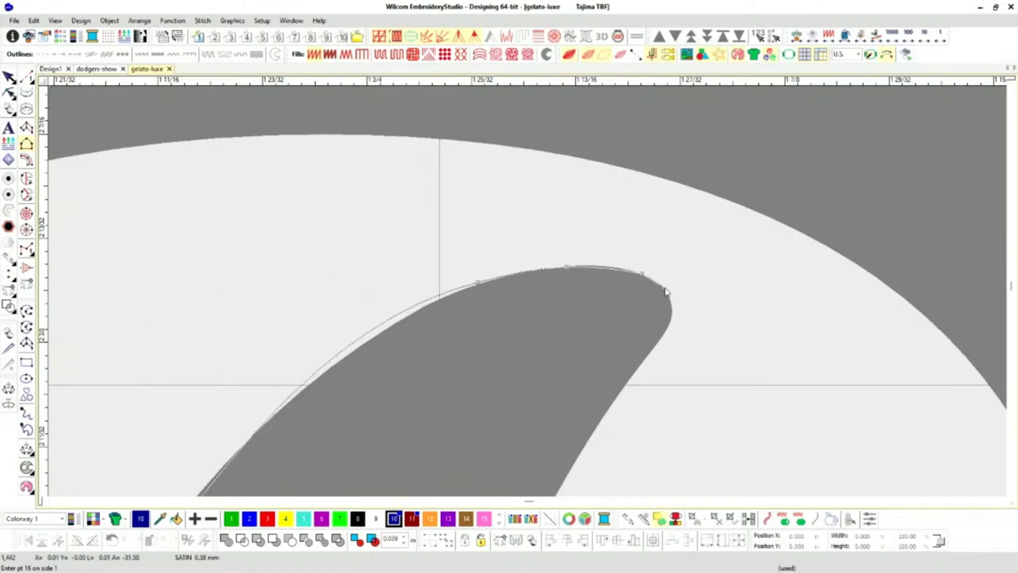
key("Return")
Step: Start side 2 at the tip of the P's lower hook and follow the hook's outer curve down toward its bottom
scroll(441, 399, "down", 5)
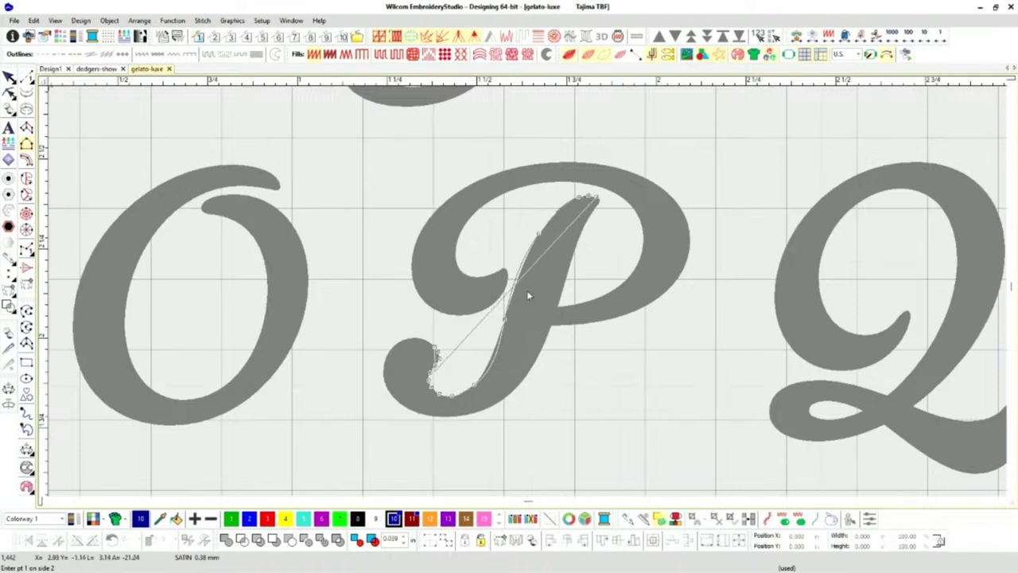
scroll(402, 376, "up", 5)
scroll(533, 305, "up", 2)
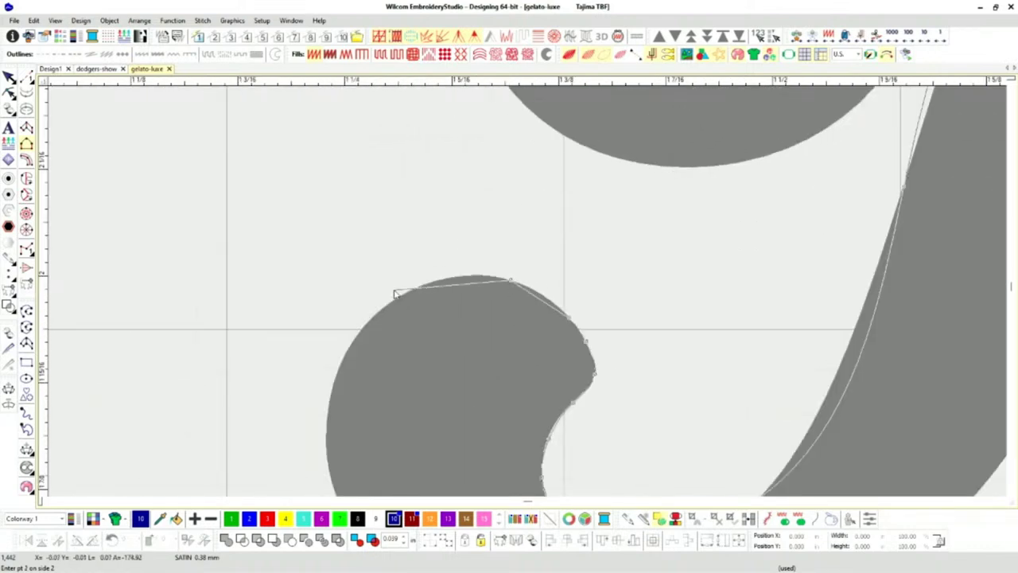
left_click(439, 282)
left_click(363, 318)
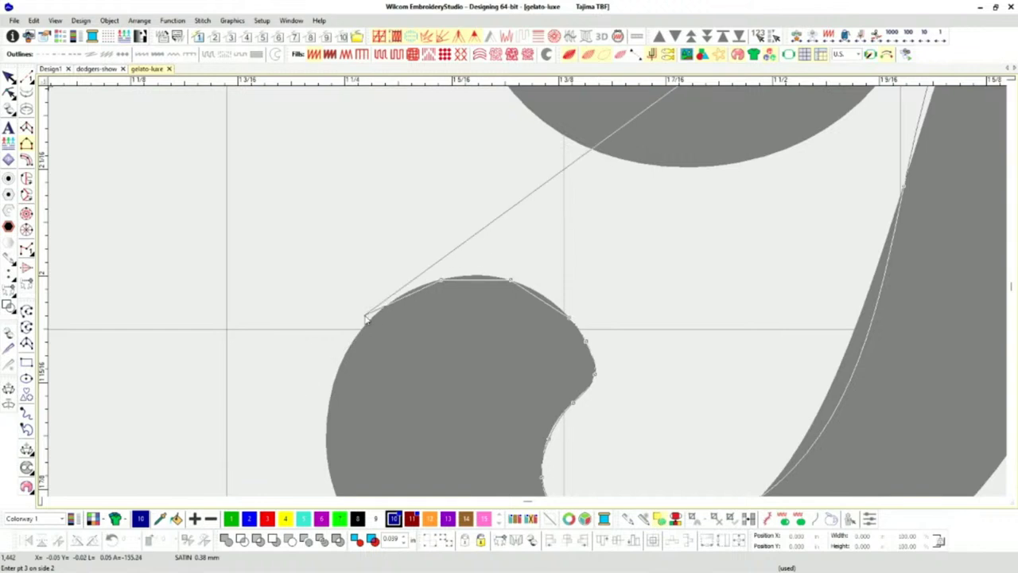
left_click(371, 320)
left_click(328, 405)
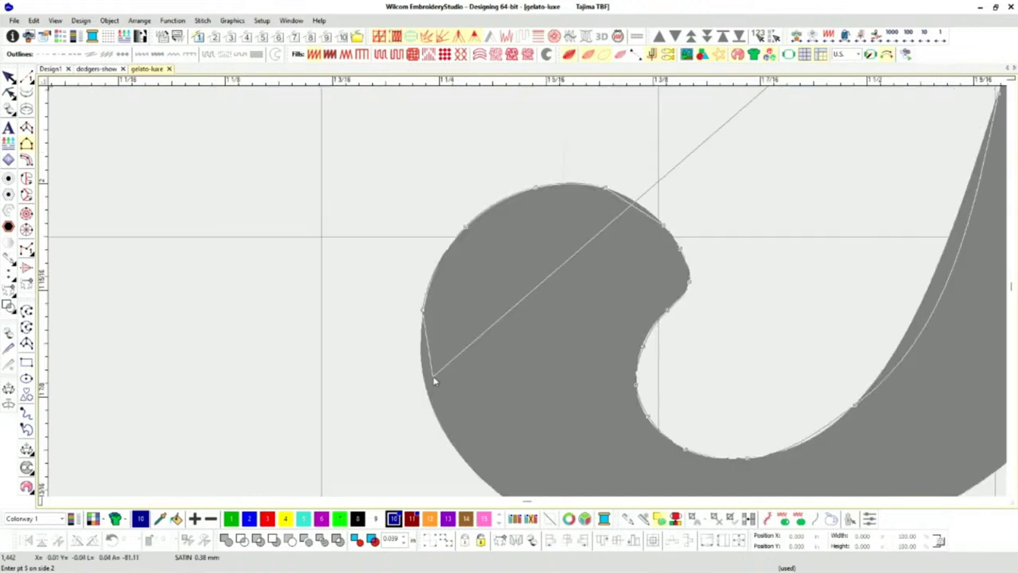
left_click(427, 390)
left_click(461, 454)
left_click(542, 419)
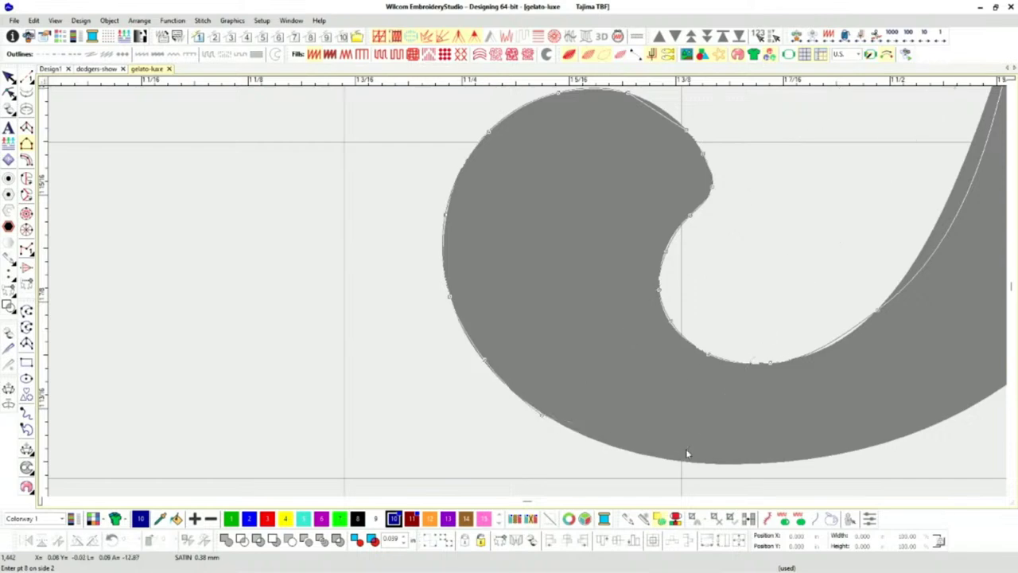
Step: Continue side 2 along the bottom of the hook and up the right edge of the P's stem
left_click(809, 459)
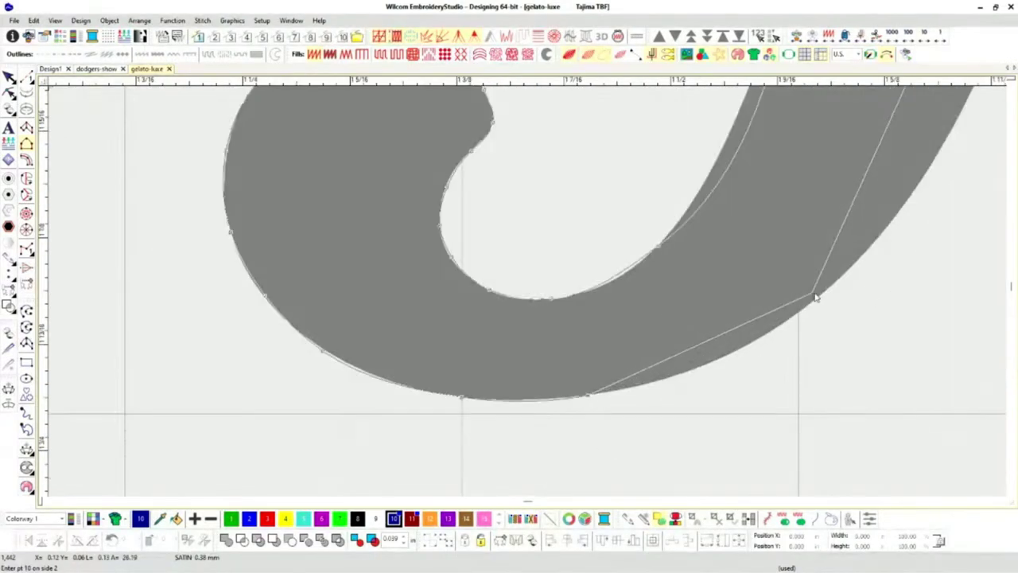
left_click(816, 296)
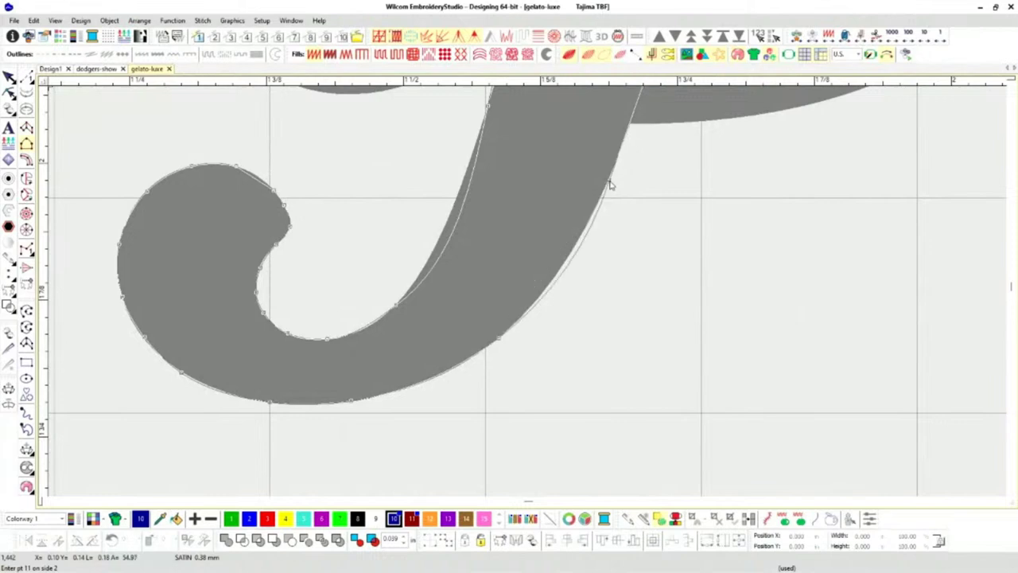
left_click(610, 183)
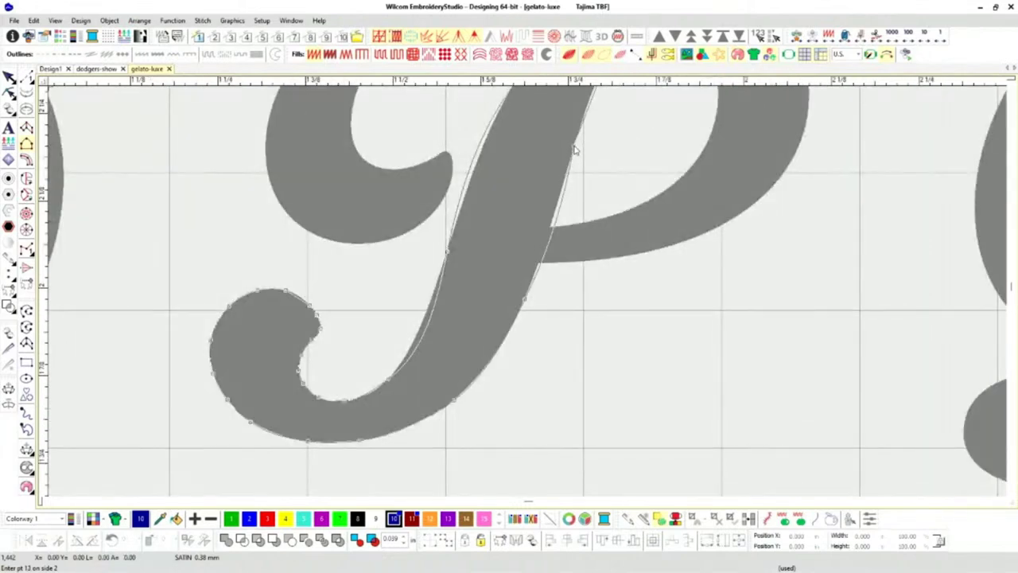
left_click(528, 294)
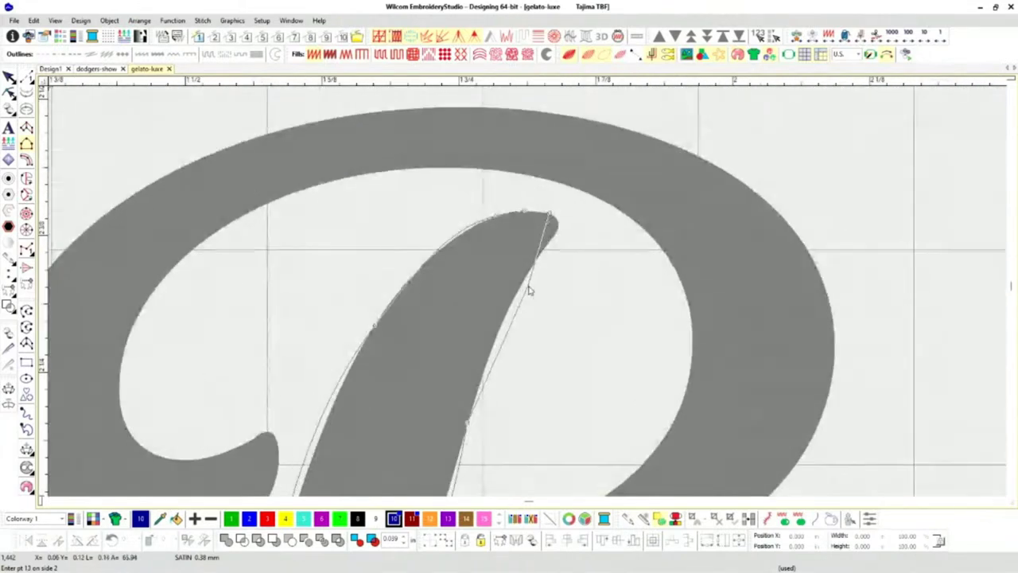
left_click(525, 284)
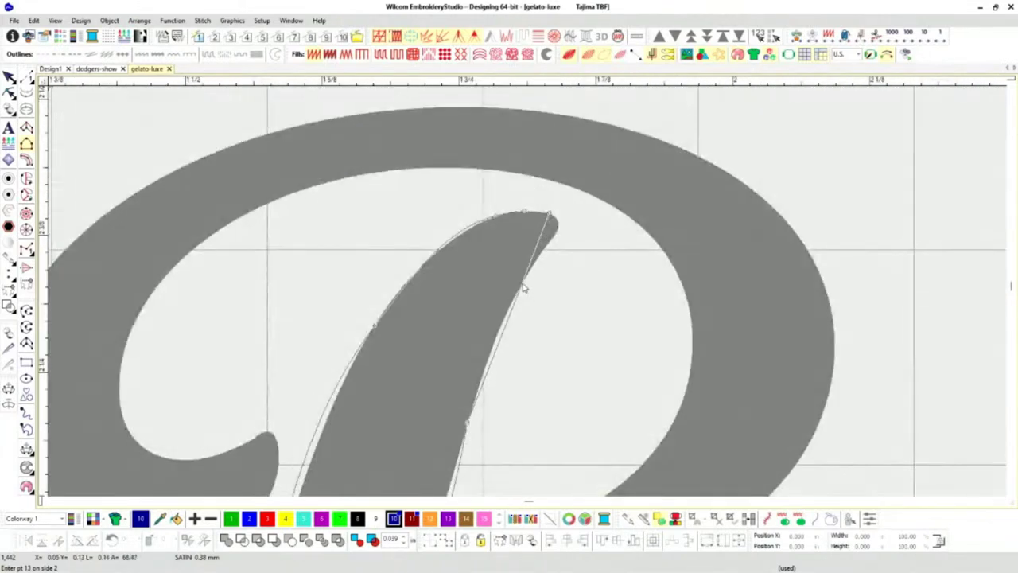
Step: Finish side 2 at the stem's top tip and generate the Column B satin stitches
left_click(545, 253)
scroll(545, 253, "up", 2)
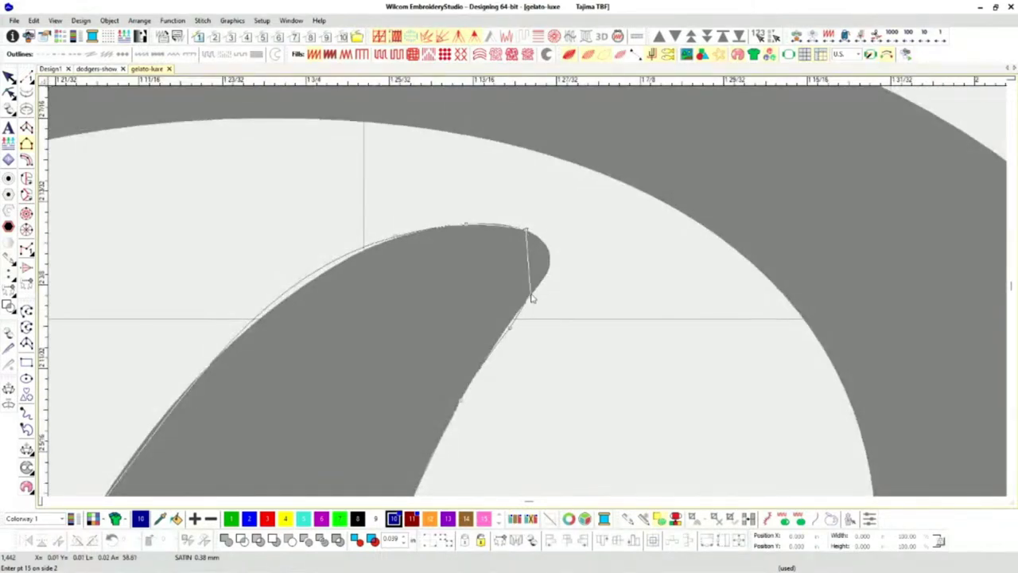
left_click(537, 292)
left_click(551, 269)
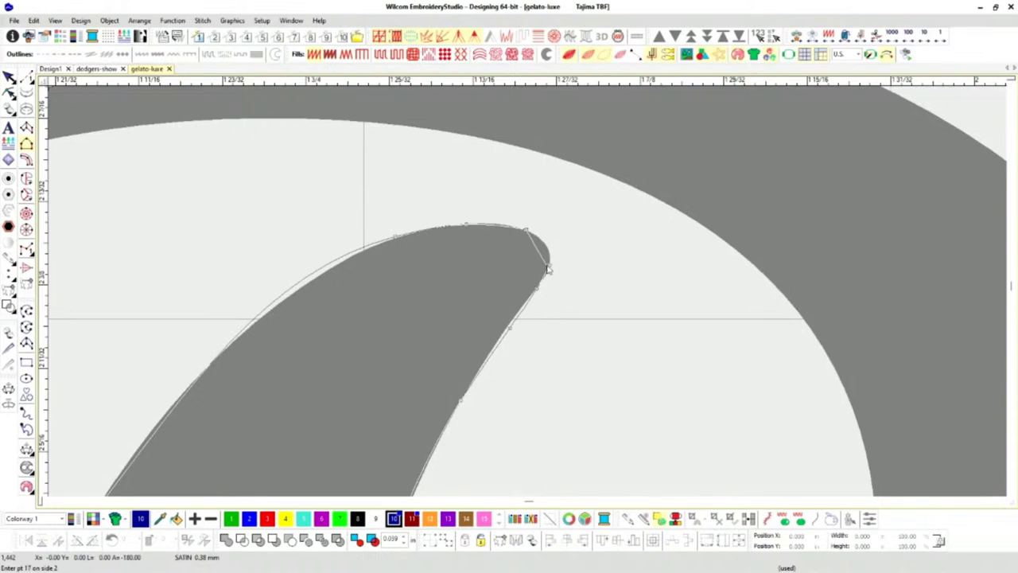
key("Return")
scroll(547, 264, "down", 4)
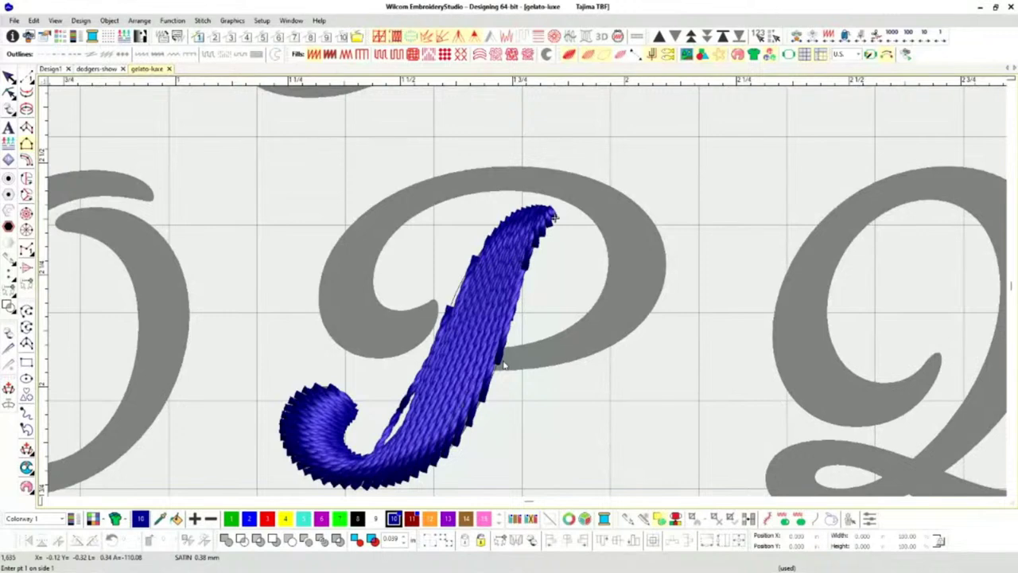
Step: Add stitch angle lines across the upper stem, the lower stem and the bottom of the P's hook
key("s")
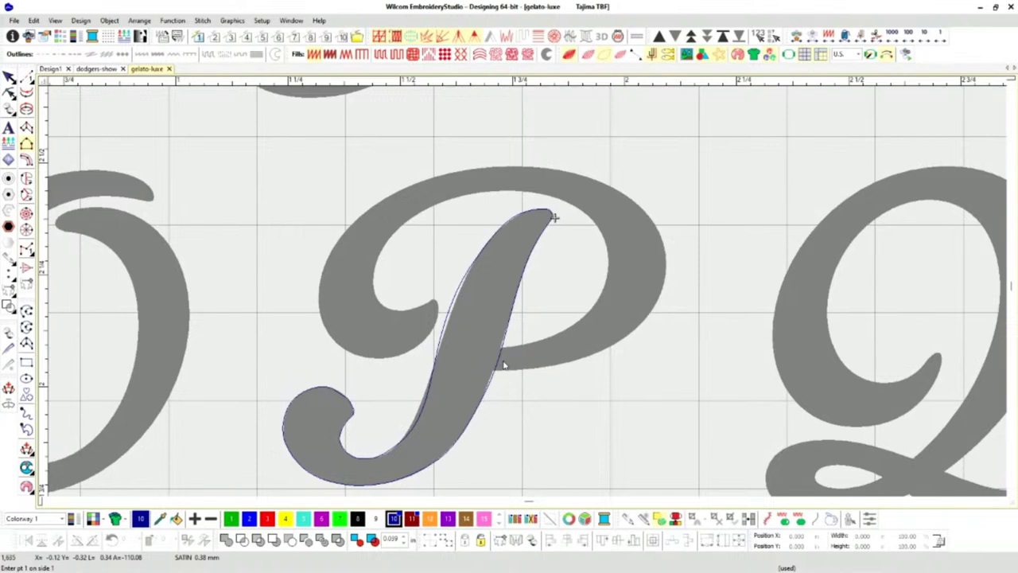
key("s")
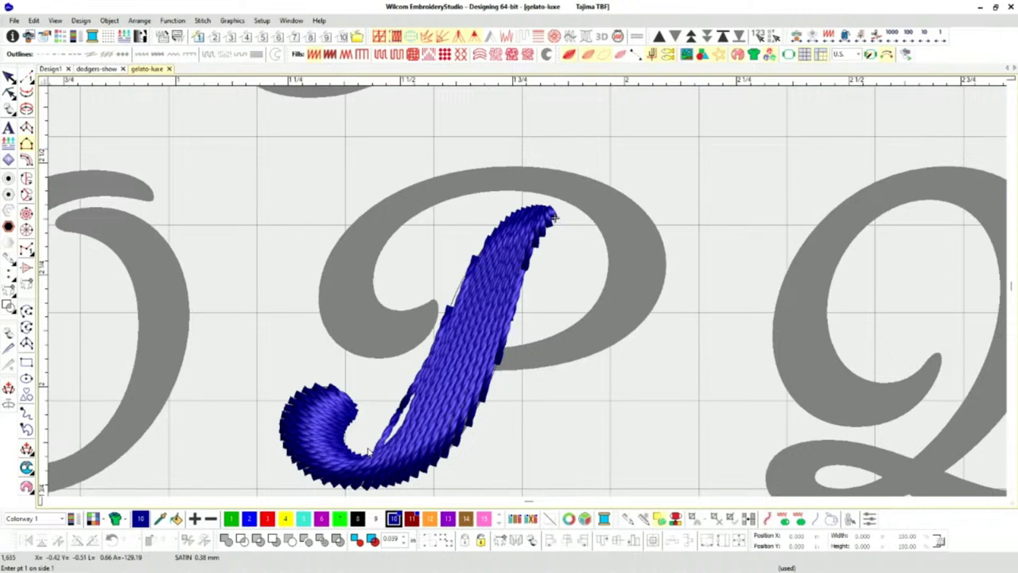
key("s")
key("Return")
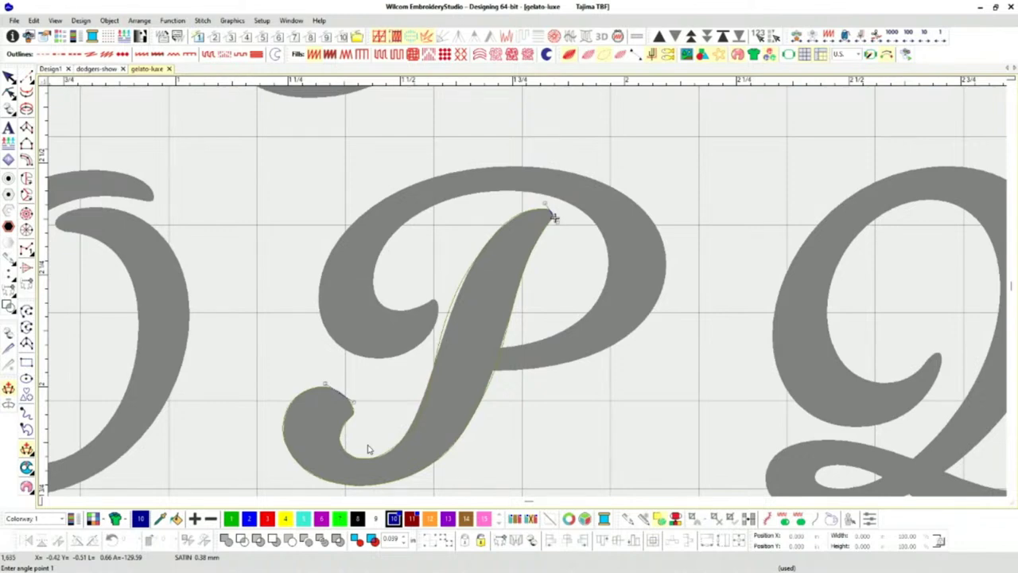
scroll(536, 291, "down", 2)
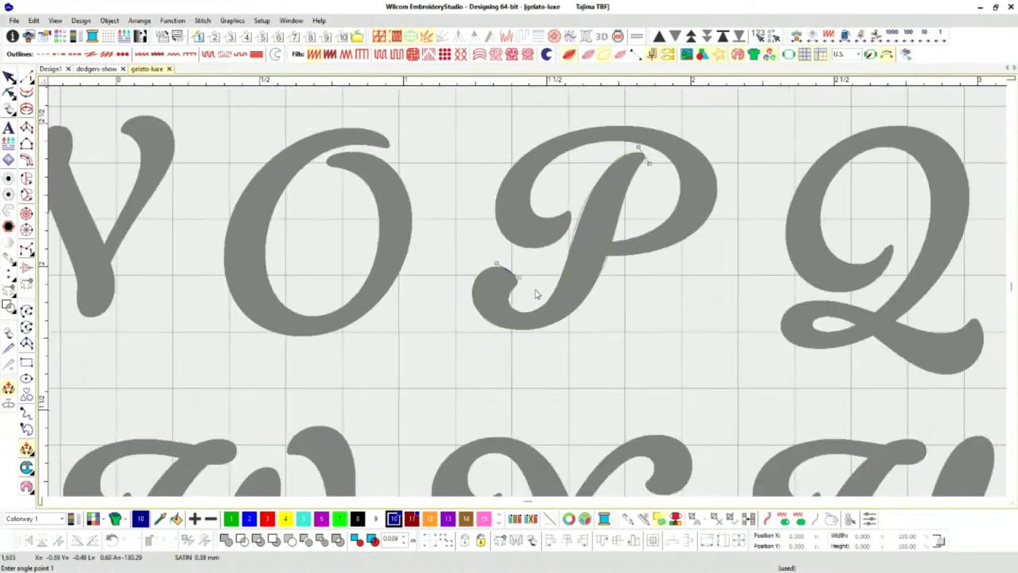
scroll(527, 296, "up", 1)
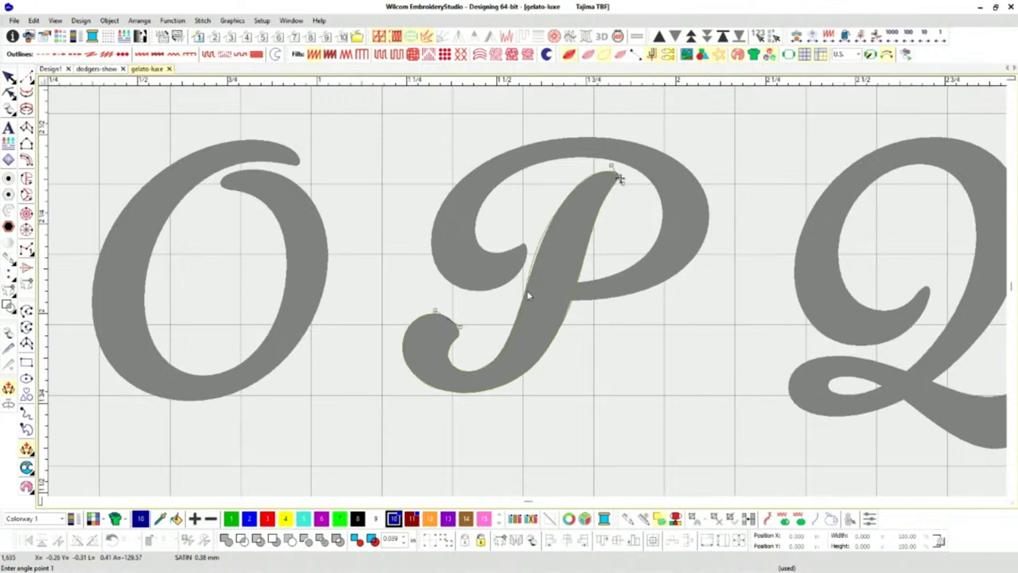
left_click(551, 206)
left_click(601, 229)
left_click(515, 297)
left_click(572, 318)
left_click(470, 363)
left_click(464, 398)
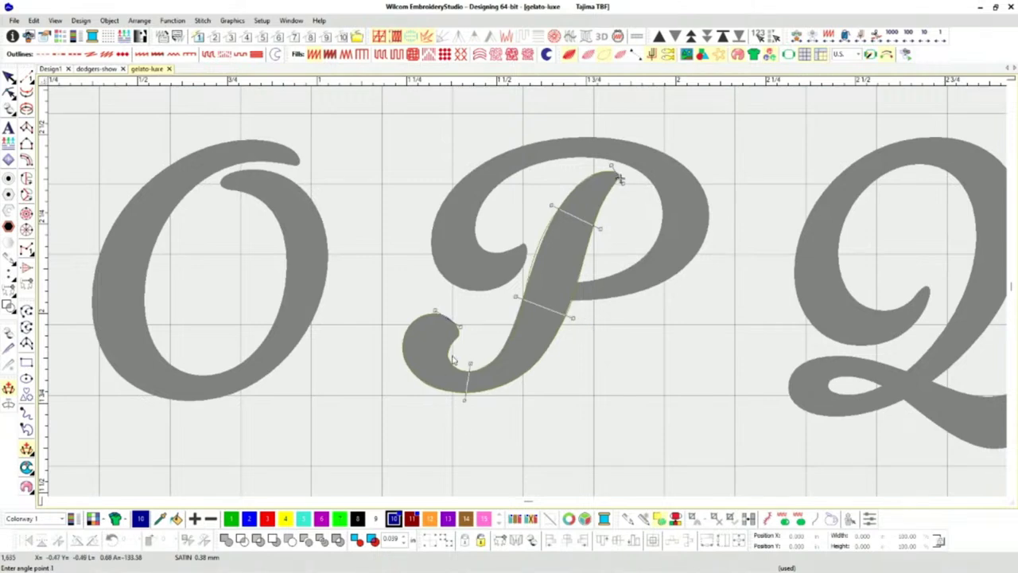
Step: Add stitch angle lines across the hook's outer curve and the bend into the stem, and regenerate the stitches
left_click(387, 344)
left_click(493, 334)
left_click(550, 387)
key("Return")
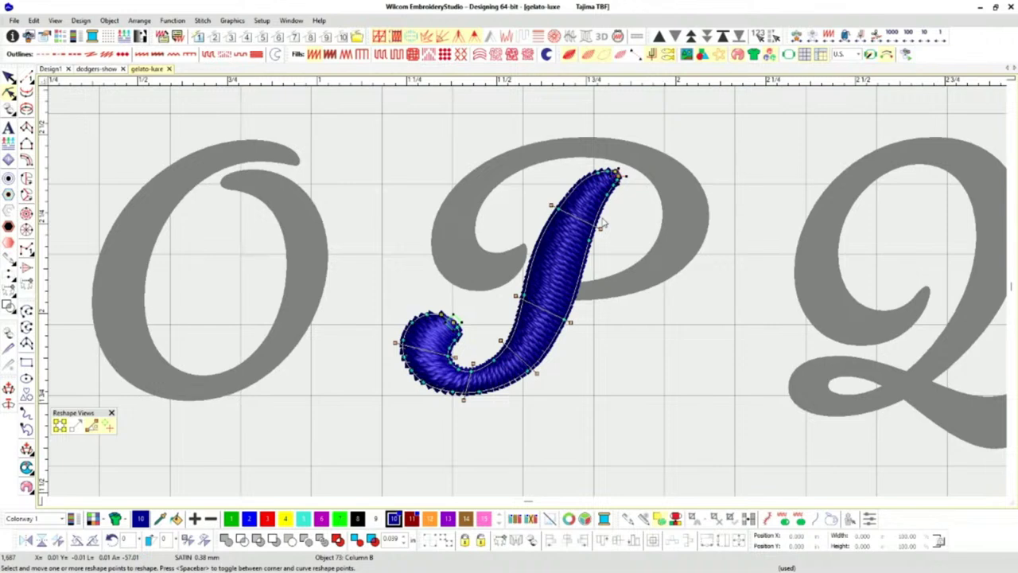
Step: Hide the stitches, add a reshape point on the lower left edge of the stem and fit it to the artwork
key("s")
scroll(533, 303, "up", 6)
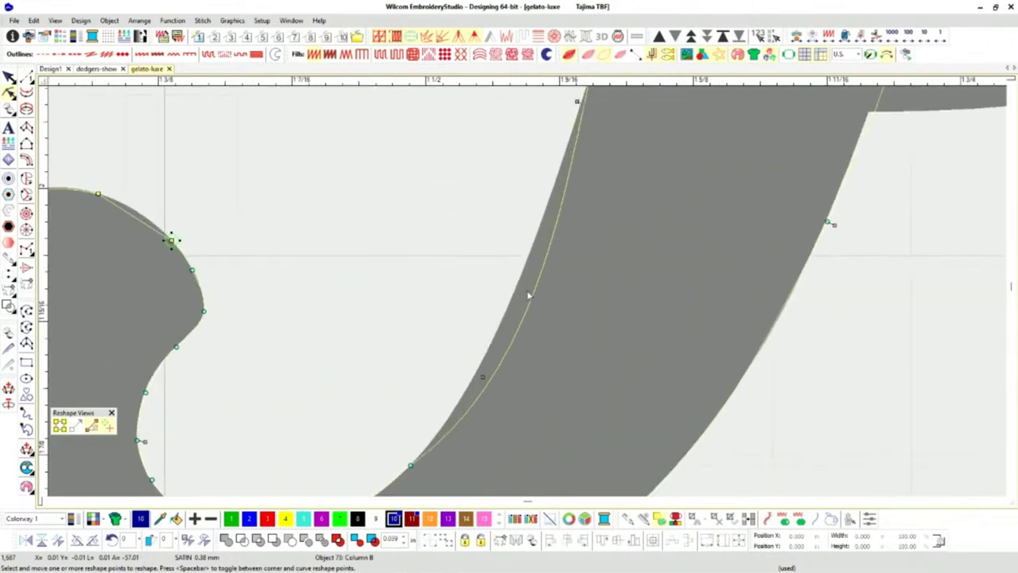
left_click(532, 303)
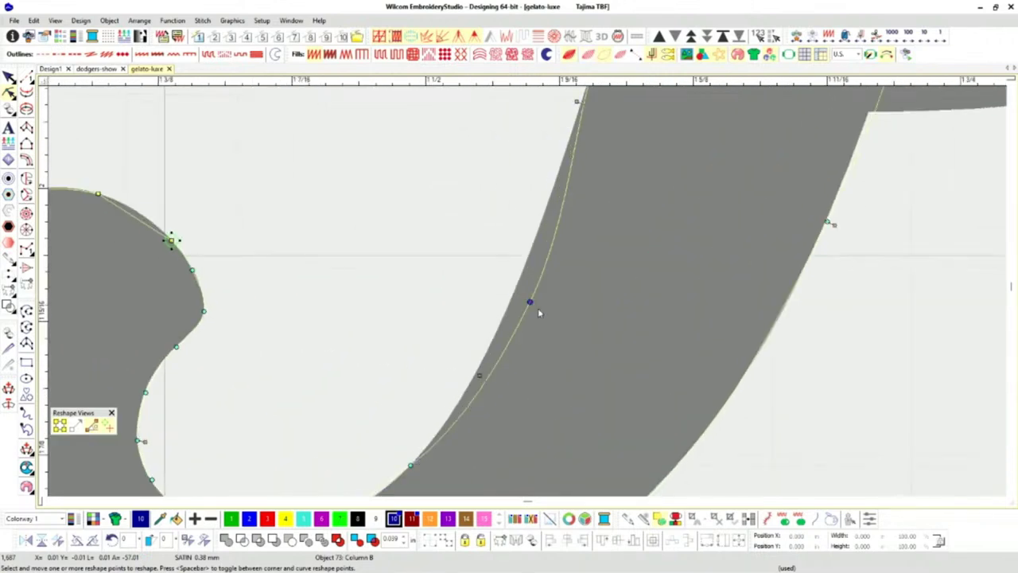
left_click_drag(531, 303, 515, 294)
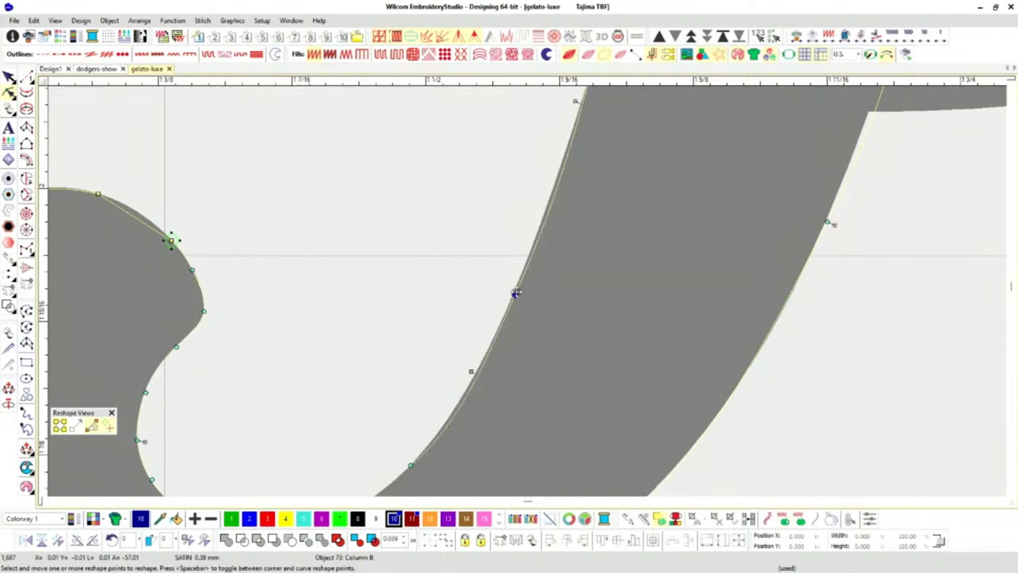
Step: Fit the stem's left outline to the artwork beside the bowl's inner tip, using an added reshape point
scroll(543, 258, "down", 1)
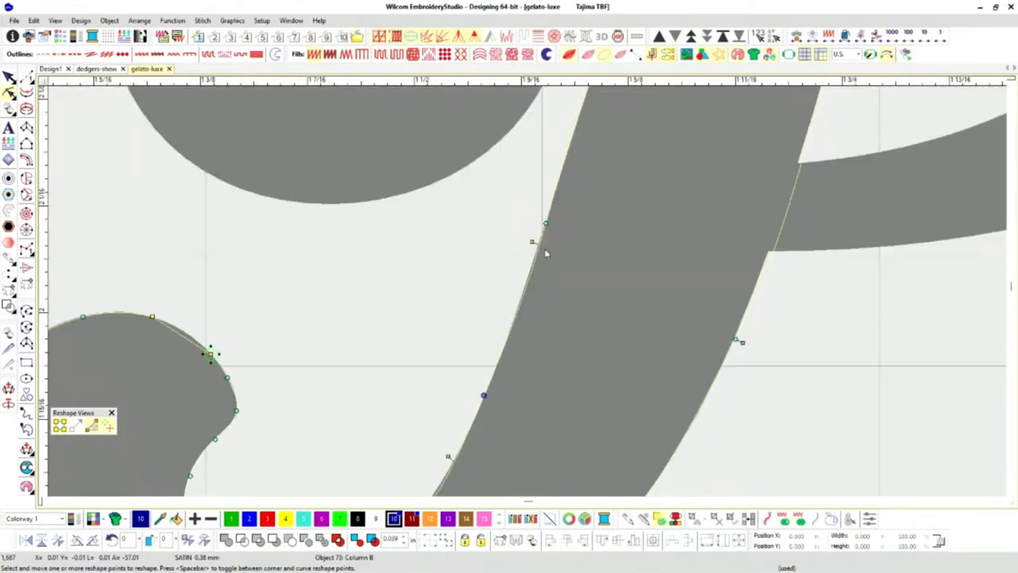
scroll(558, 253, "down", 1)
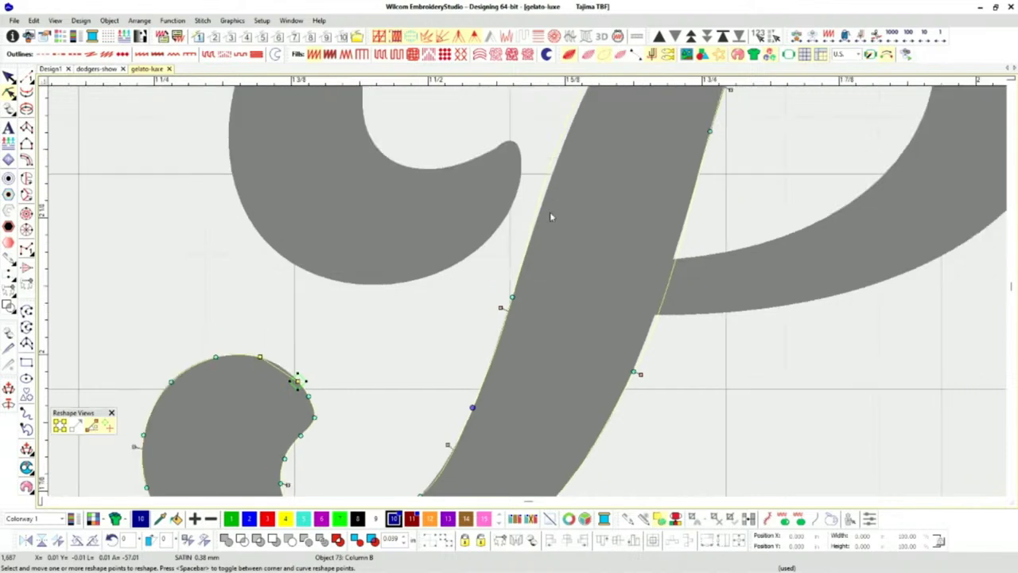
scroll(555, 184, "up", 1)
left_click_drag(531, 244, 538, 245)
scroll(526, 290, "down", 1)
scroll(527, 301, "down", 1)
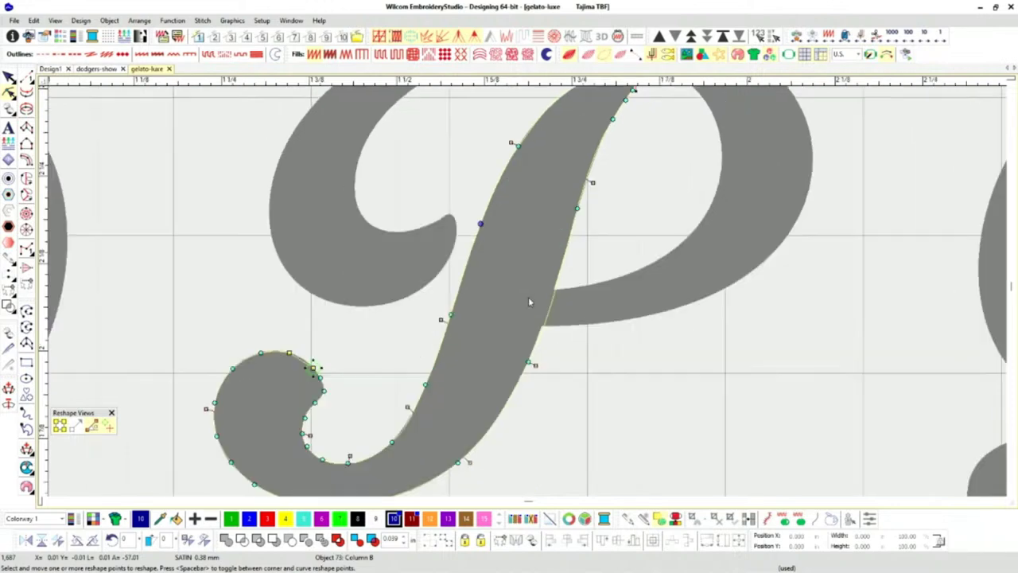
Step: Add a reshape point on the stem's right edge where the bowl joins and align it with the artwork edge
scroll(528, 294, "up", 2)
left_click_drag(570, 269, 562, 268)
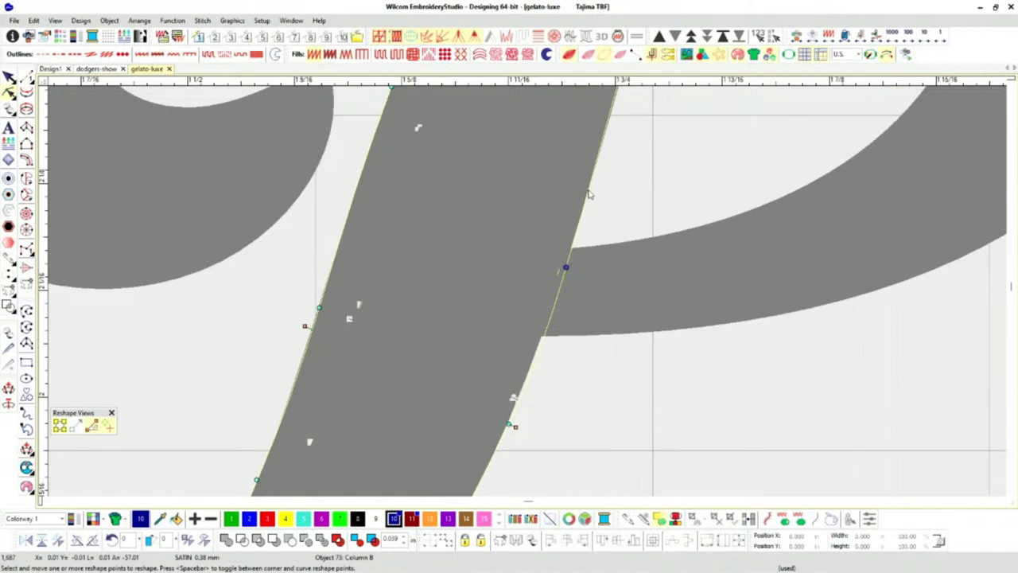
scroll(562, 238, "down", 2)
scroll(568, 249, "down", 1)
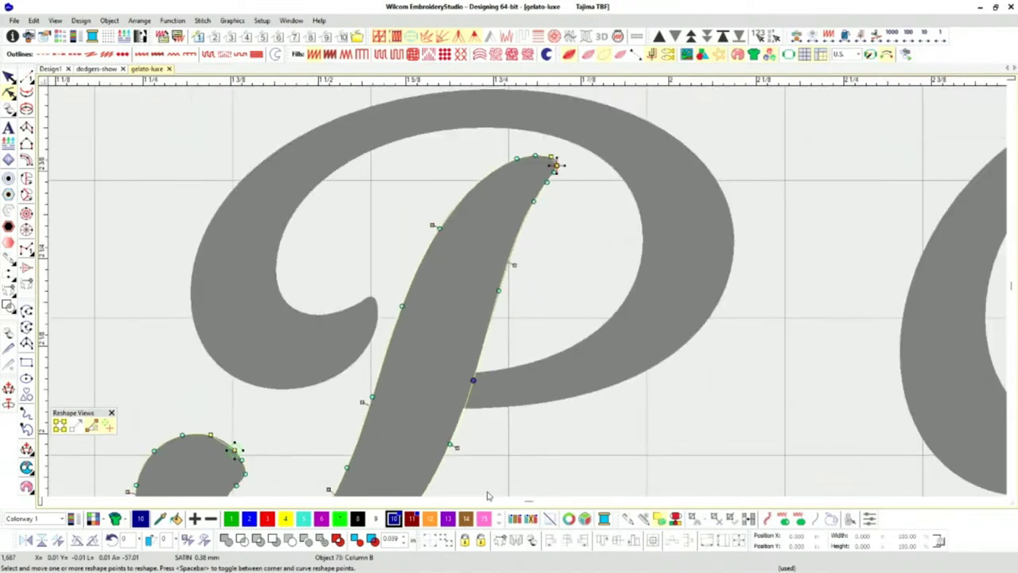
Step: Nudge the reshape point on the lower outer curve of the hook to match the artwork edge
scroll(508, 371, "down", 1)
scroll(434, 341, "up", 2)
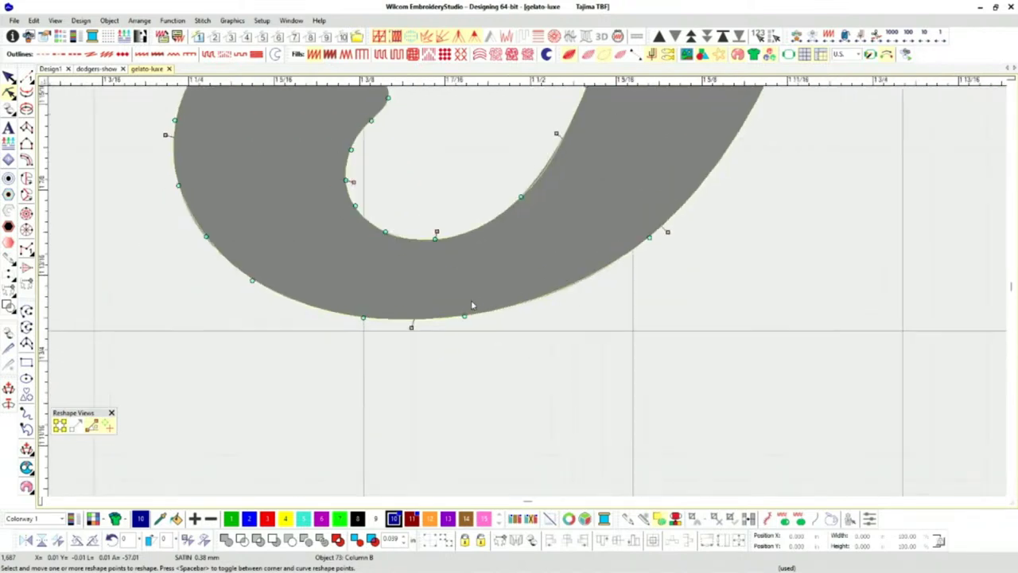
scroll(499, 276, "up", 2)
left_click_drag(482, 311, 480, 311)
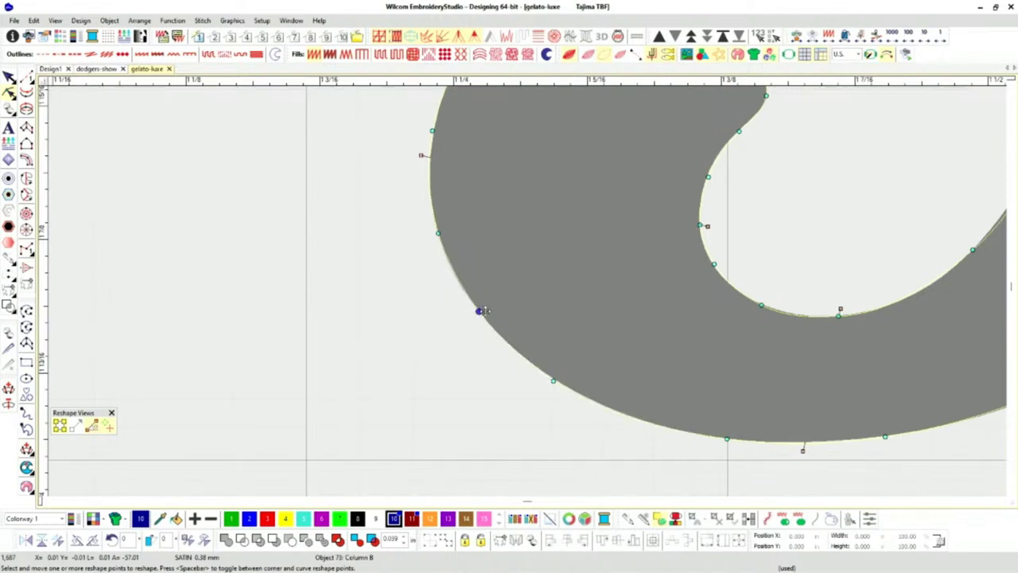
scroll(557, 319, "down", 1)
scroll(527, 291, "down", 1)
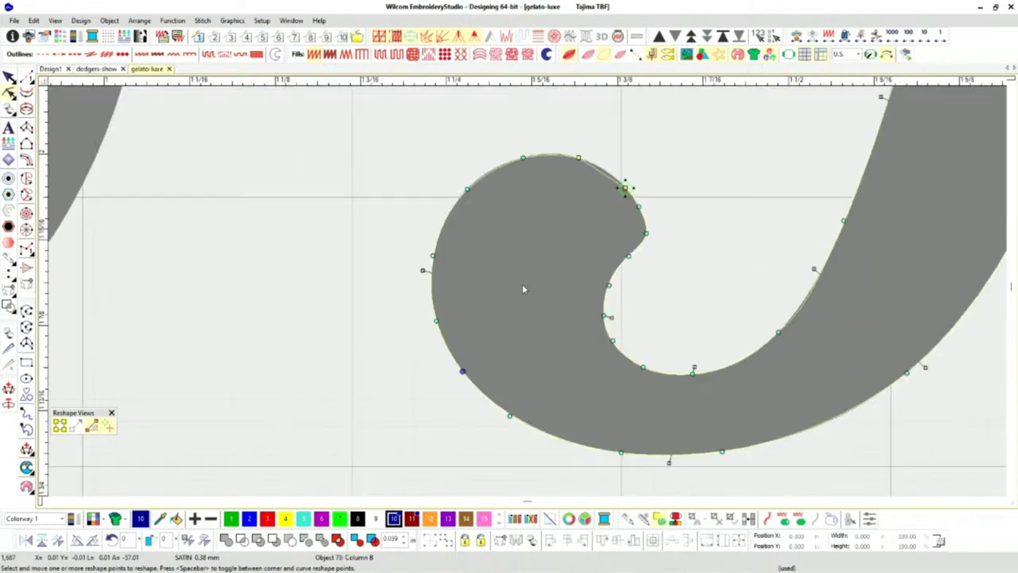
Step: Adjust the reshape point on the upper curve of the hook's rounded end, finish reshaping and display the stitches
scroll(530, 294, "up", 2)
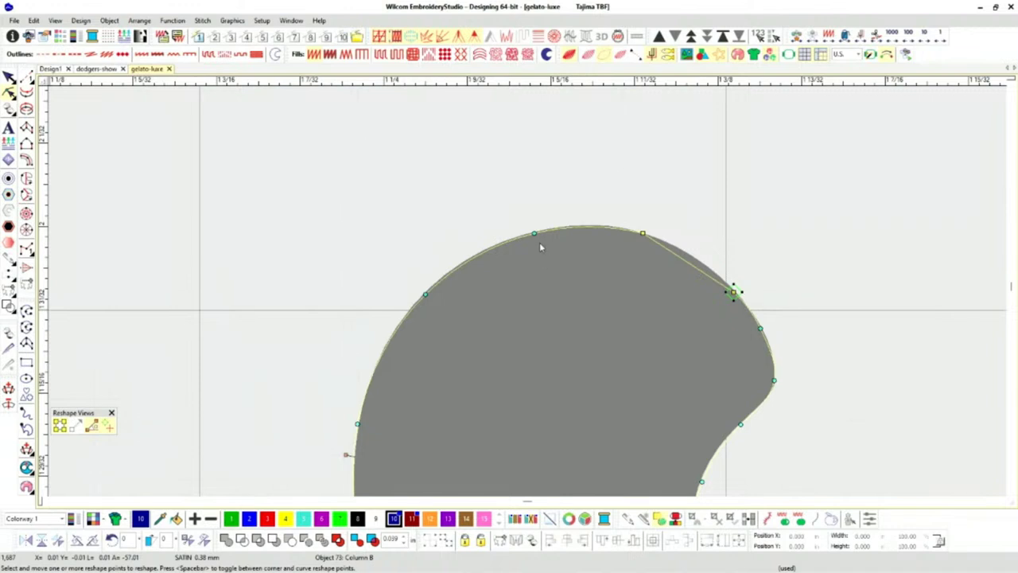
scroll(533, 270, "up", 1)
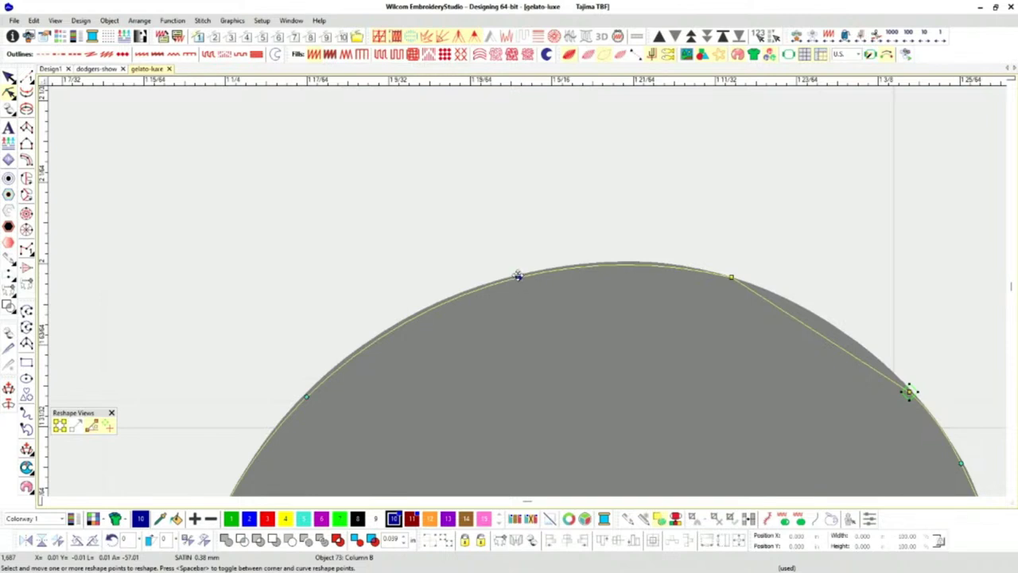
left_click(518, 276)
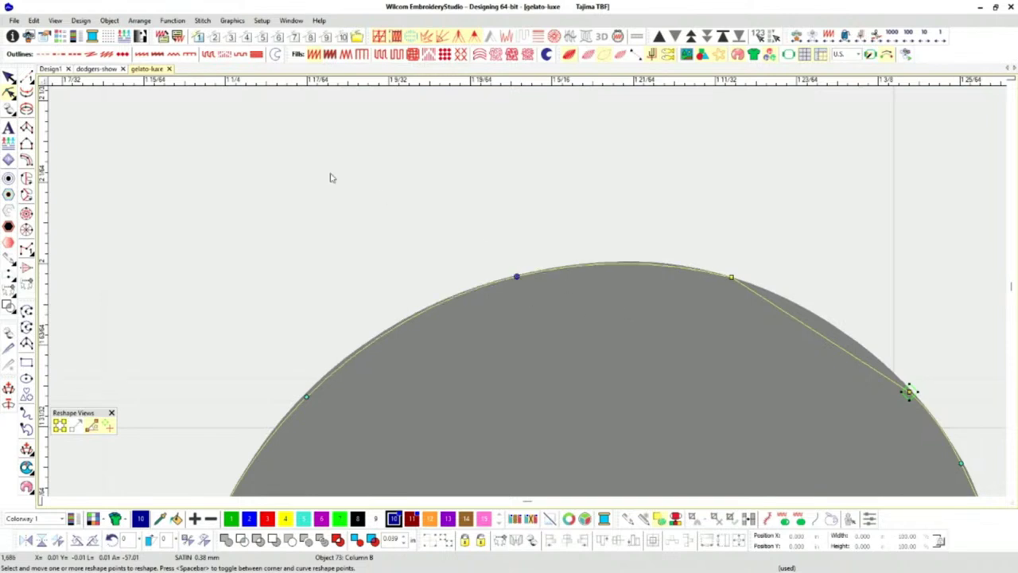
key("Escape")
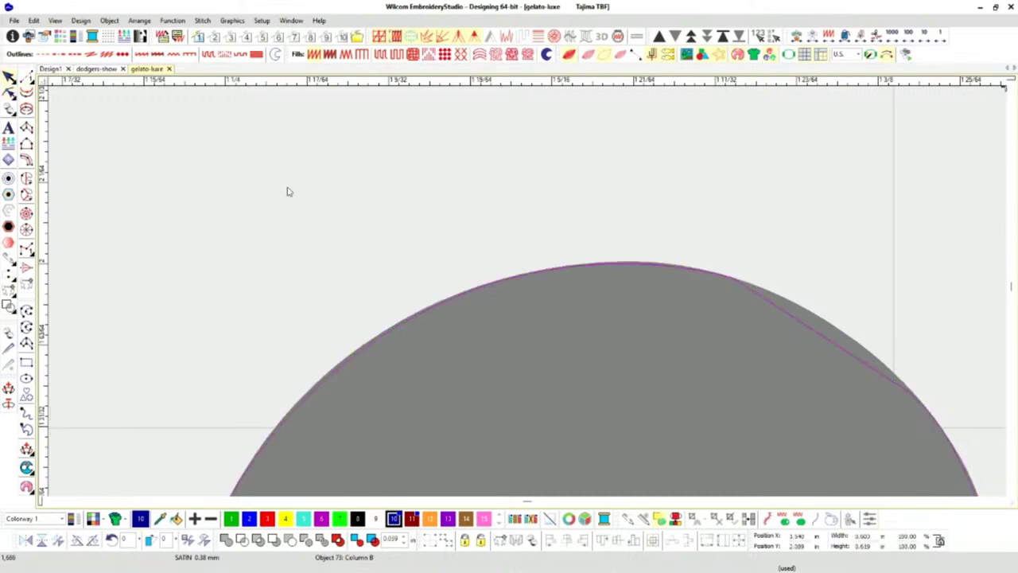
key("t")
scroll(530, 298, "down", 5)
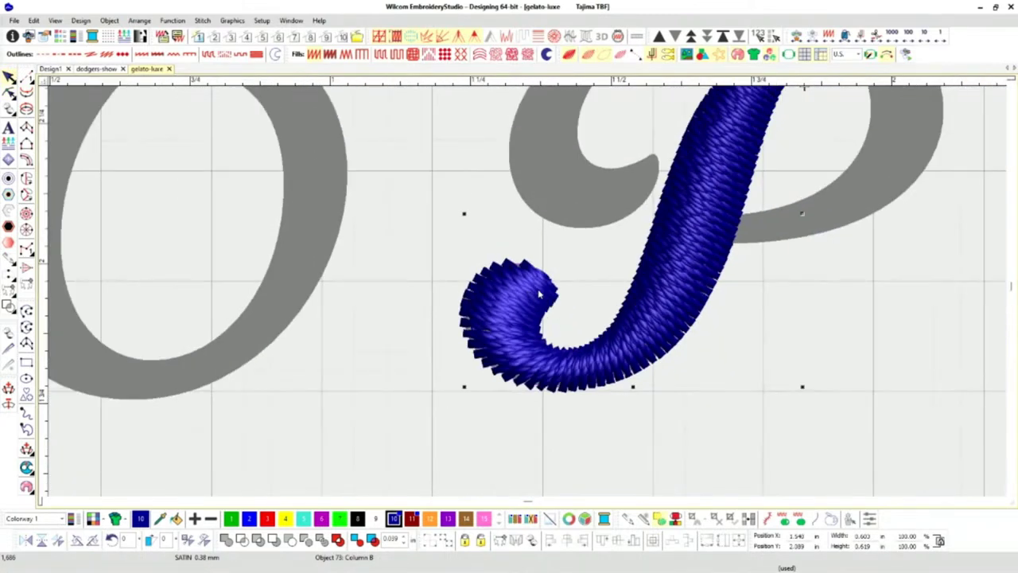
scroll(529, 294, "down", 1)
scroll(545, 313, "down", 1)
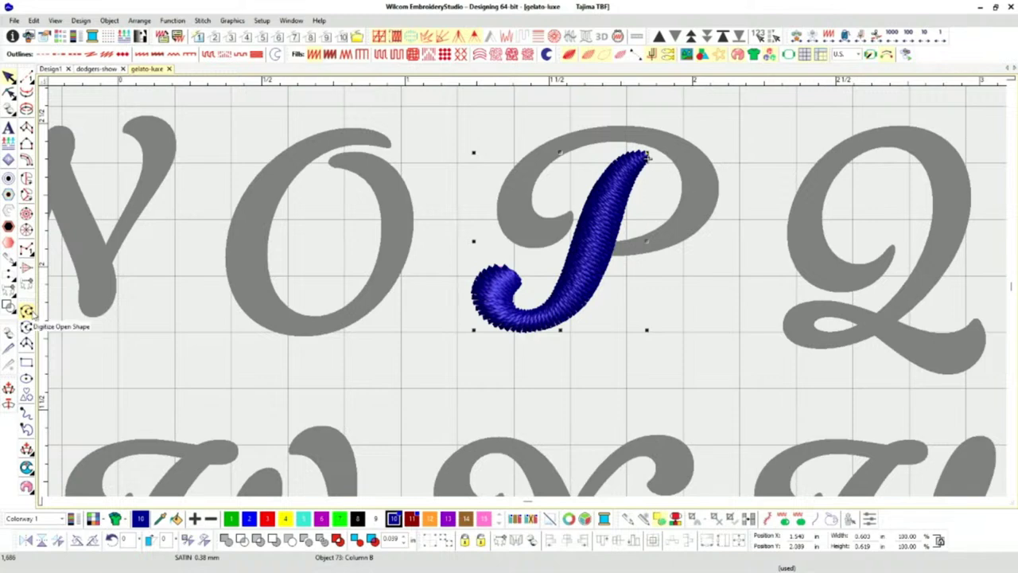
Step: Switch to the flat stitch view and display the object properties, color-object list and design information beside the P
left_click(28, 312)
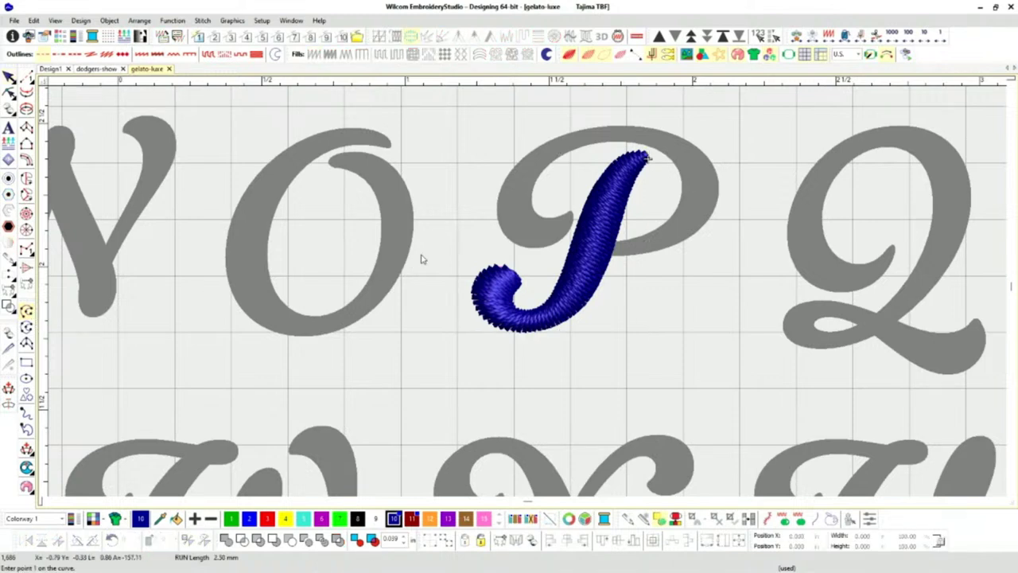
key("t")
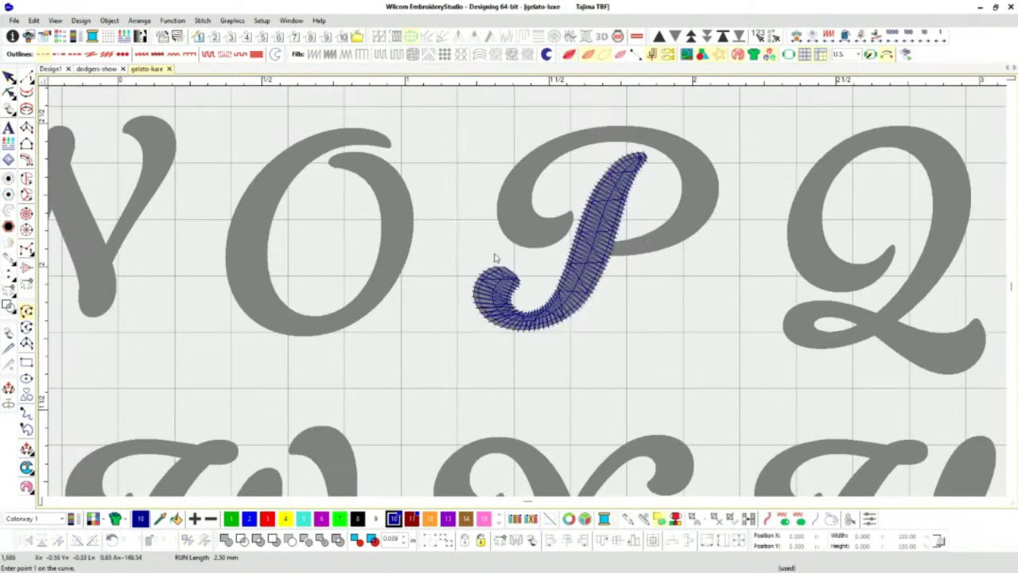
left_click(45, 37)
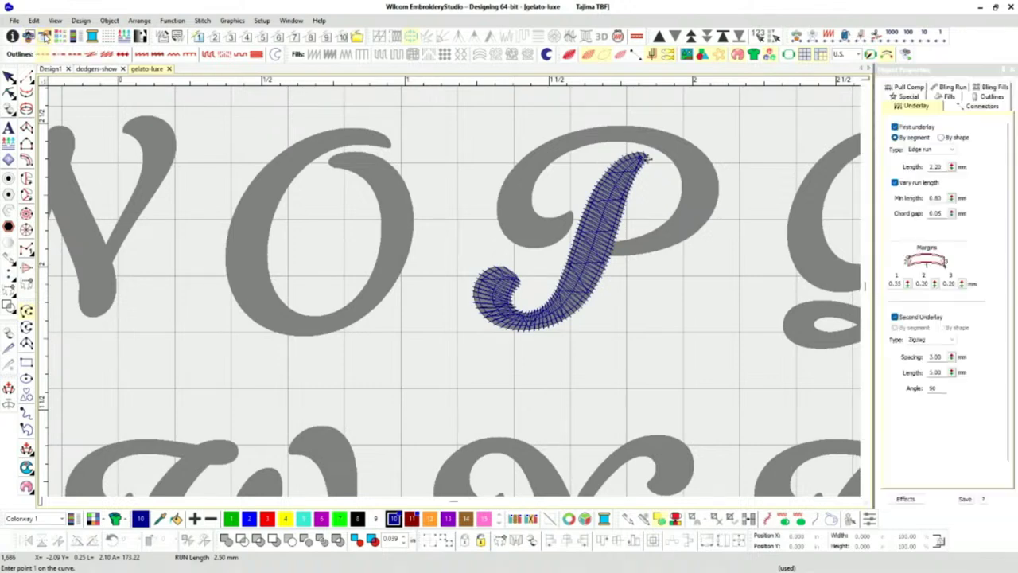
left_click(60, 36)
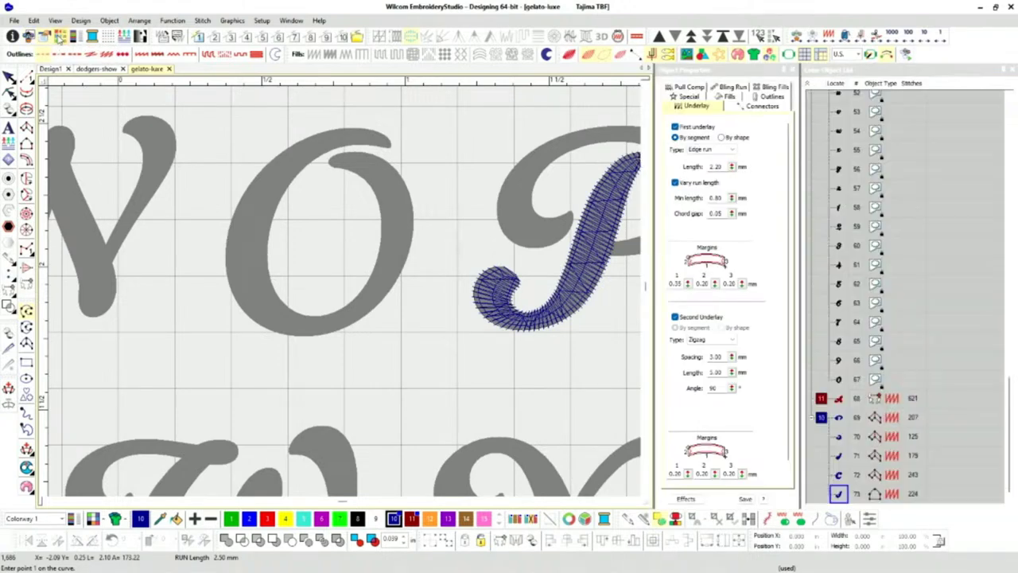
left_click(12, 36)
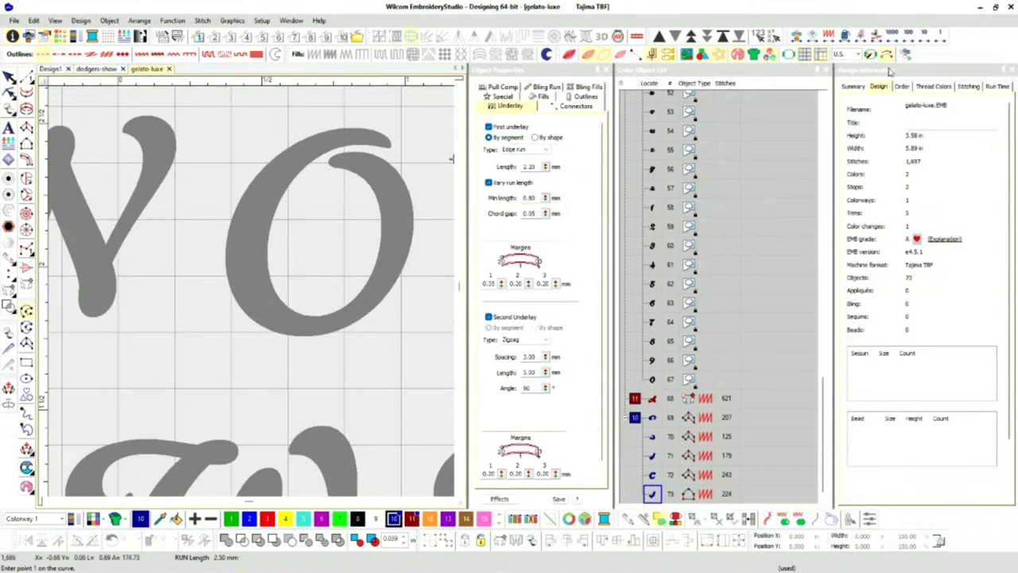
left_click(557, 74)
scroll(336, 273, "right", 6)
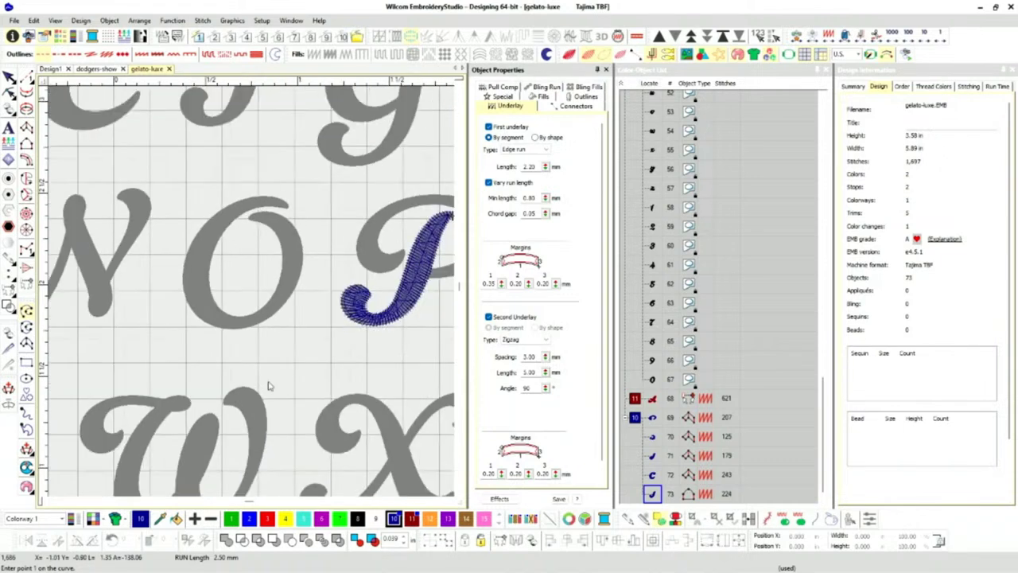
scroll(252, 295, "up", 1)
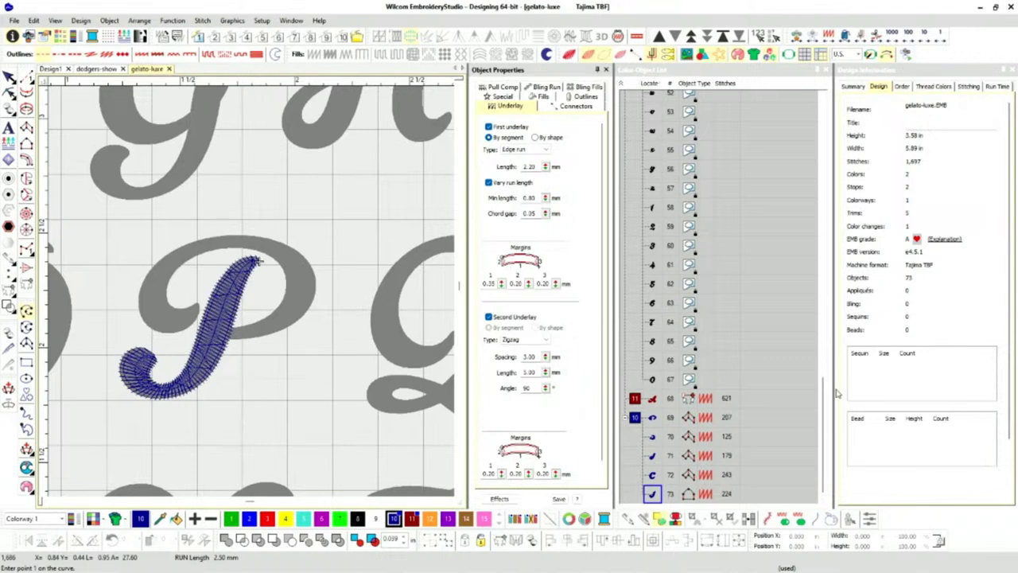
Step: Collapse the locked artwork objects 1-67 into one entry in the color-object list
scroll(826, 383, "up", 1)
scroll(826, 383, "up", 10)
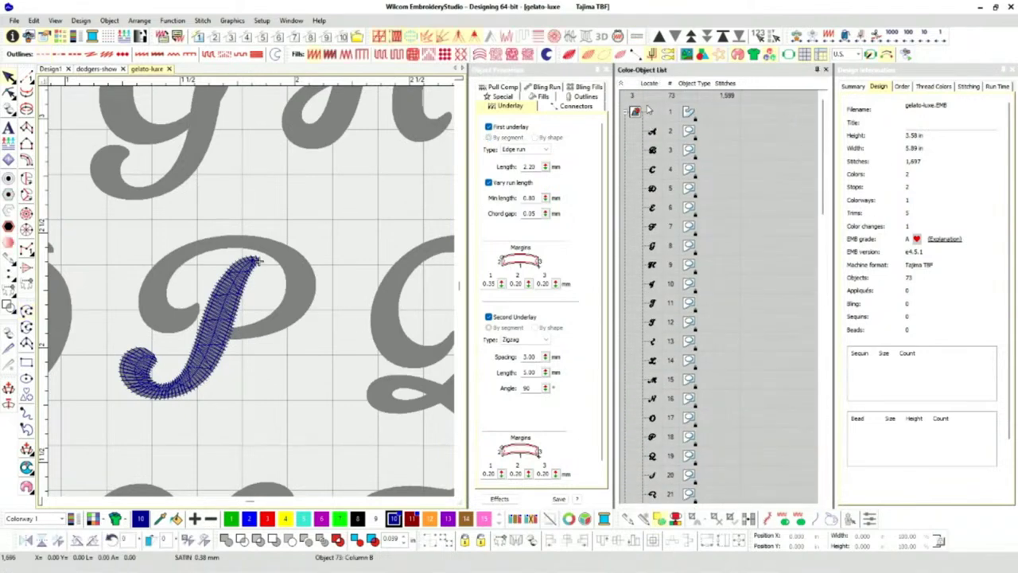
left_click(628, 112)
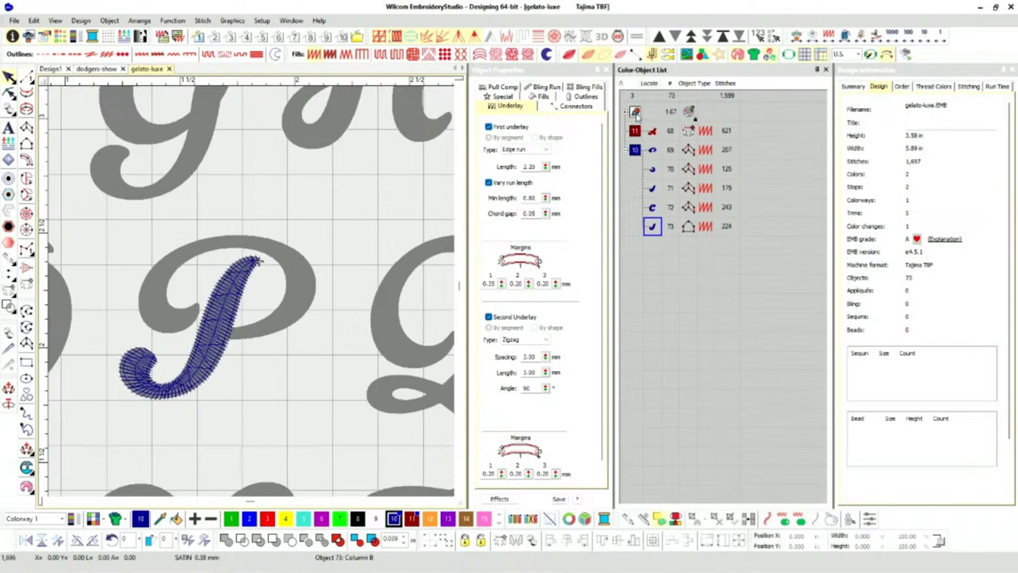
left_click(635, 113)
left_click(628, 112)
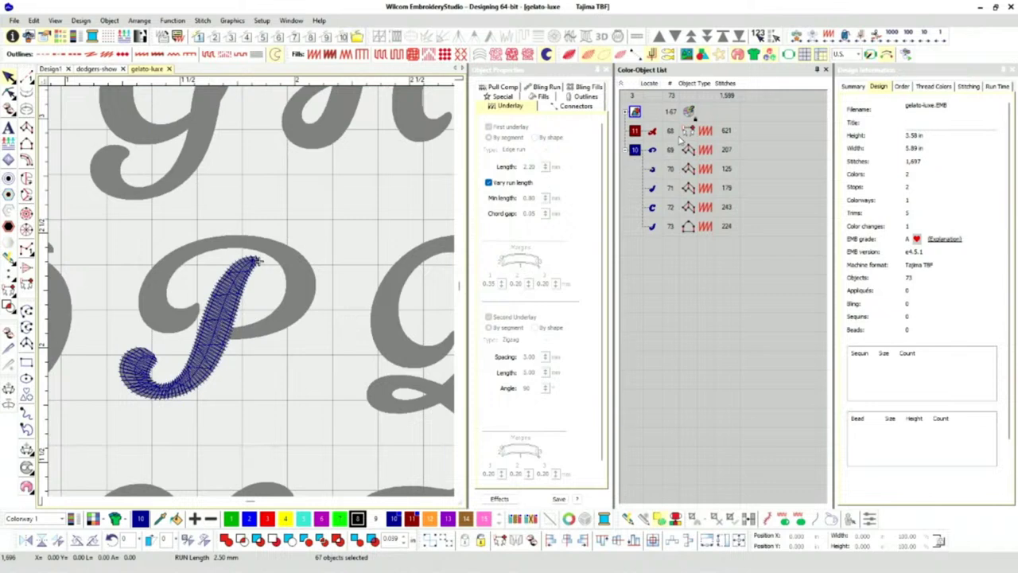
Step: Recolor the P's stem with color 13 and deselect it
left_click(652, 228)
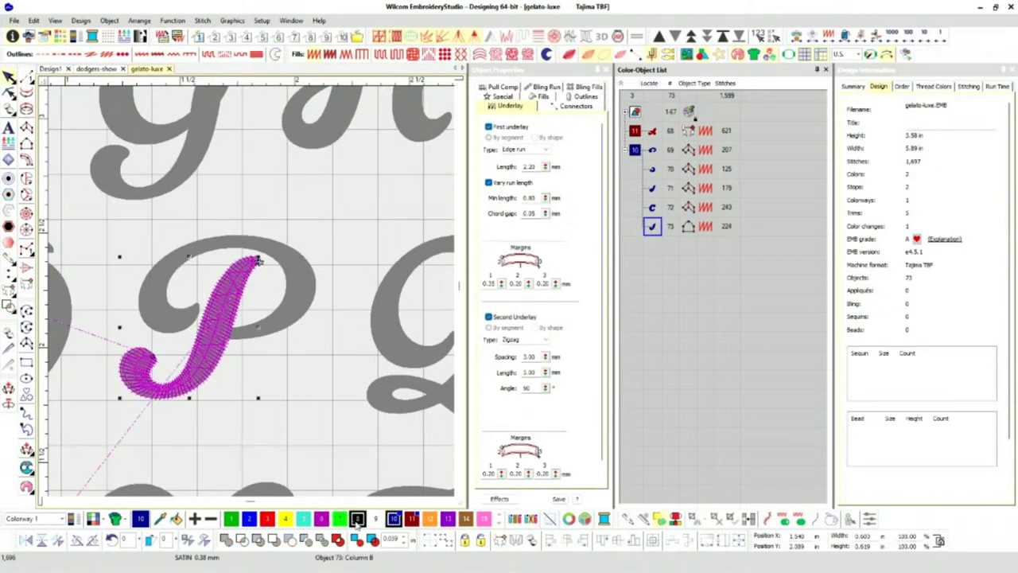
left_click(447, 520)
left_click(381, 463)
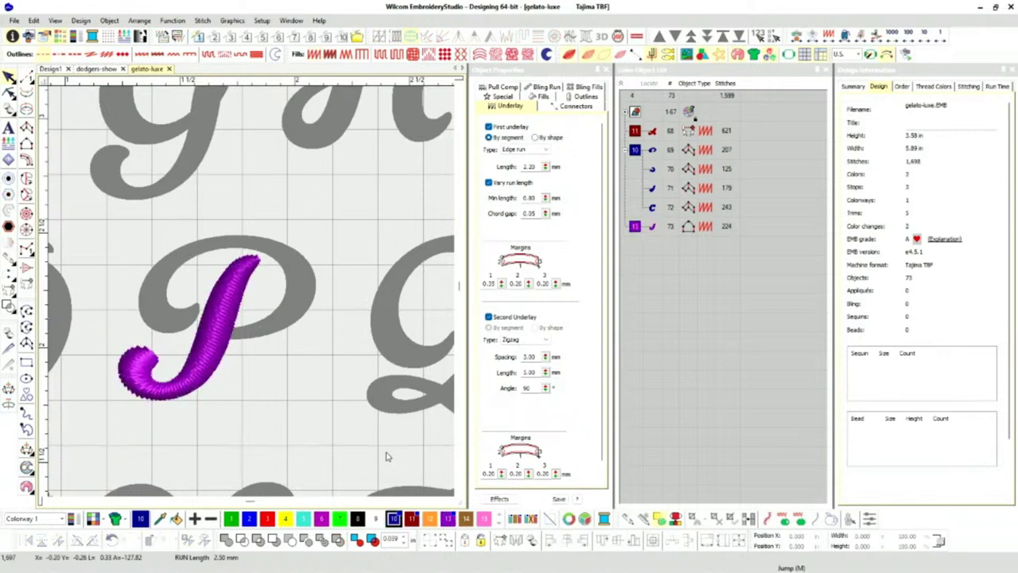
Step: Turn off the underlay for the P's purple stem
scroll(285, 345, "up", 2)
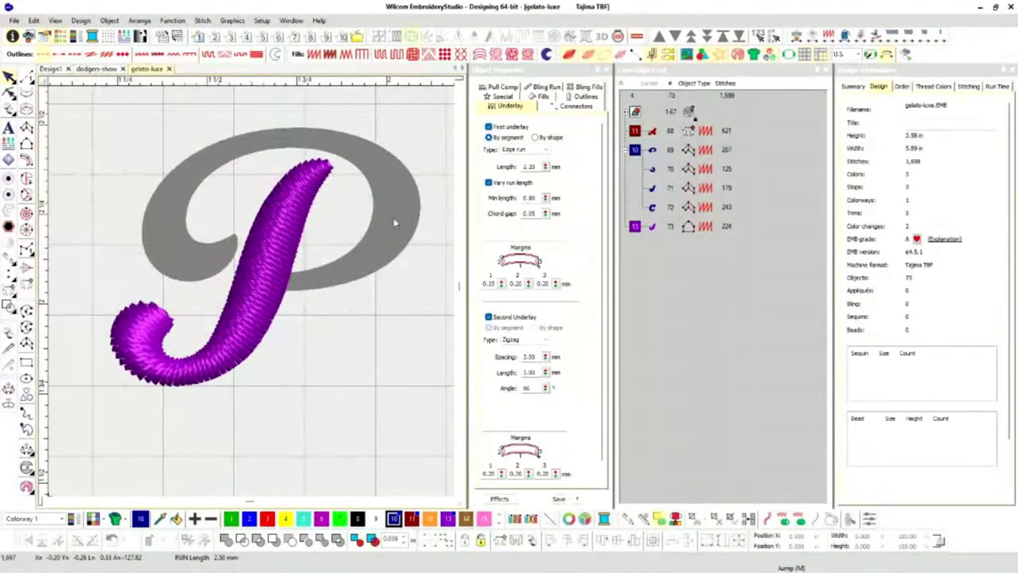
left_click(635, 229)
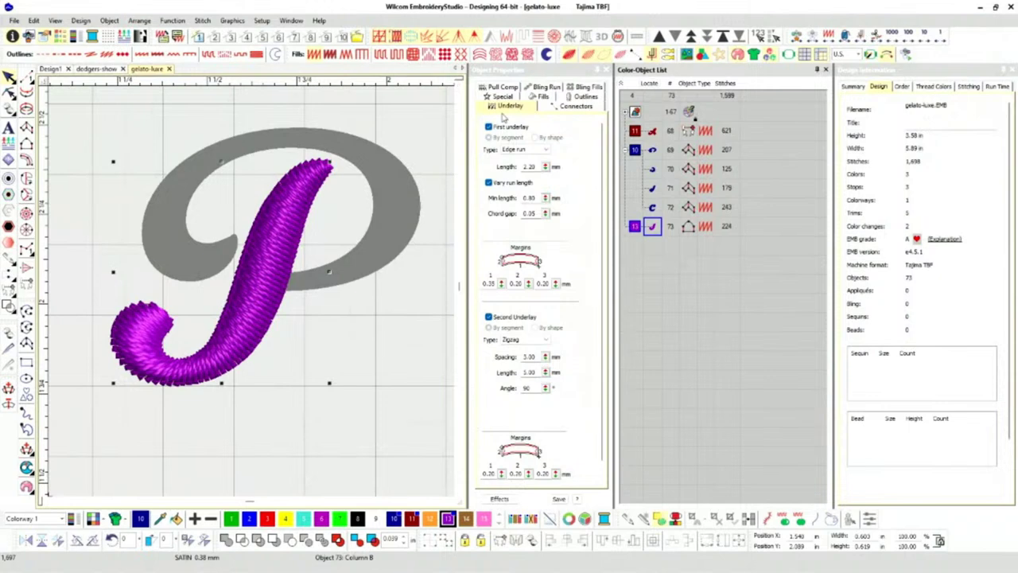
left_click(488, 127)
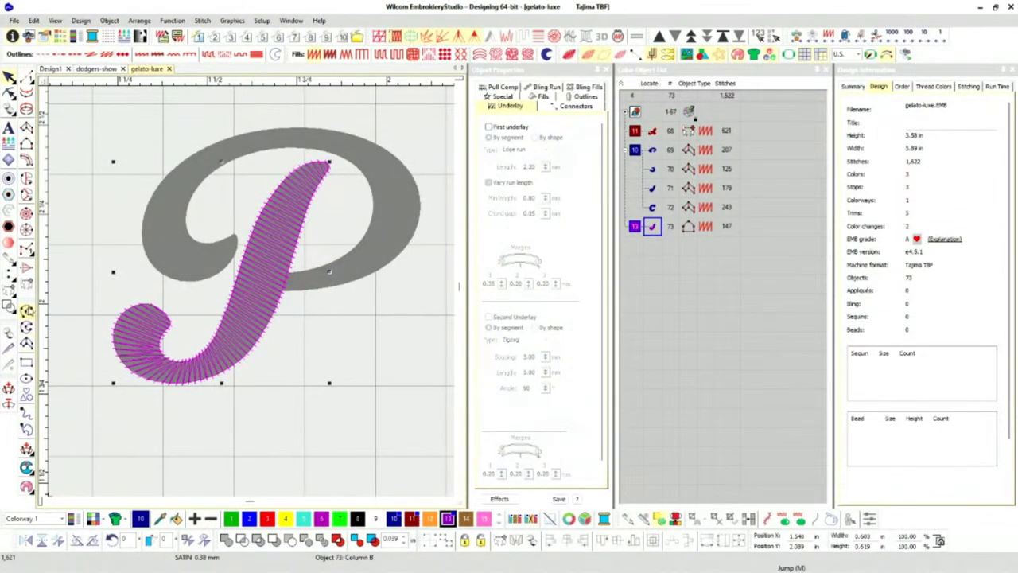
Step: Digitize an open run line from the middle of the stem to its upper tip and assign it color 13
left_click(27, 311)
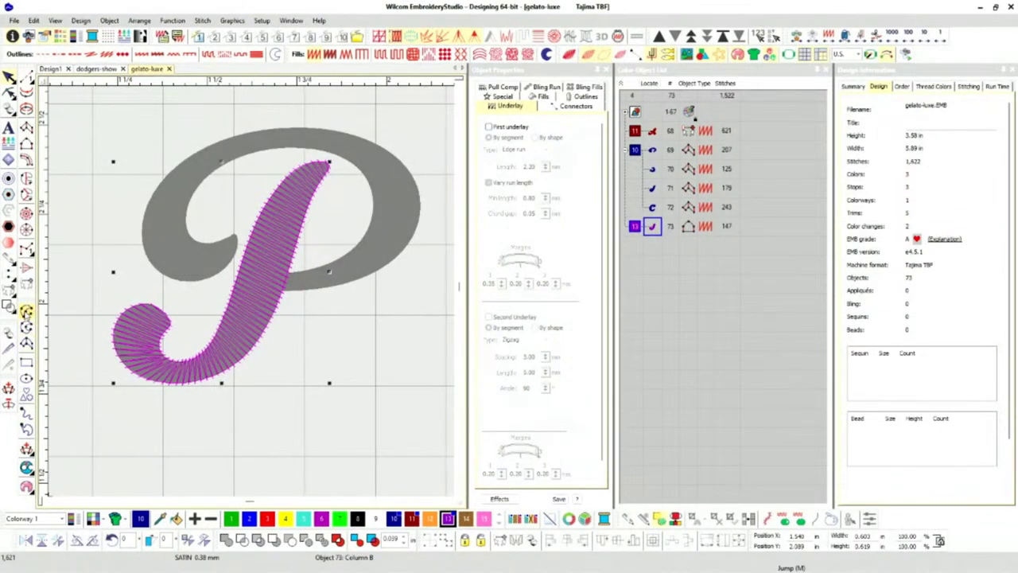
left_click(254, 296)
left_click(276, 233)
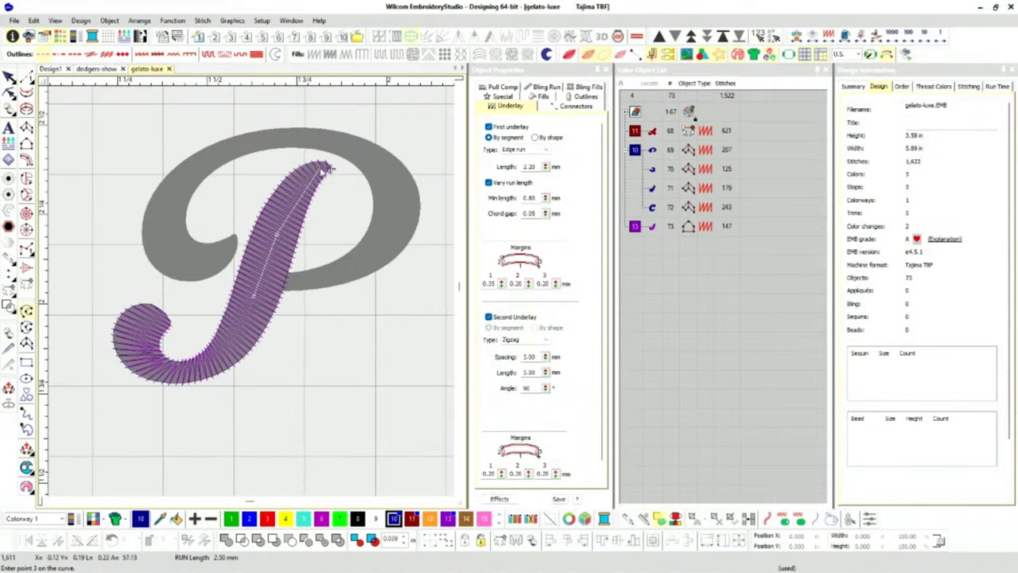
left_click(327, 170)
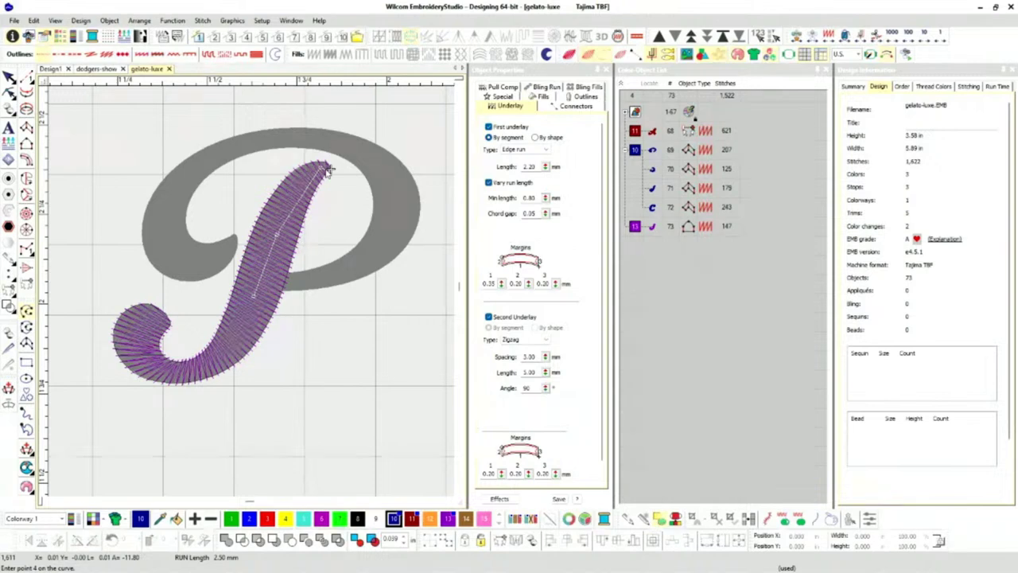
key("Return")
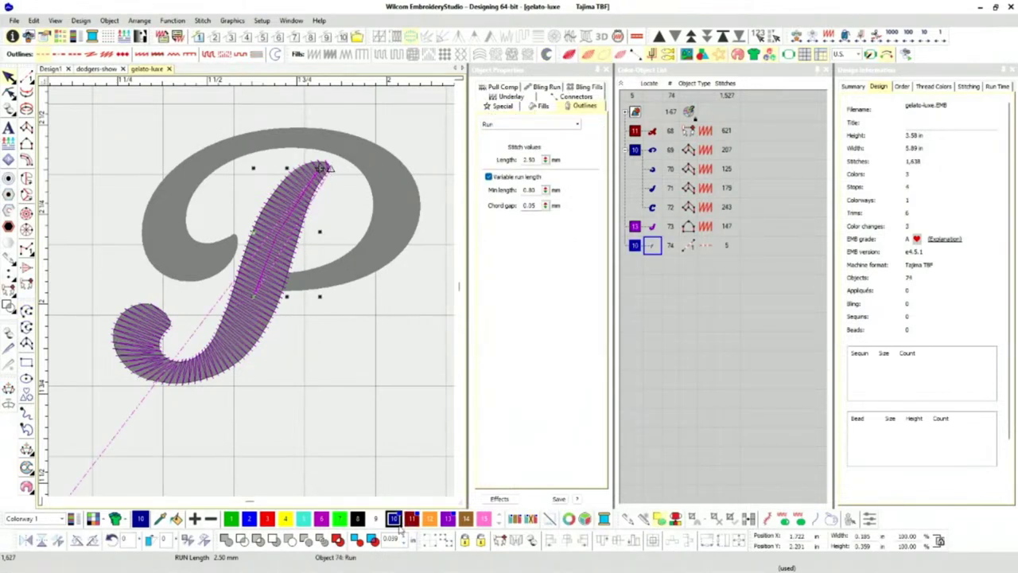
left_click(447, 518)
key("Escape")
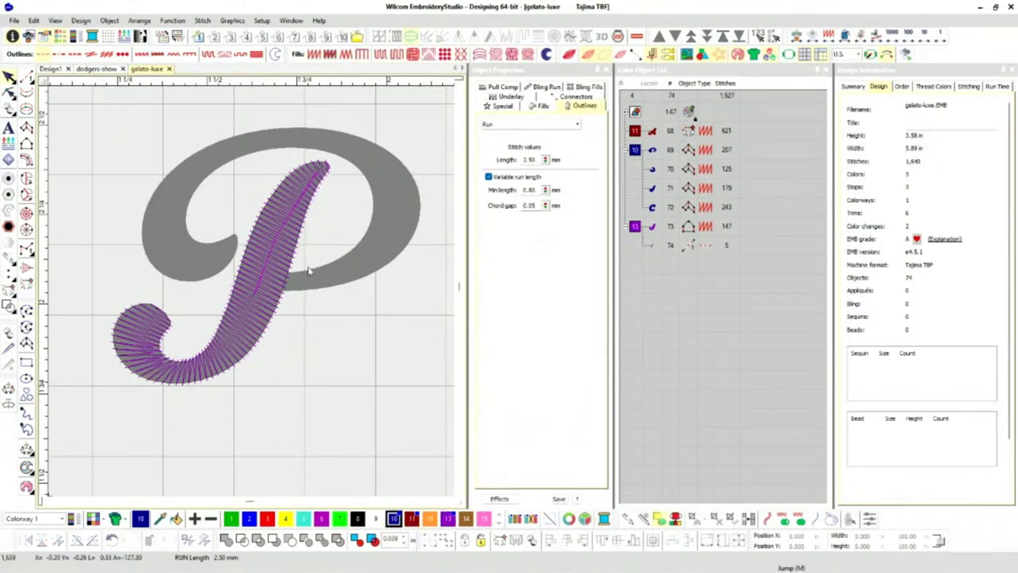
Step: Move the stem column's exit point to its right edge where the lower bowl joins
left_click(275, 213)
key("h")
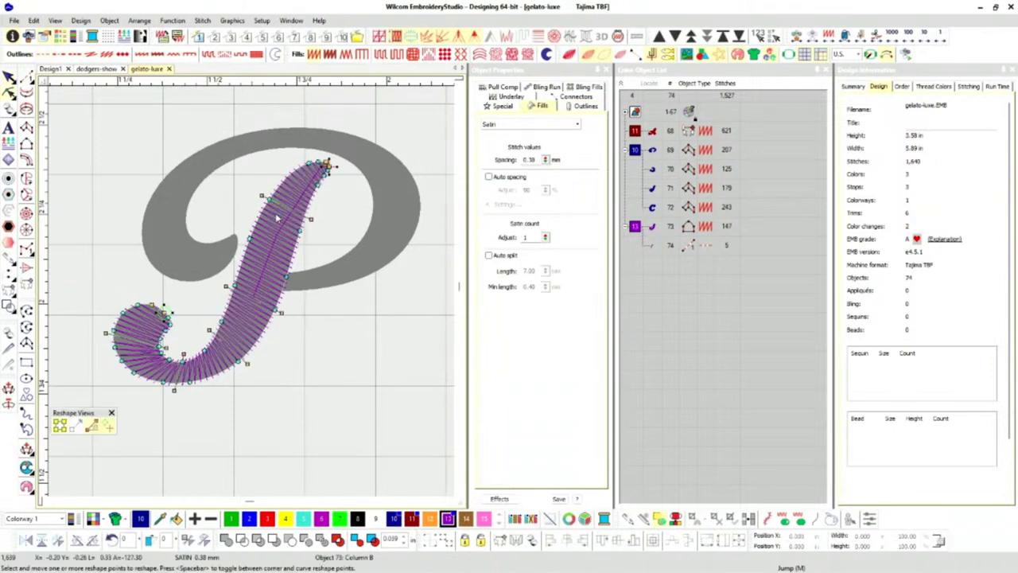
left_click(297, 284)
left_click(360, 157)
key("Escape")
Step: Sequence the run line before the stem column and move both ahead of the other stitched objects
left_click_drag(652, 247, 654, 223)
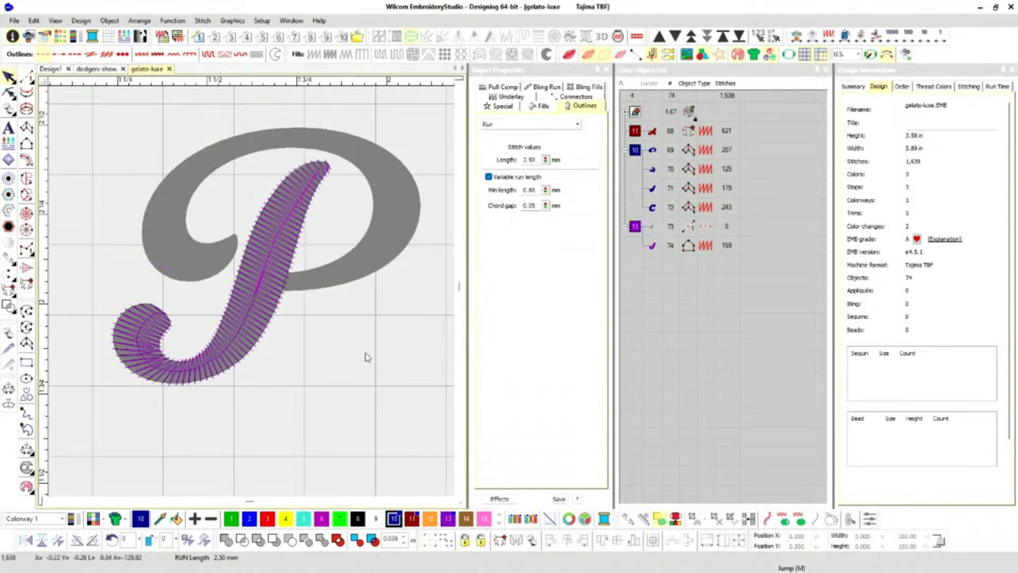
left_click(635, 228)
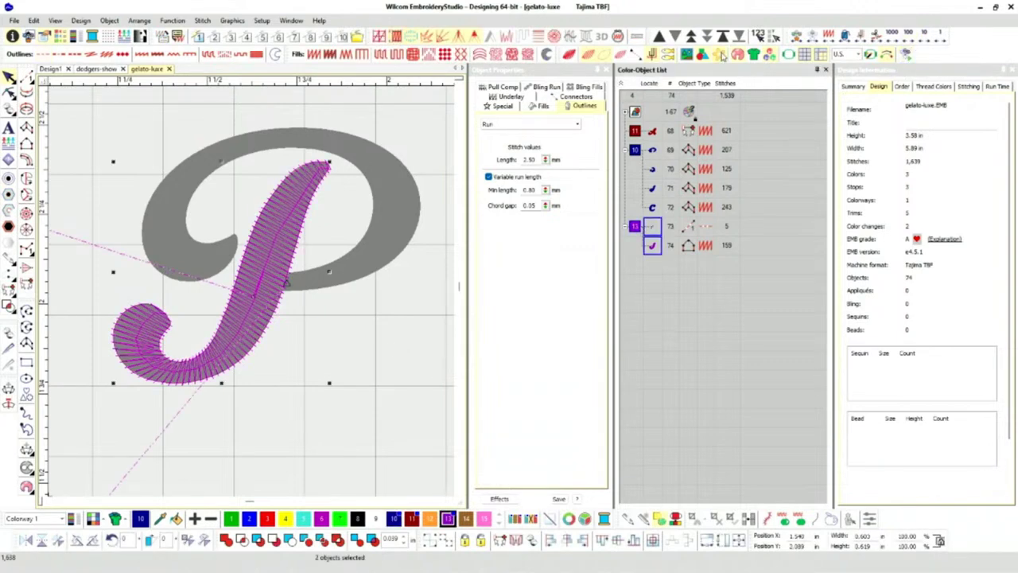
left_click(722, 37)
left_click(685, 334)
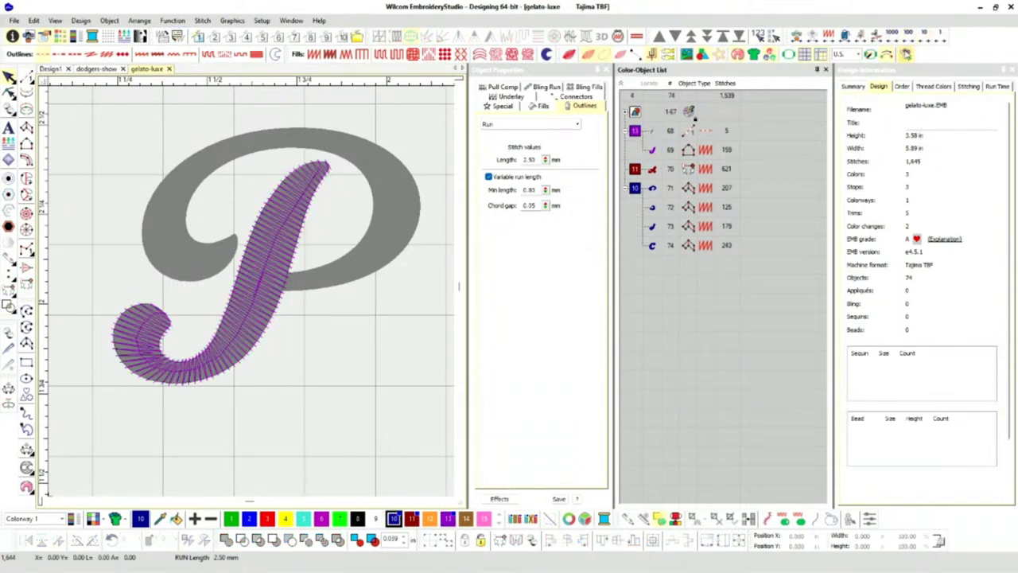
Step: Play back the stem's stitching order twice, slowing the second playback to 480 s/m
left_click(889, 53)
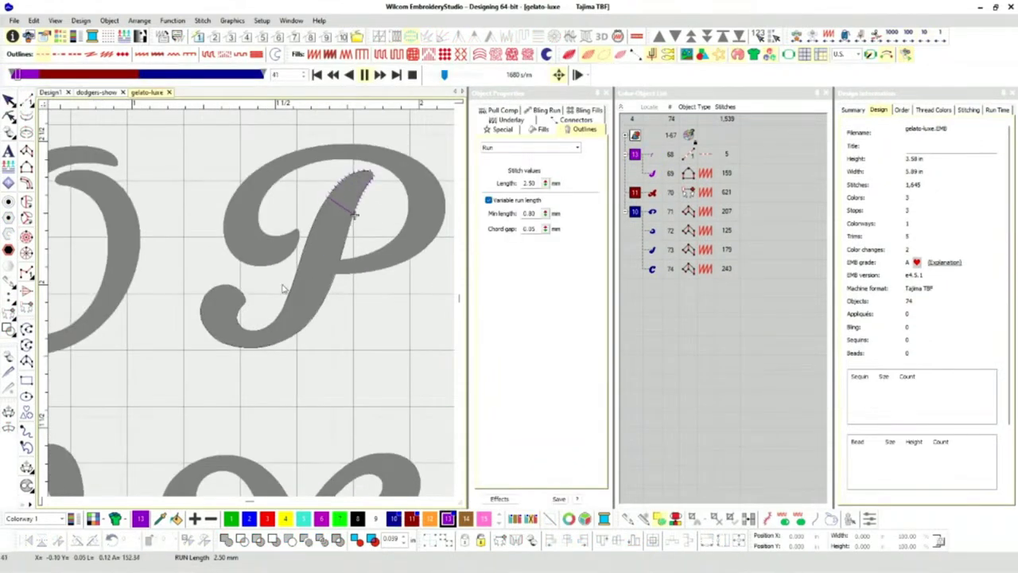
left_click(8, 100)
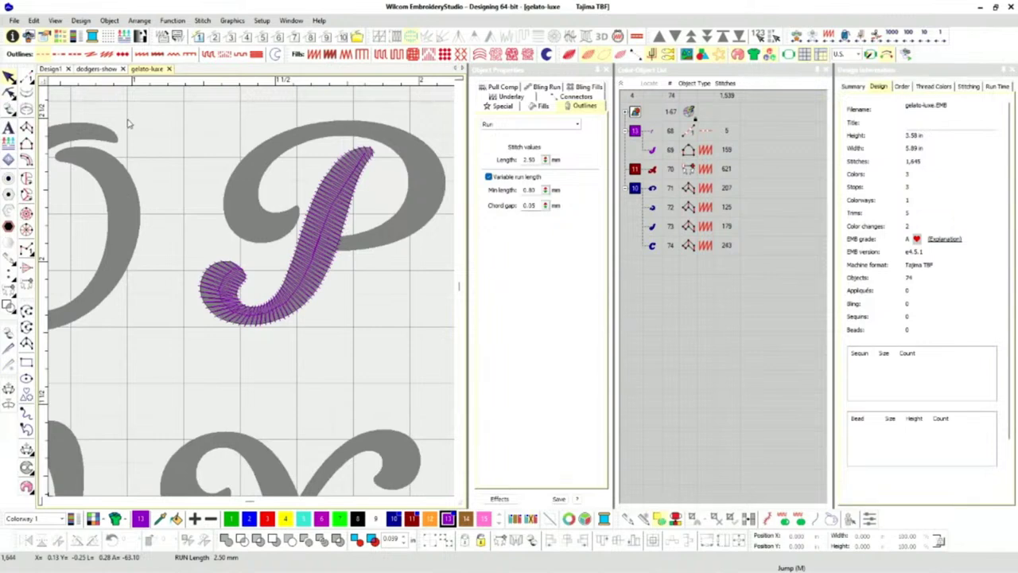
left_click(907, 54)
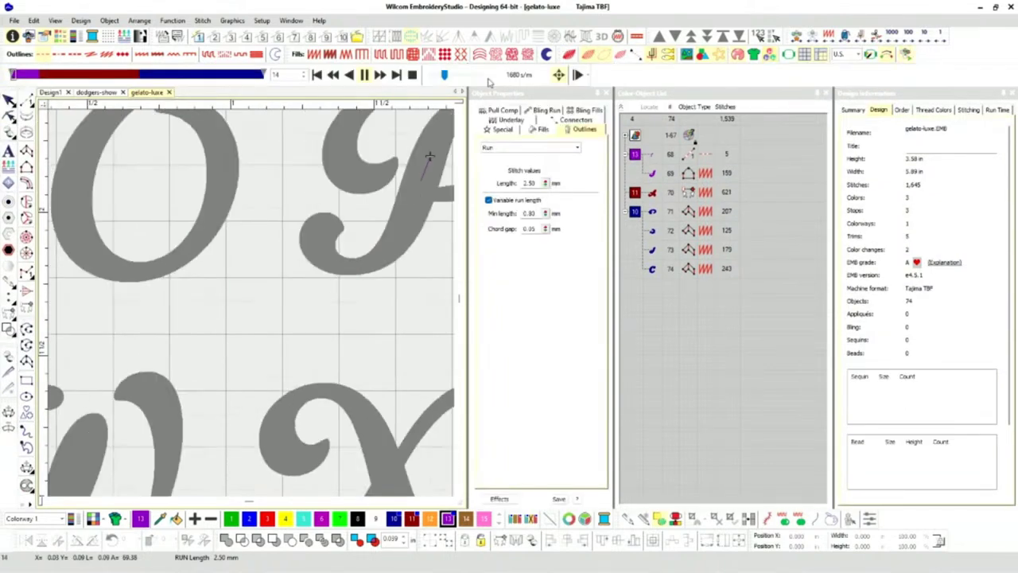
left_click_drag(438, 77, 434, 76)
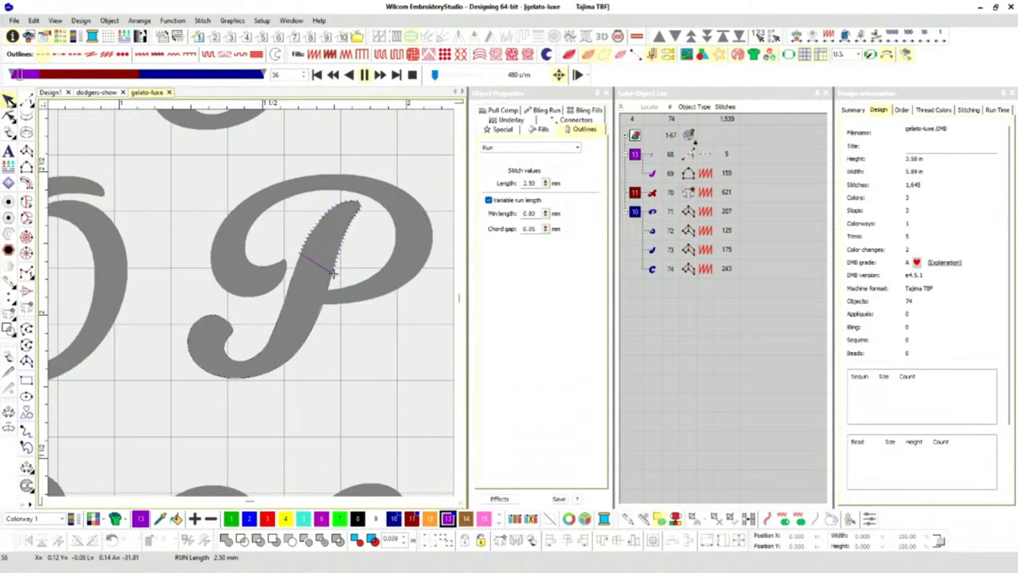
left_click(8, 100)
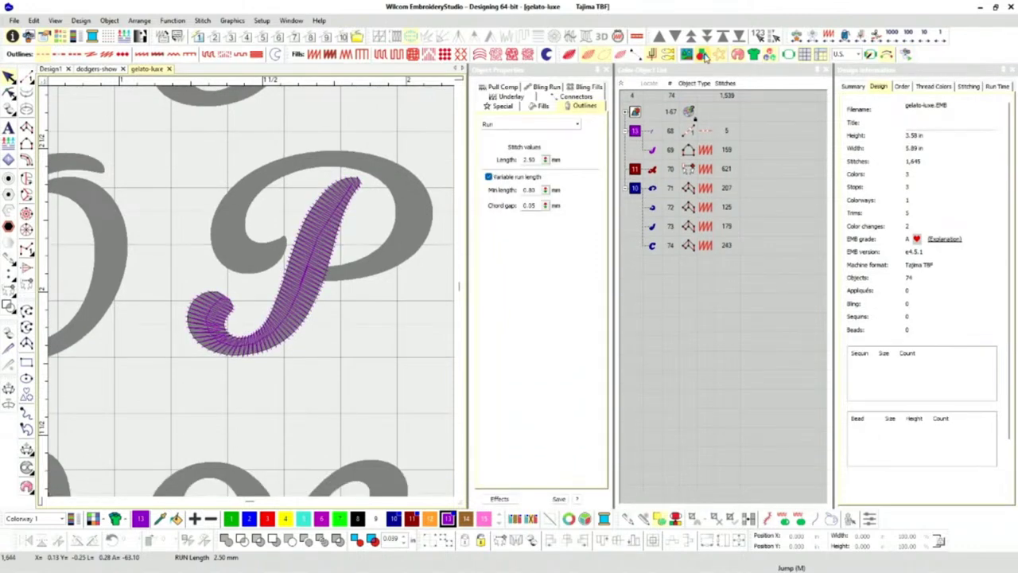
Step: Hide the artwork, play back the start of the stem's stitching, and view the partial result as realistic thread before rewinding
left_click(698, 56)
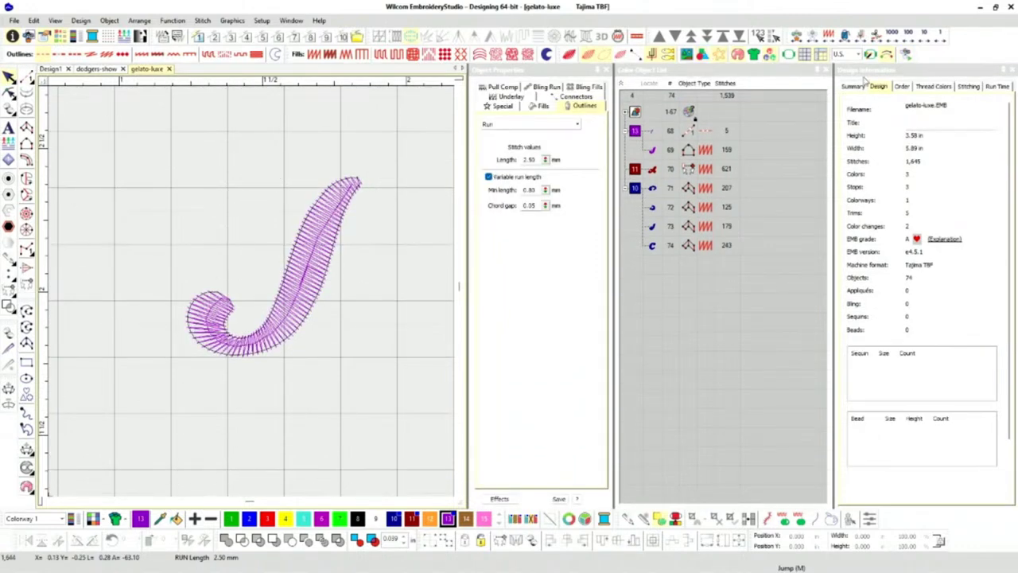
left_click(907, 54)
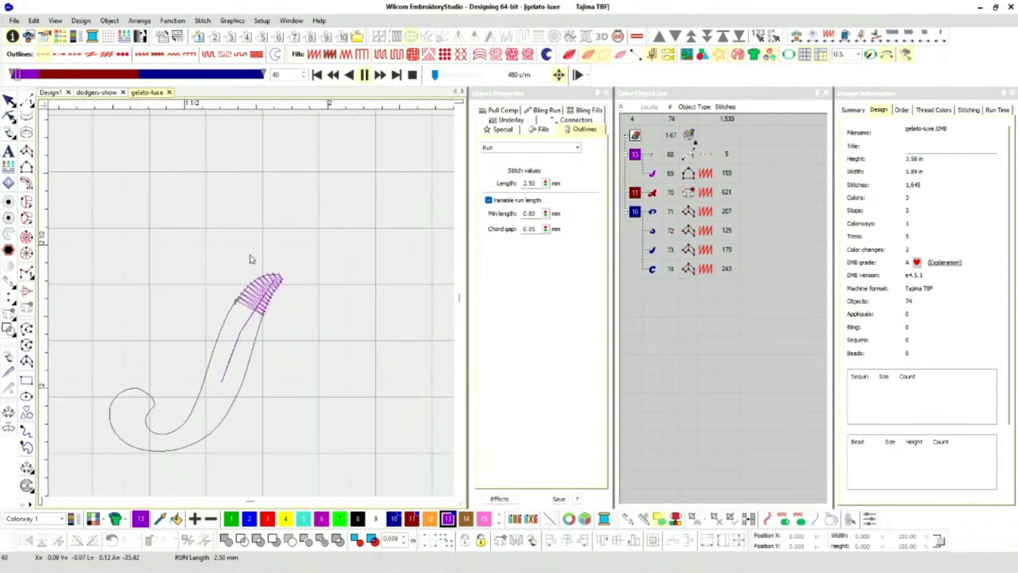
left_click(364, 74)
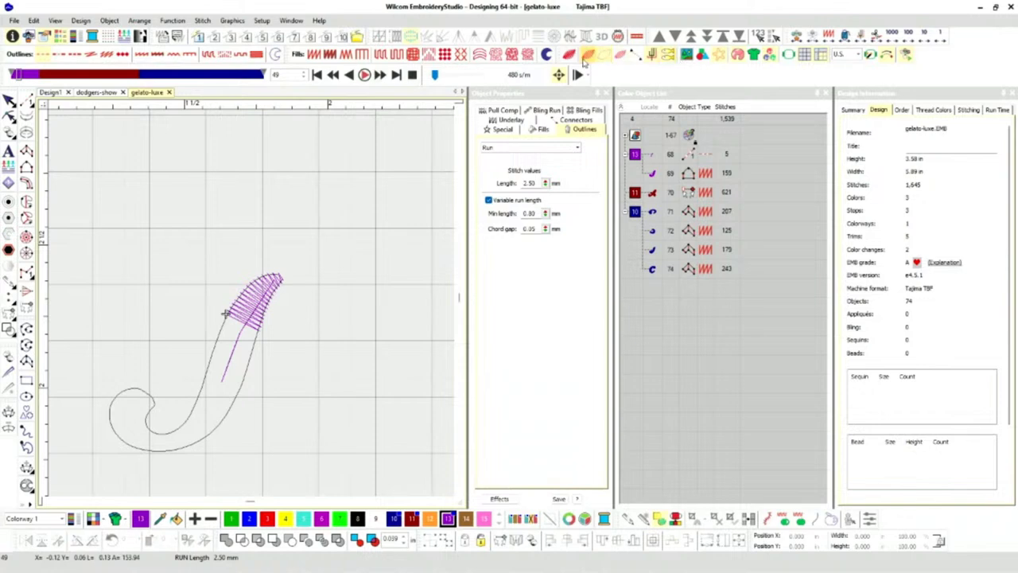
left_click(570, 56)
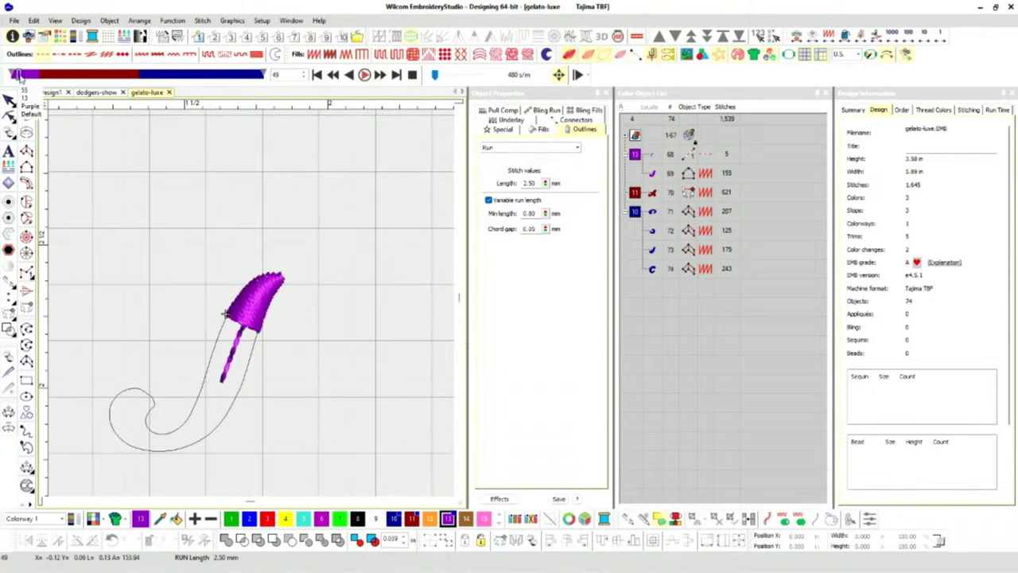
left_click(10, 74)
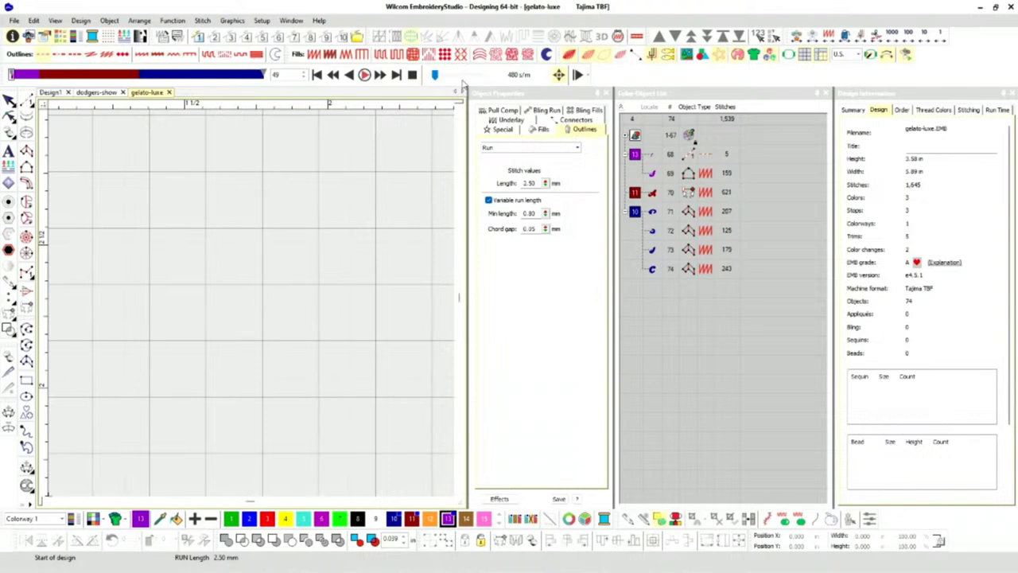
Step: Replay the stitching from the start of the design, examining the travel run up close before letting the stem column stitch
left_click(364, 75)
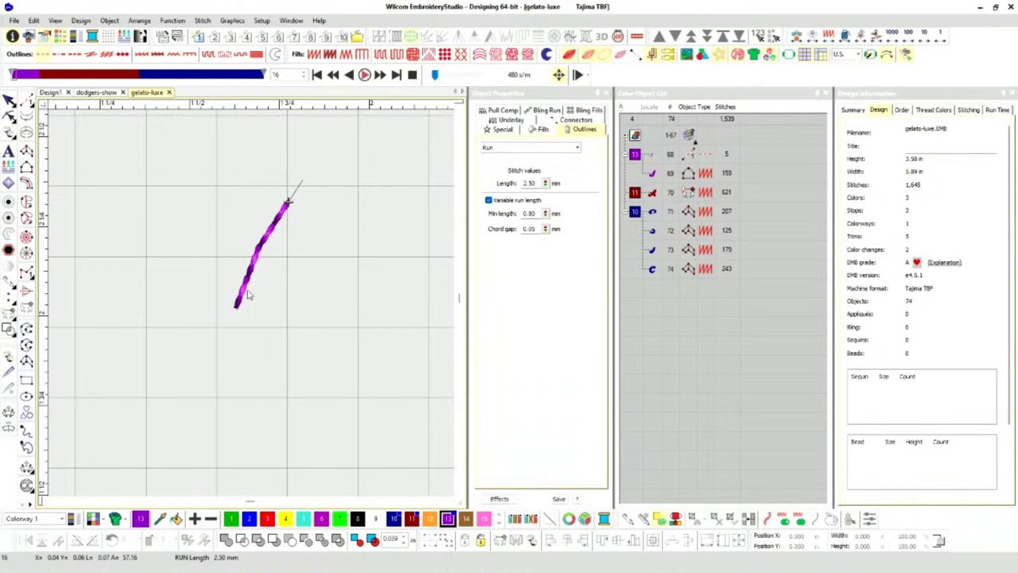
scroll(237, 310, "up", 2)
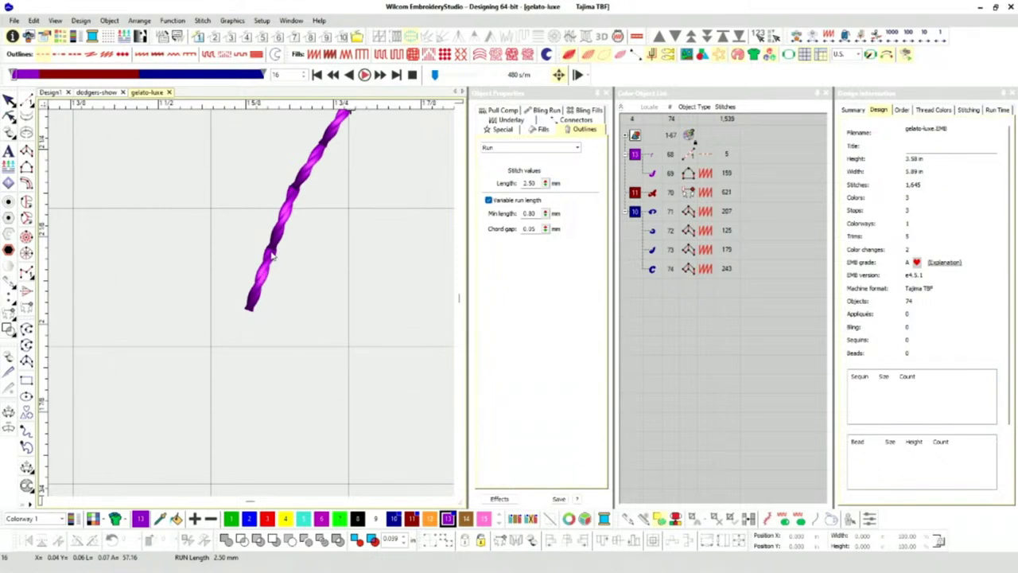
scroll(266, 279, "down", 2)
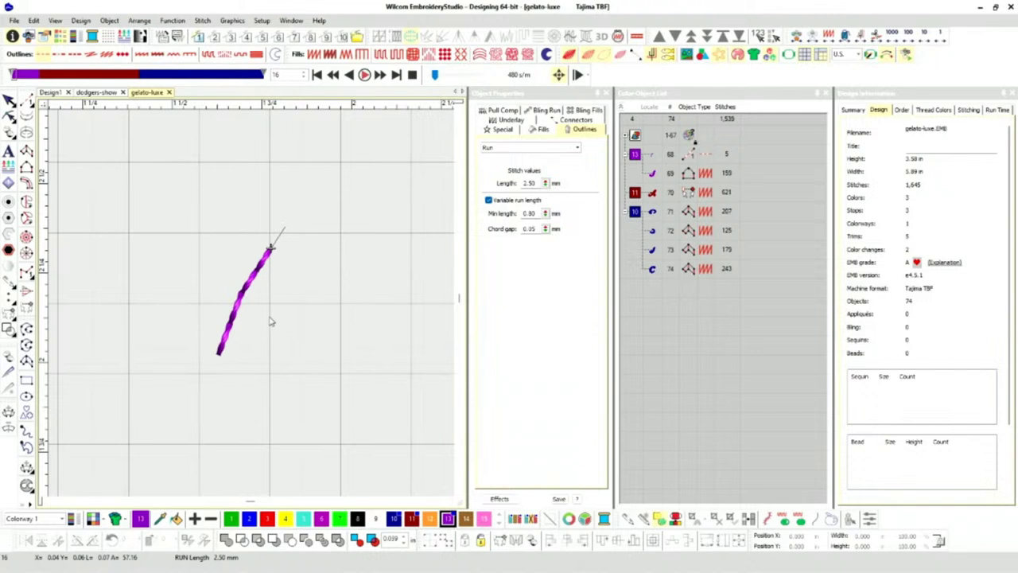
left_click(364, 74)
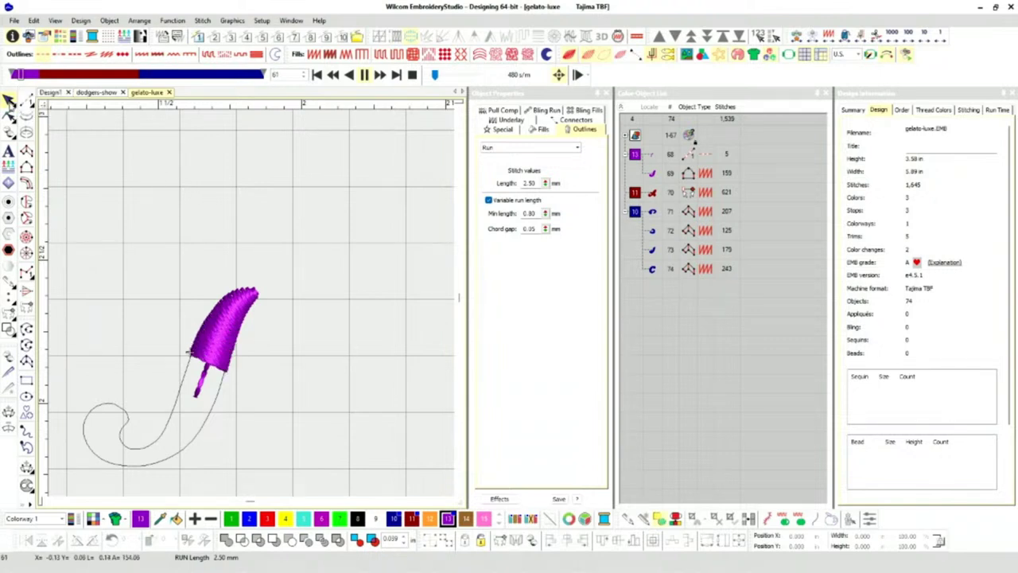
key("Escape")
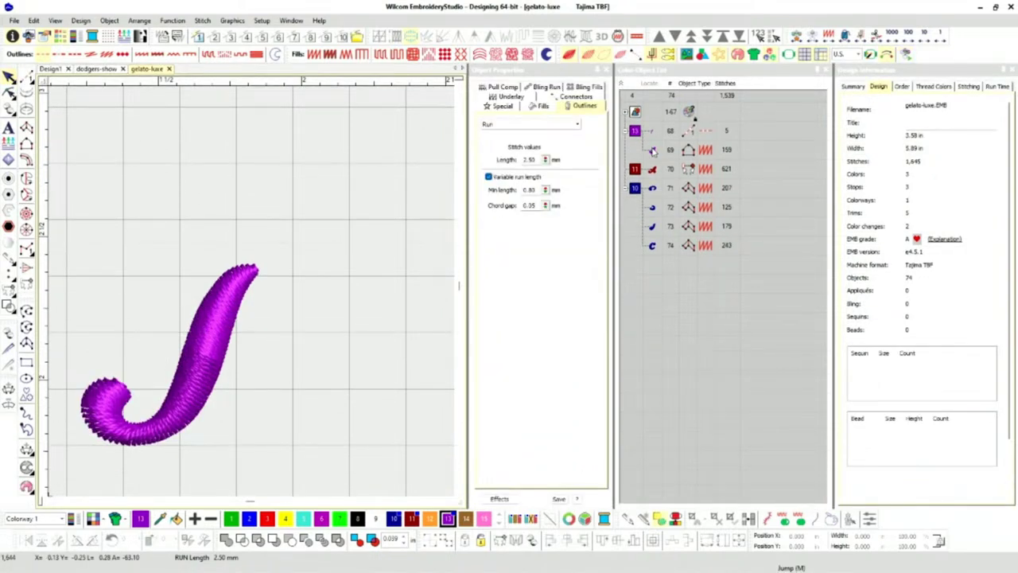
Step: Enable the first underlay on the stem column, try Center Run, and set its type to Edge run
left_click(652, 151)
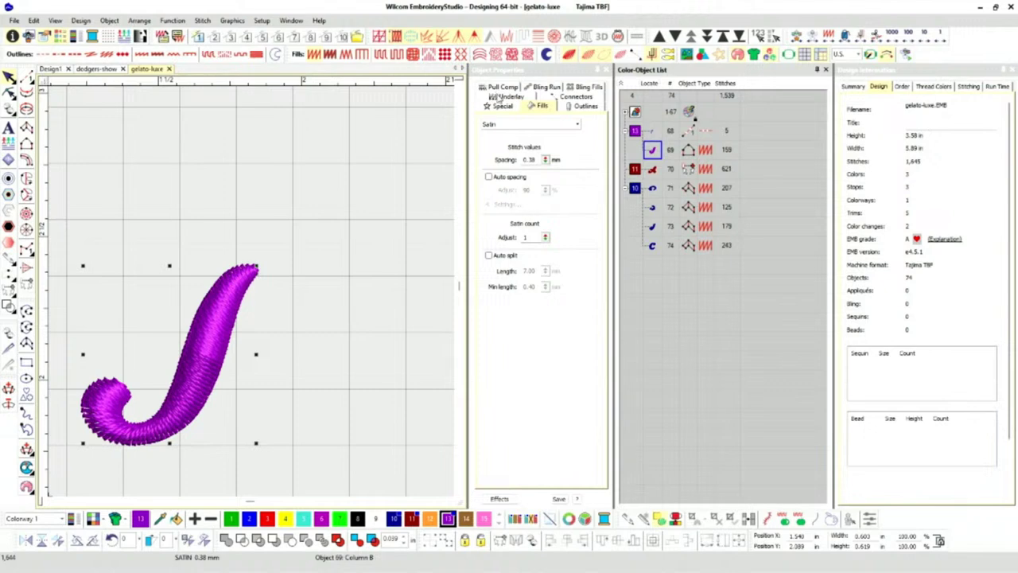
left_click(500, 96)
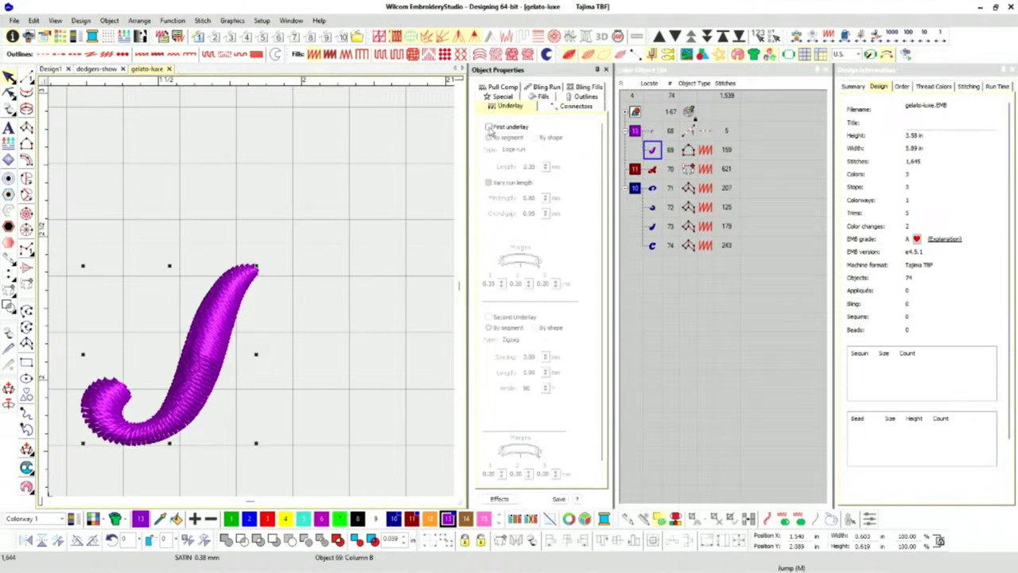
left_click(489, 128)
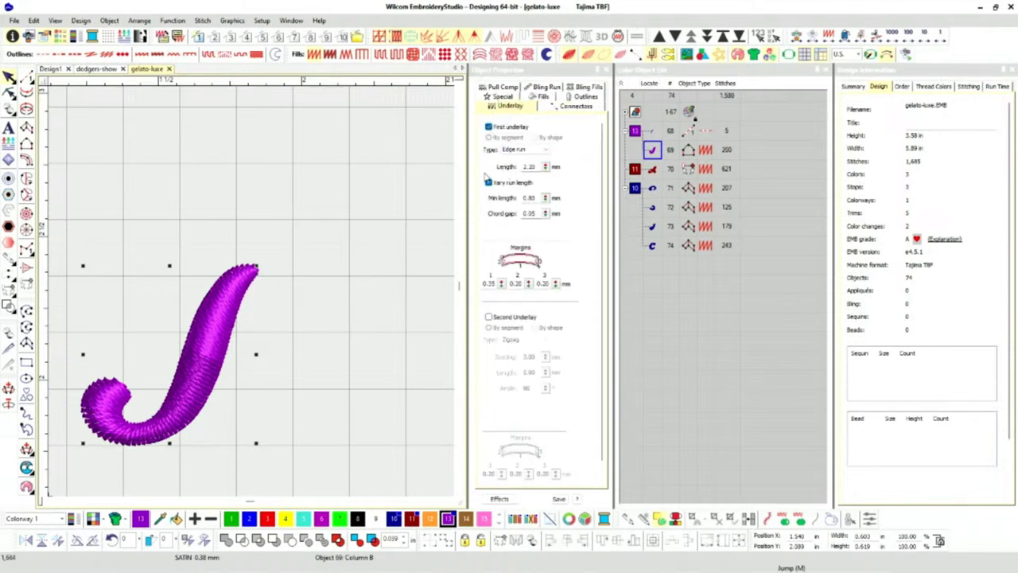
left_click(546, 150)
left_click(516, 158)
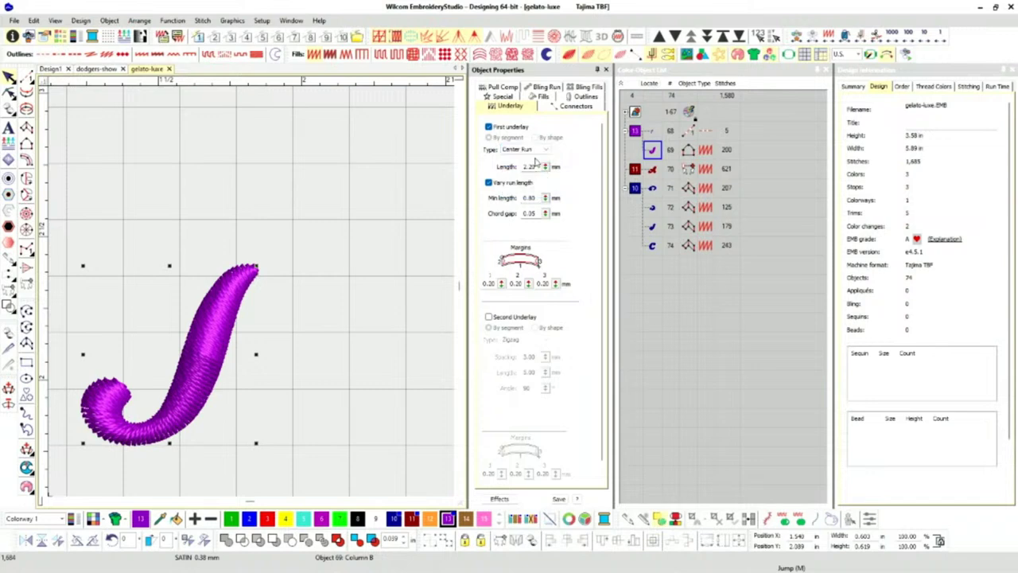
left_click(546, 150)
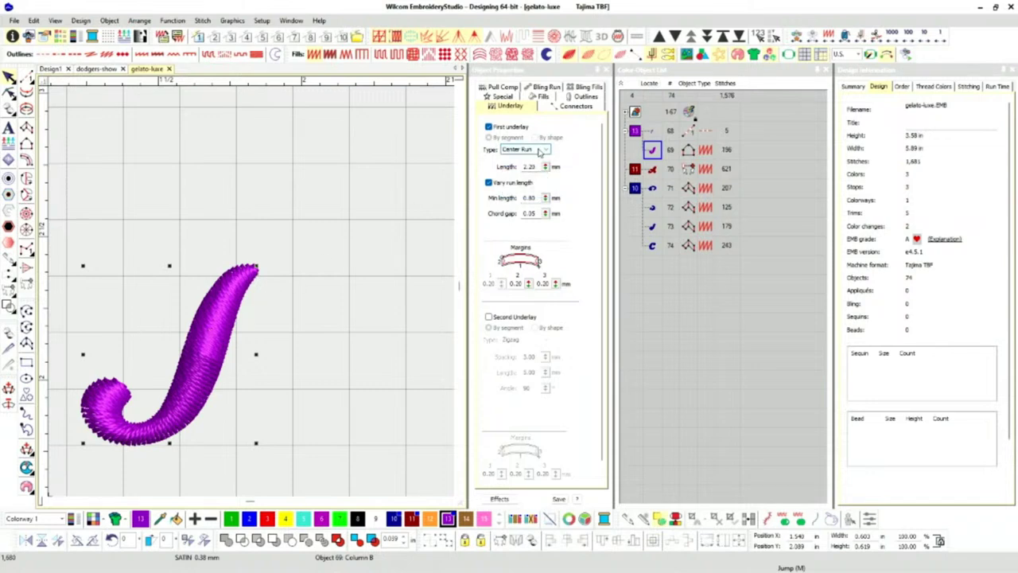
left_click(516, 179)
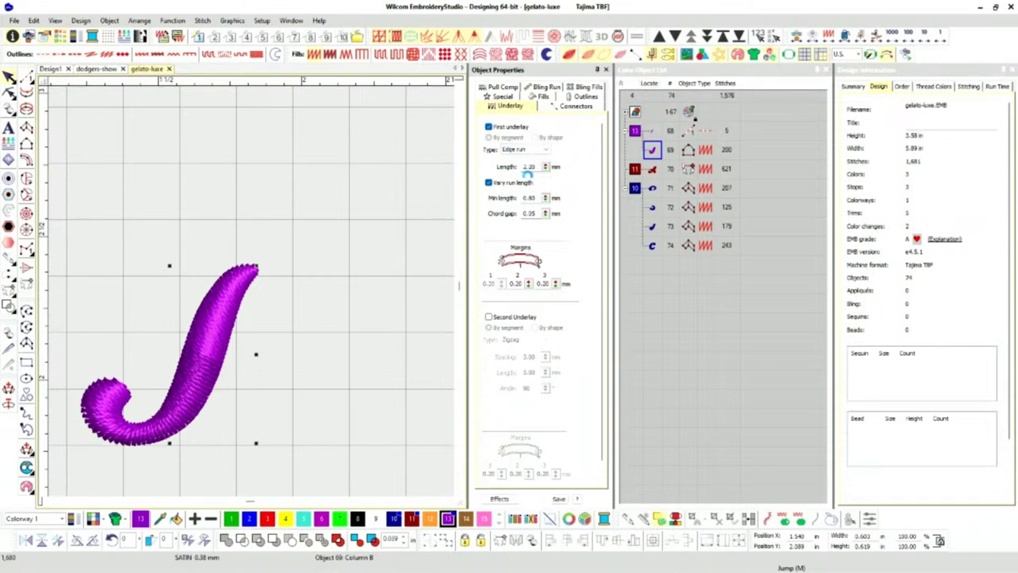
Step: Compare the stem's lower curl with the first underlay on and off in the plain stitch view, leaving the underlay enabled
scroll(239, 306, "up", 1)
scroll(239, 306, "up", 3)
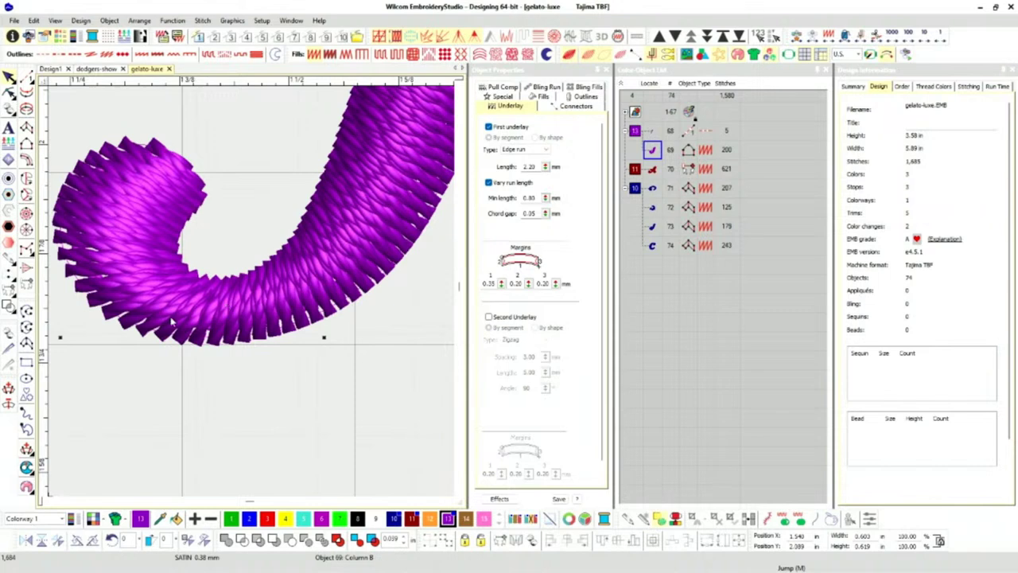
key("t")
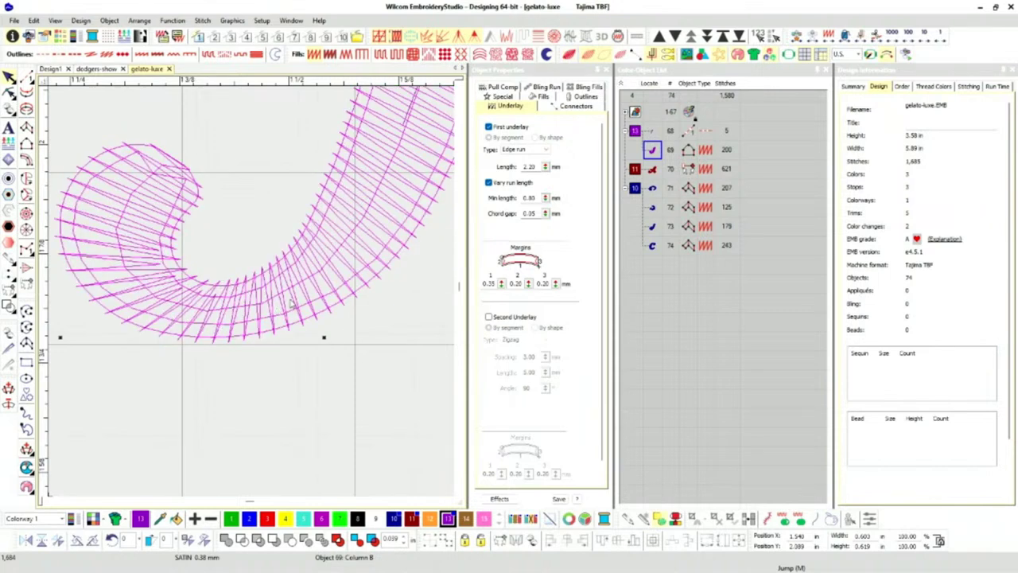
left_click(489, 127)
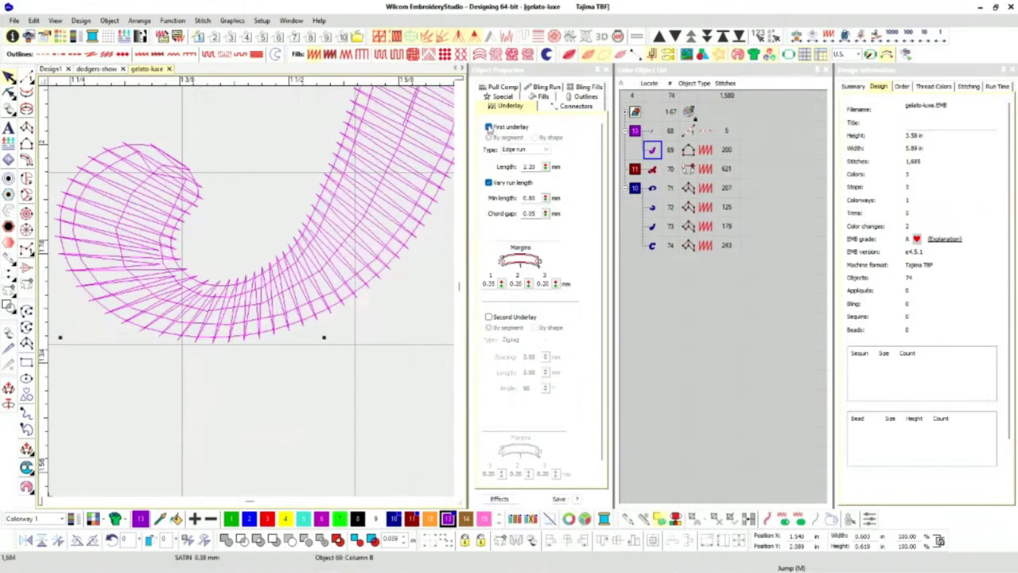
left_click(489, 127)
left_click(489, 127)
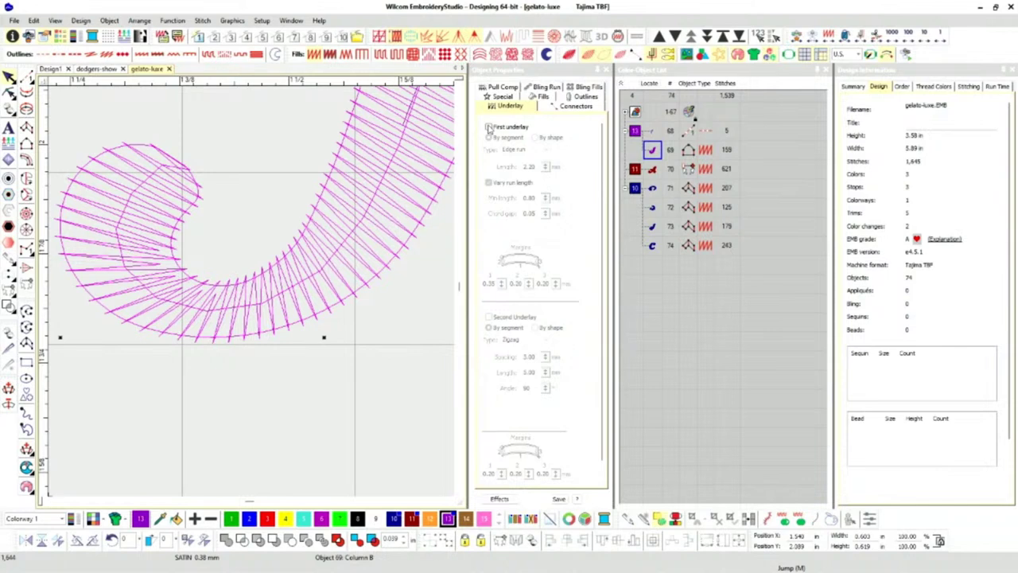
left_click(489, 127)
left_click(489, 127)
left_click(489, 127)
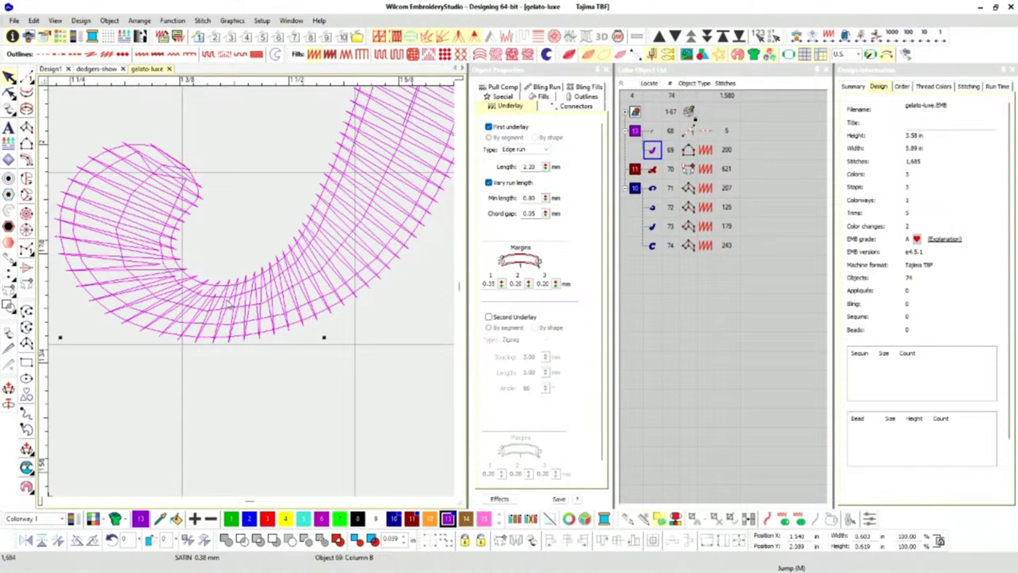
Step: Set margin 1 of the stem column's Edge run underlay to 0.50 mm
scroll(228, 304, "up", 2)
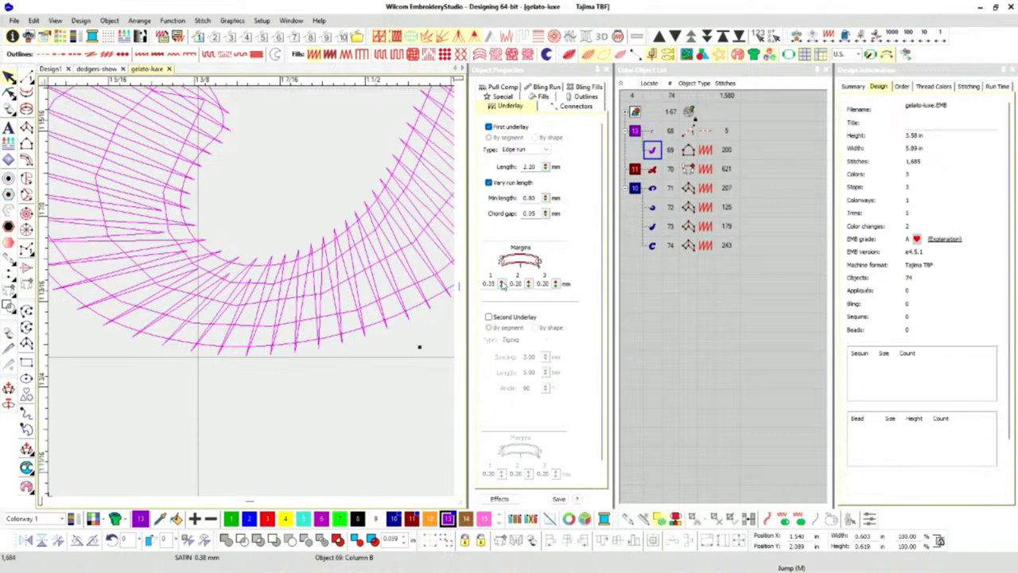
left_click_drag(501, 284, 456, 330)
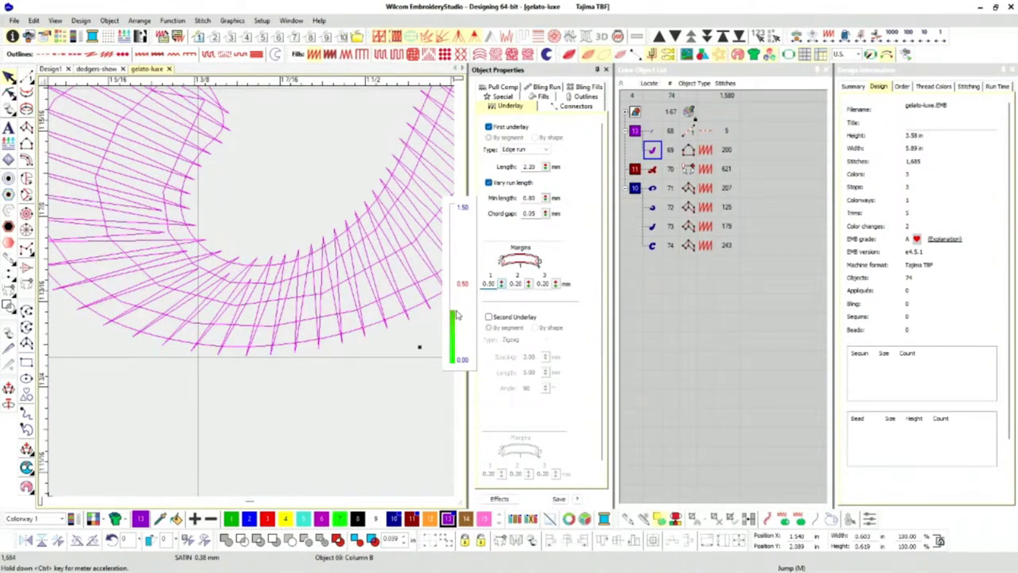
left_click_drag(458, 316, 501, 286)
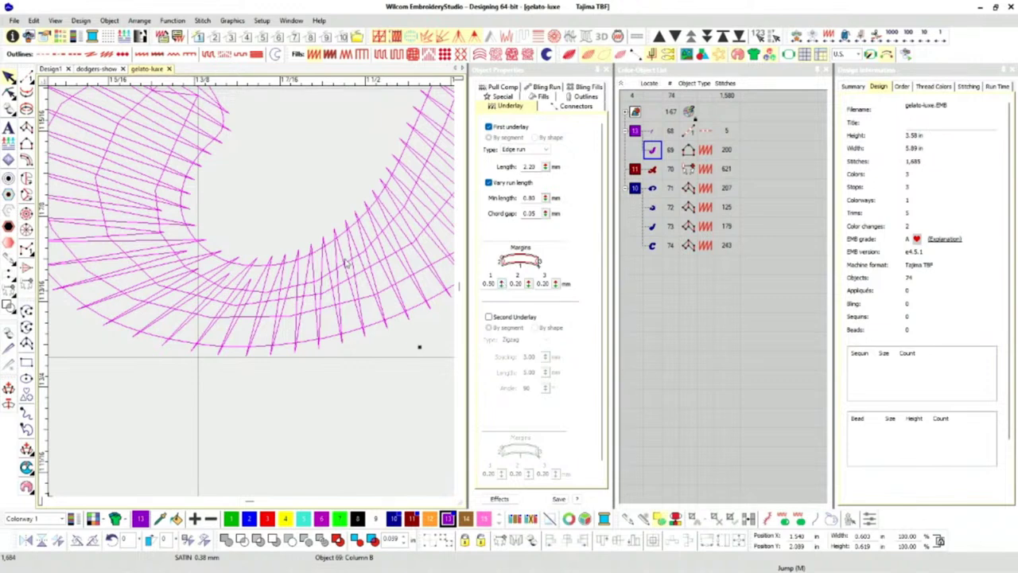
scroll(346, 264, "down", 2)
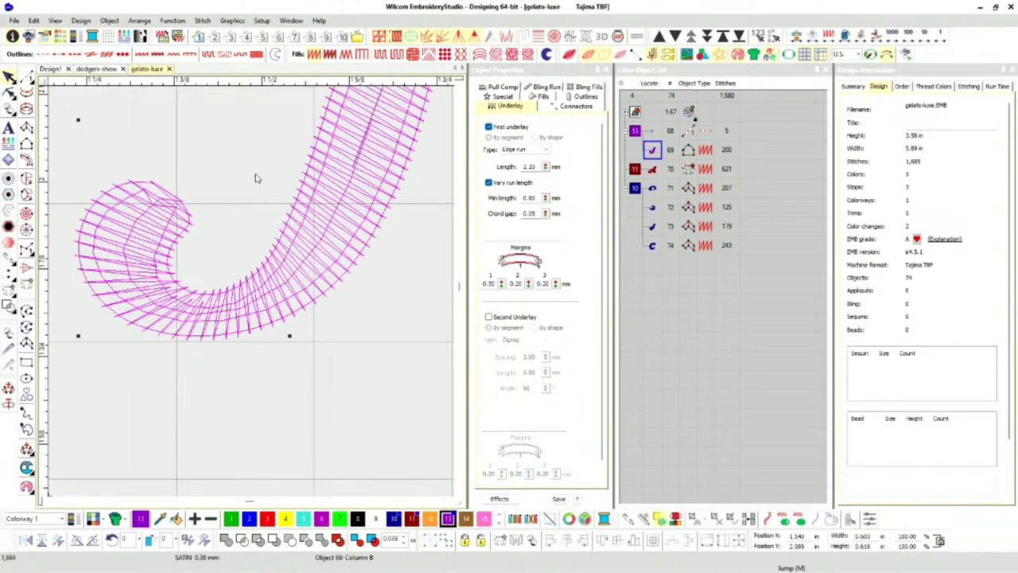
scroll(254, 294, "down", 2)
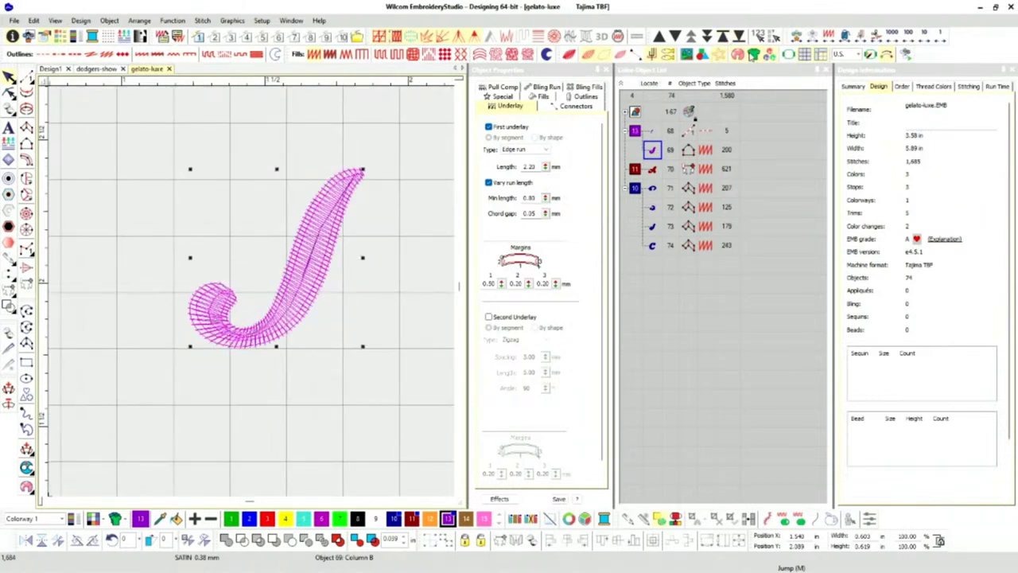
Step: Show the artwork again and examine the stem column's reshape points at the upper tip and where the lower bowl joins
left_click(701, 56)
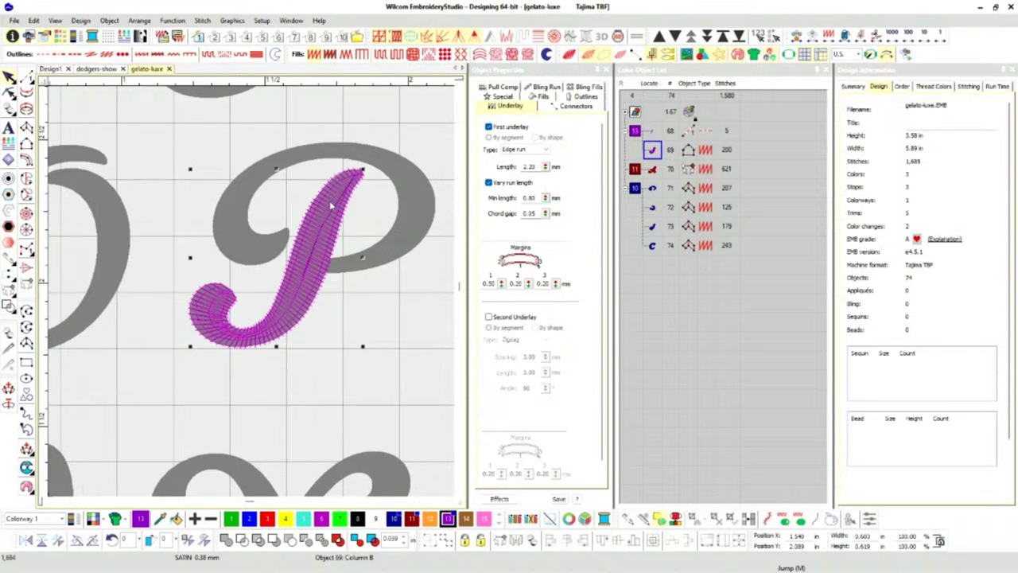
key("h")
scroll(250, 295, "up", 5)
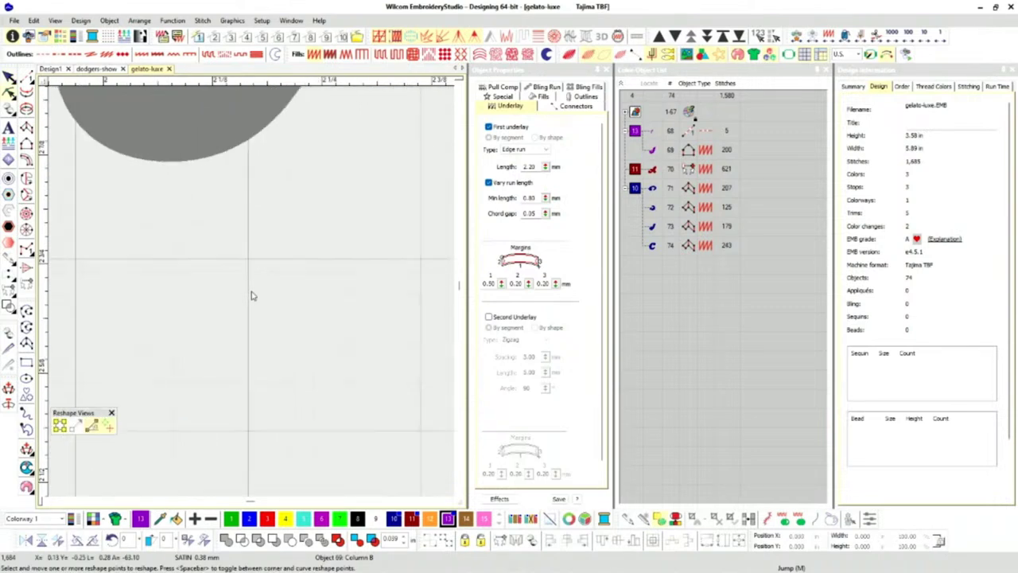
scroll(249, 295, "down", 3)
scroll(253, 294, "up", 3)
scroll(253, 293, "up", 2)
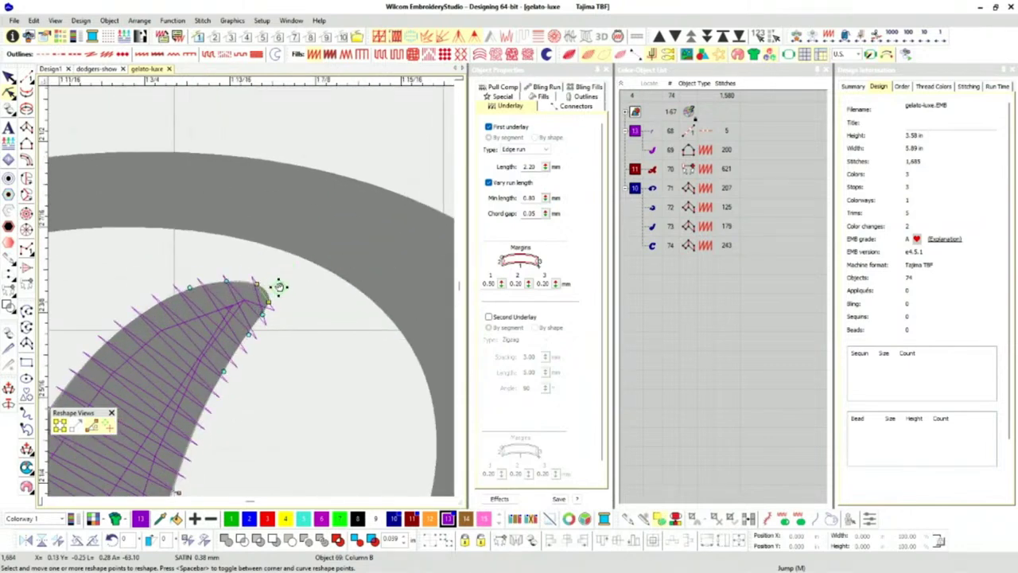
scroll(278, 286, "down", 2)
scroll(249, 295, "down", 2)
scroll(242, 306, "up", 4)
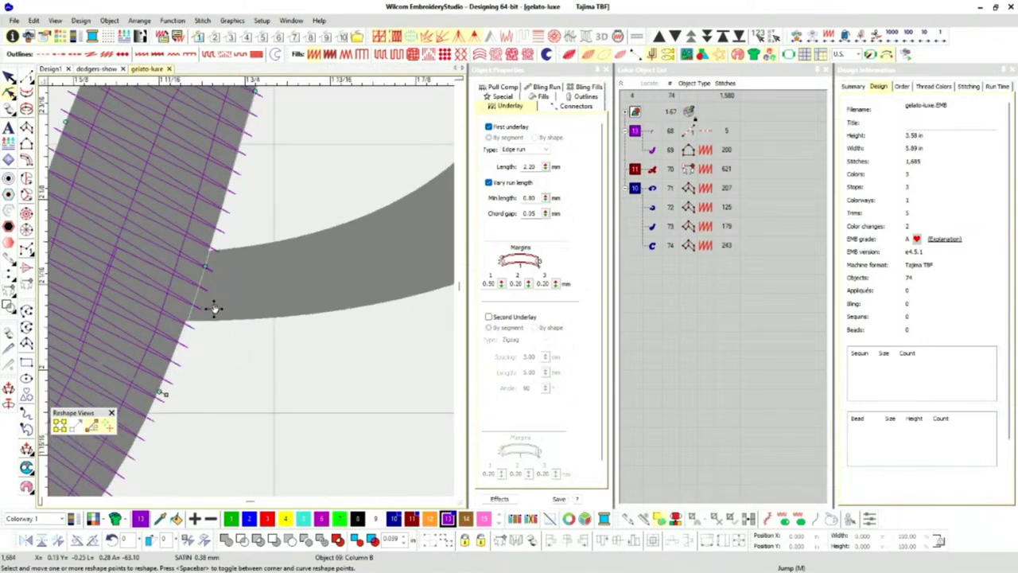
key("Escape")
scroll(252, 296, "down", 3)
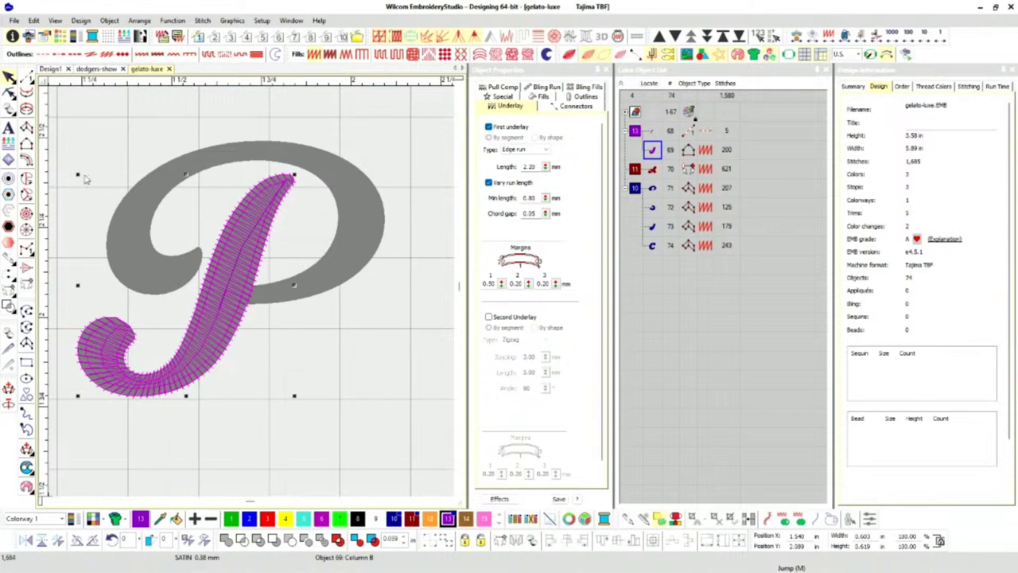
Step: Start a Column B satin at the tip of the bowl's curl and place first-side points along the curl's inner edge
left_click(27, 144)
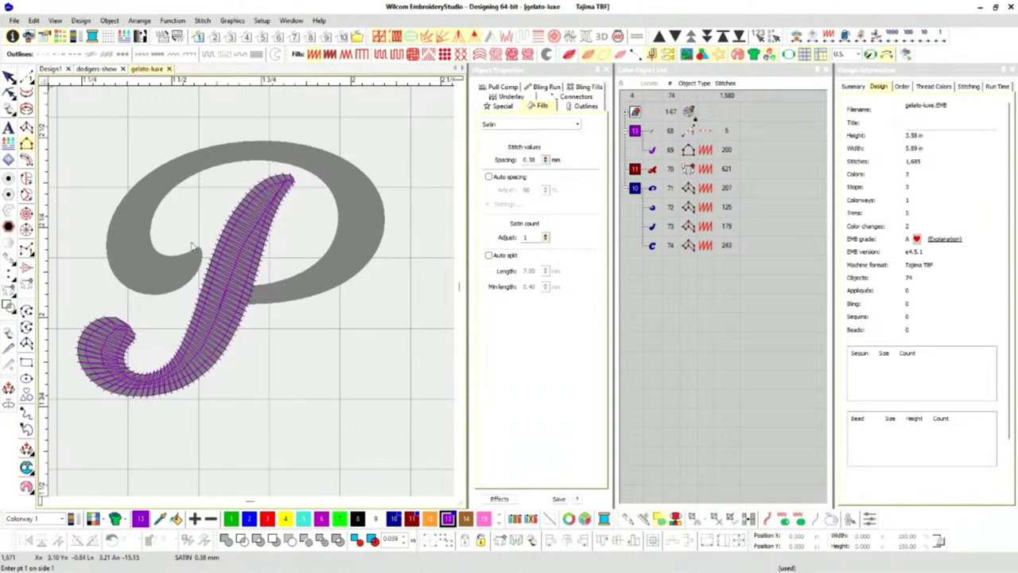
key("t")
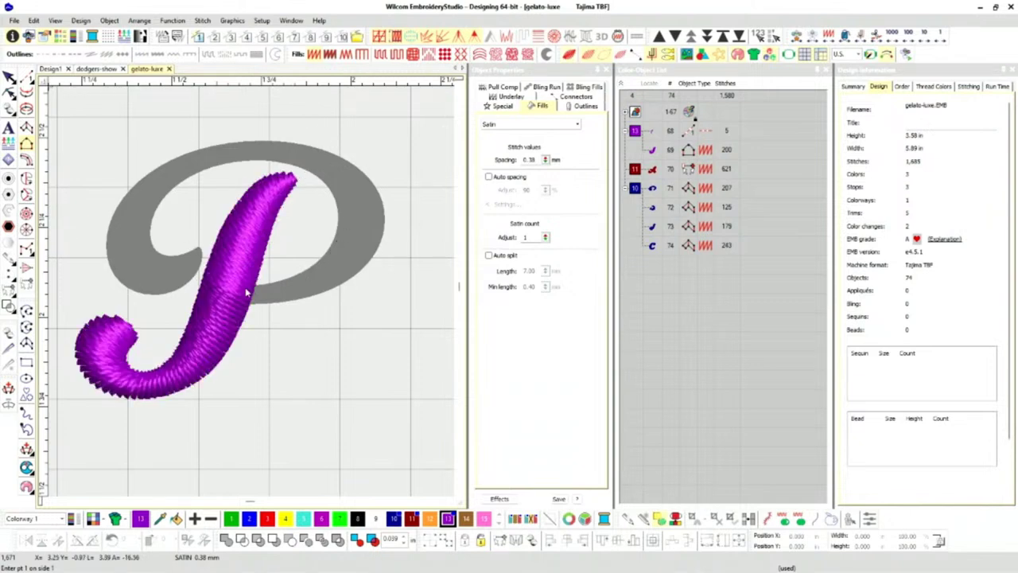
scroll(215, 266, "up", 1)
scroll(253, 297, "down", 2)
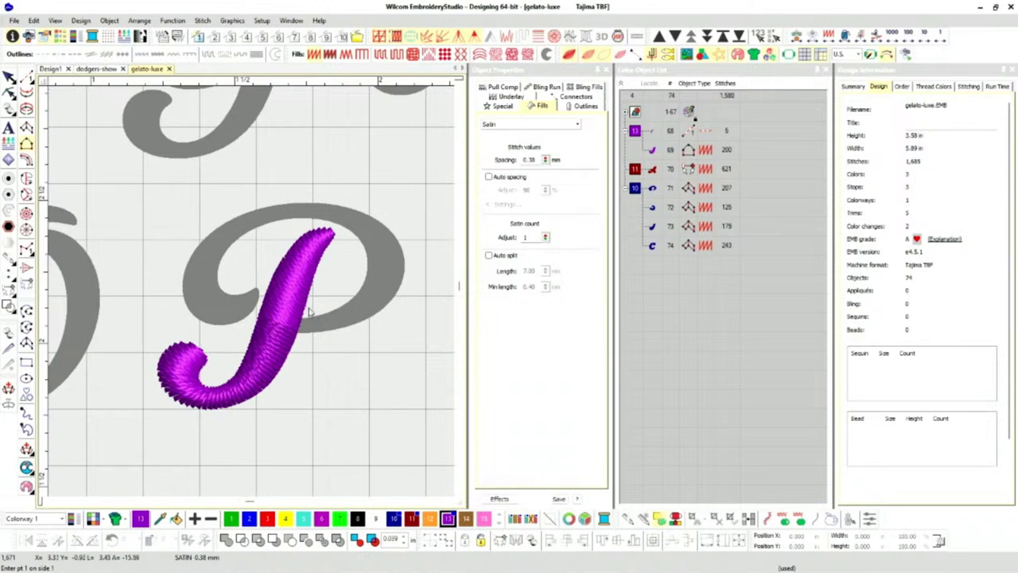
scroll(305, 321, "up", 2)
scroll(253, 294, "down", 1)
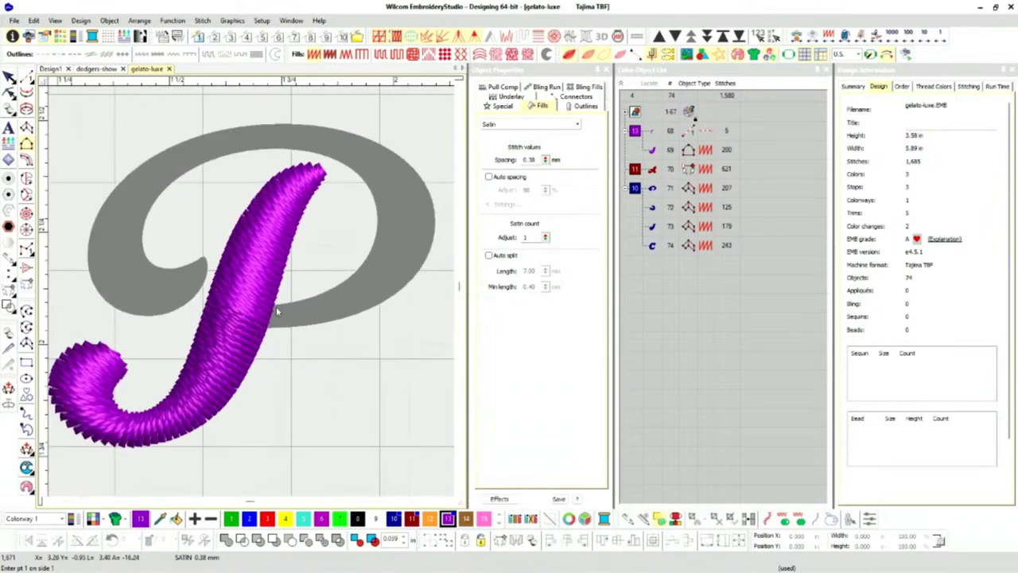
scroll(276, 313, "up", 1)
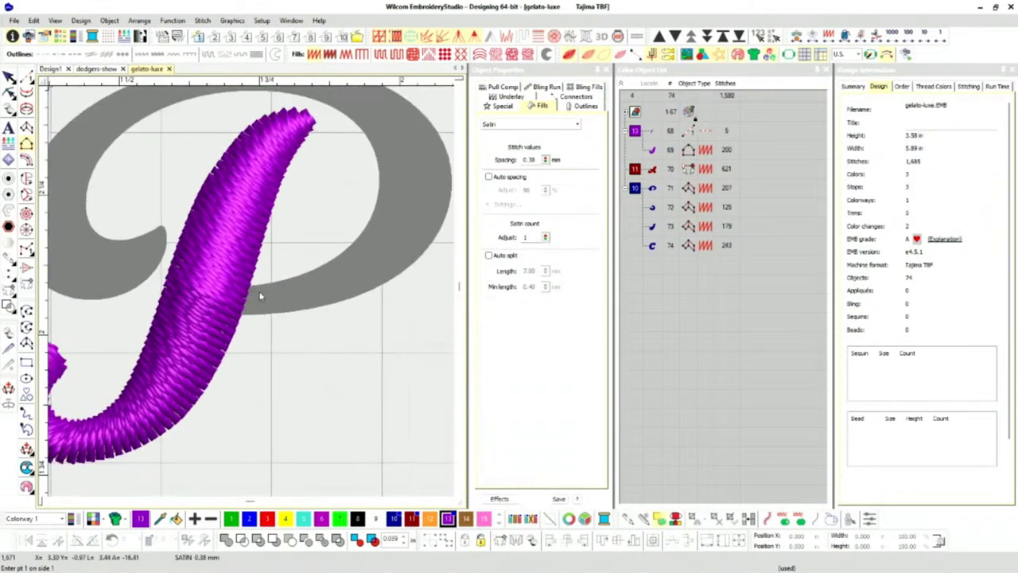
scroll(154, 236, "up", 1)
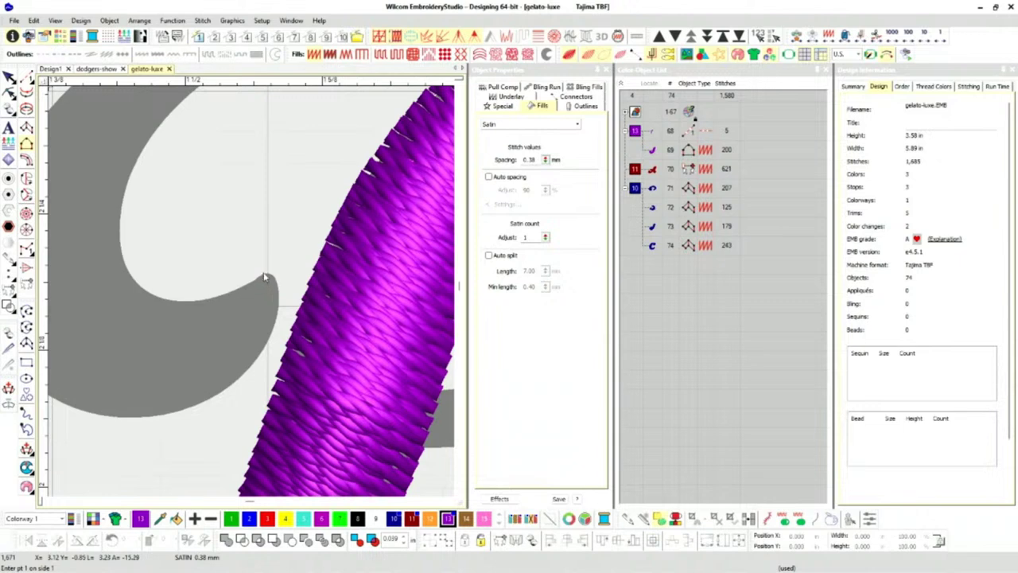
left_click(264, 275)
left_click(244, 287)
left_click(199, 299)
left_click(151, 295)
left_click(122, 254)
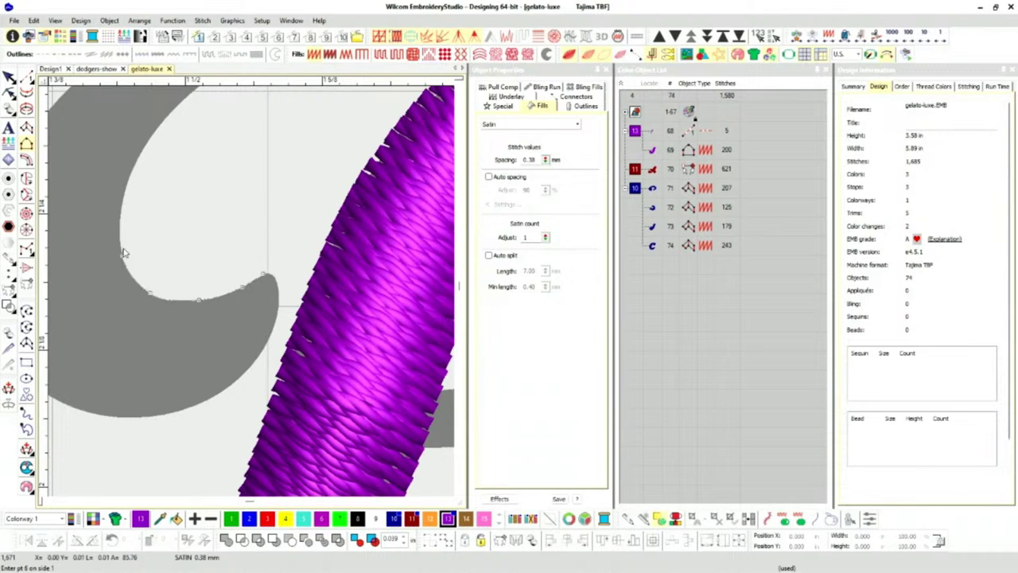
Step: Continue the column's first side up the bowl's inner left edge and across the inner top above the stem
left_click(121, 209)
left_click(145, 149)
scroll(157, 136, "up", 1)
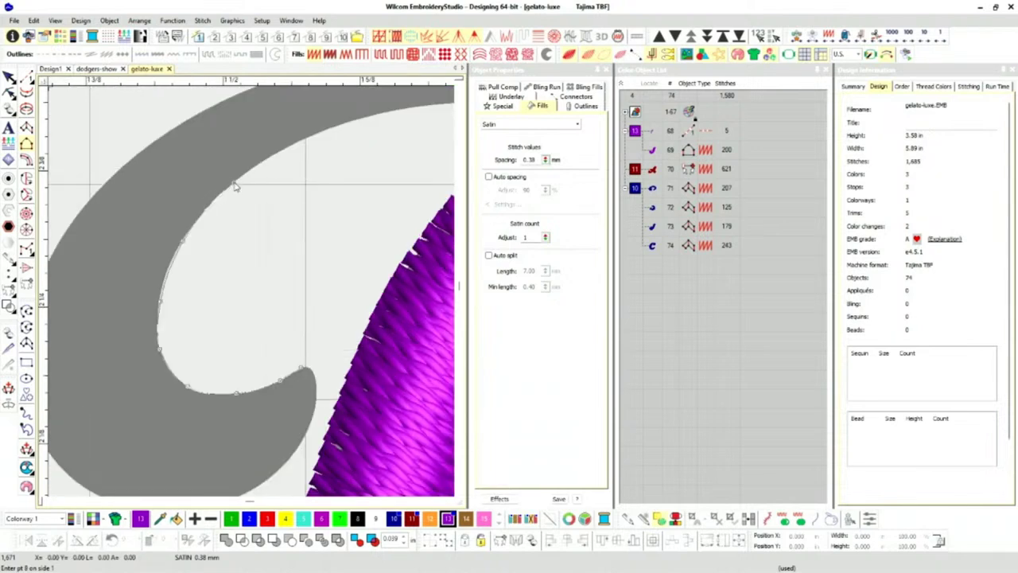
left_click(305, 137)
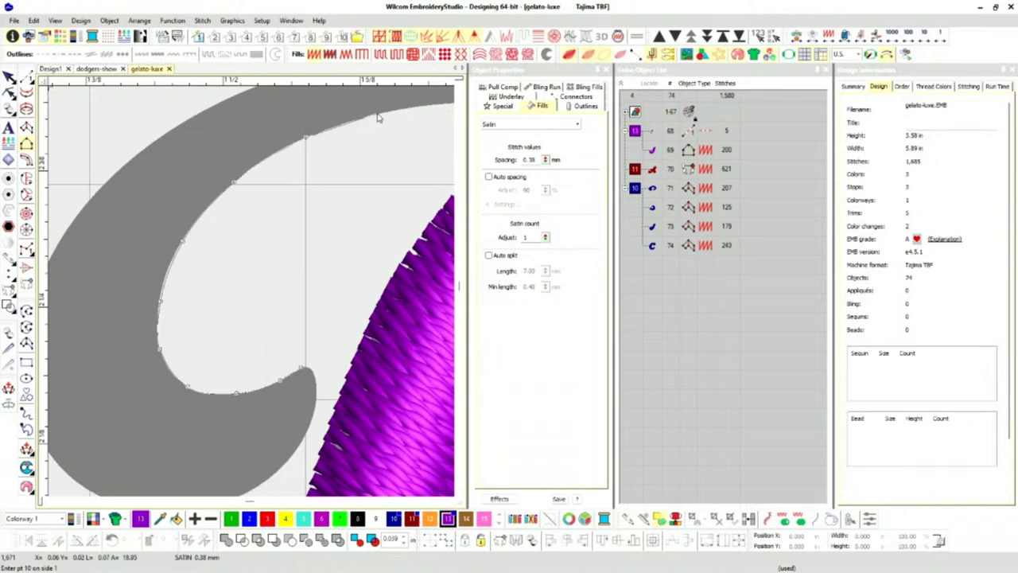
scroll(382, 123, "down", 1)
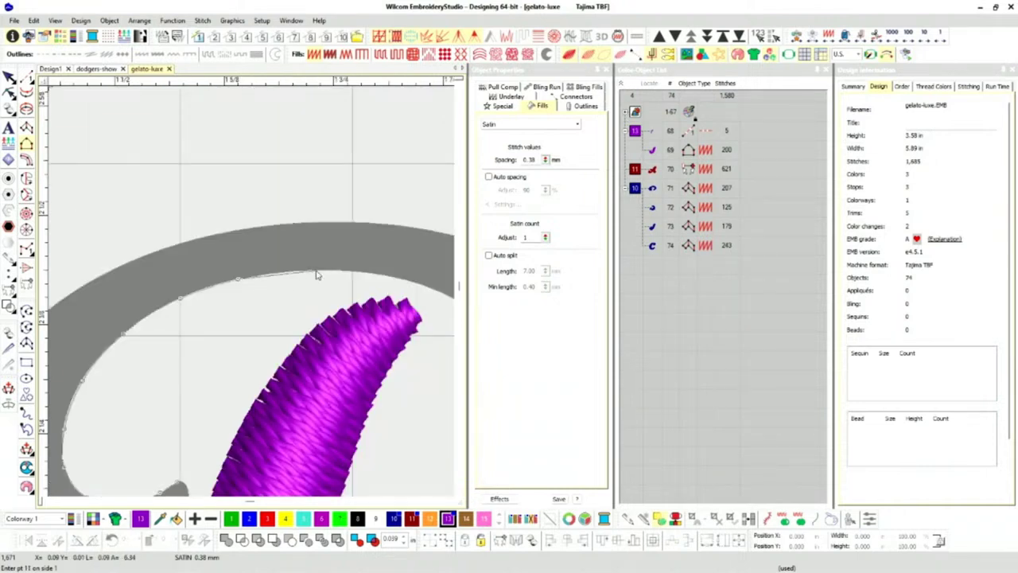
scroll(342, 294, "down", 1)
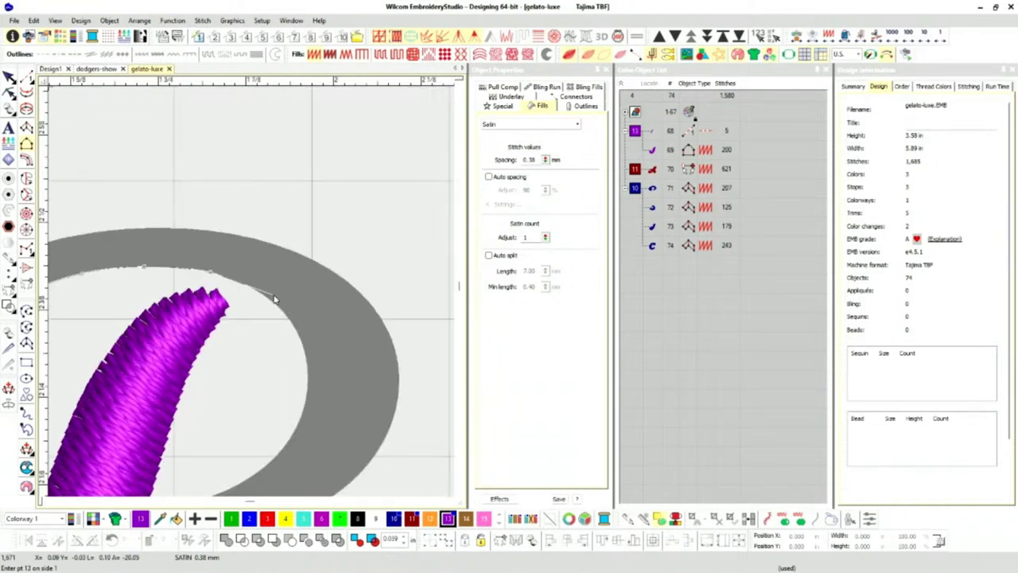
Step: Place first-side points around the bowl's inner right edge and back along the lower inner edge toward the stem
left_click(273, 305)
left_click(305, 351)
left_click(303, 412)
left_click(273, 458)
scroll(274, 458, "down", 2)
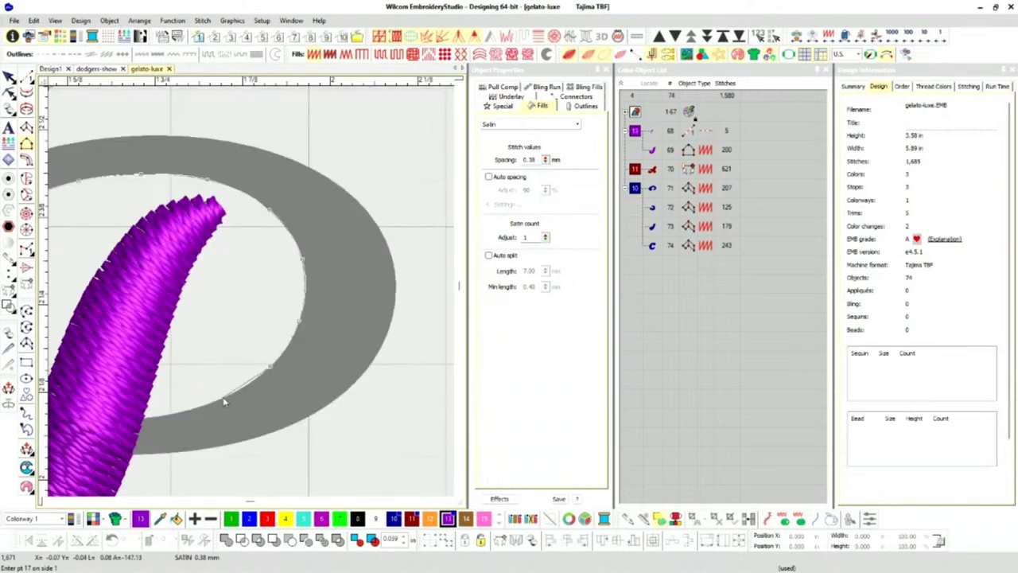
left_click(223, 400)
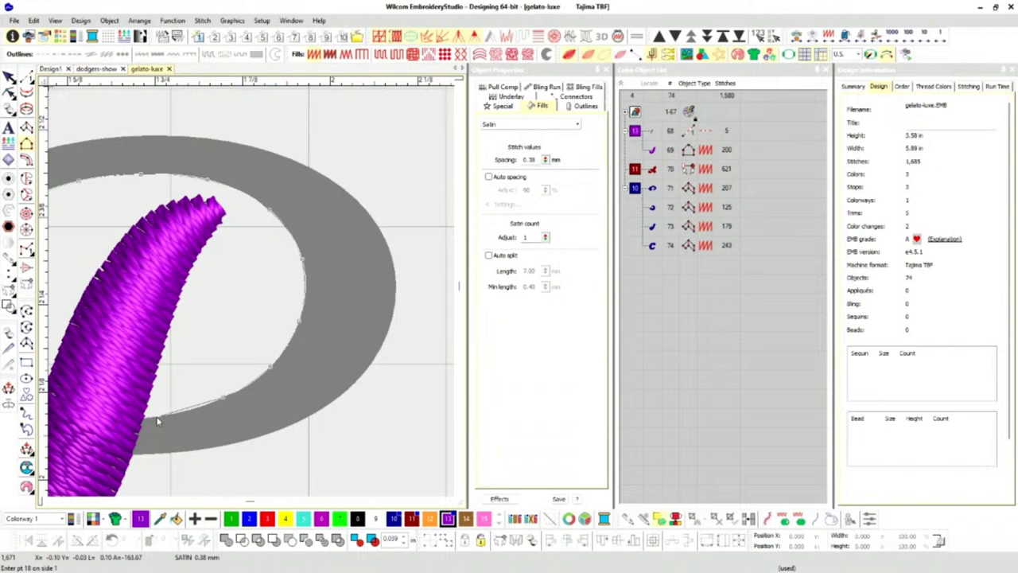
left_click(157, 421)
Step: Switch to the plain stitch view and end the column's first side slightly inside the stem's stitching at the lower join
scroll(157, 422, "up", 3)
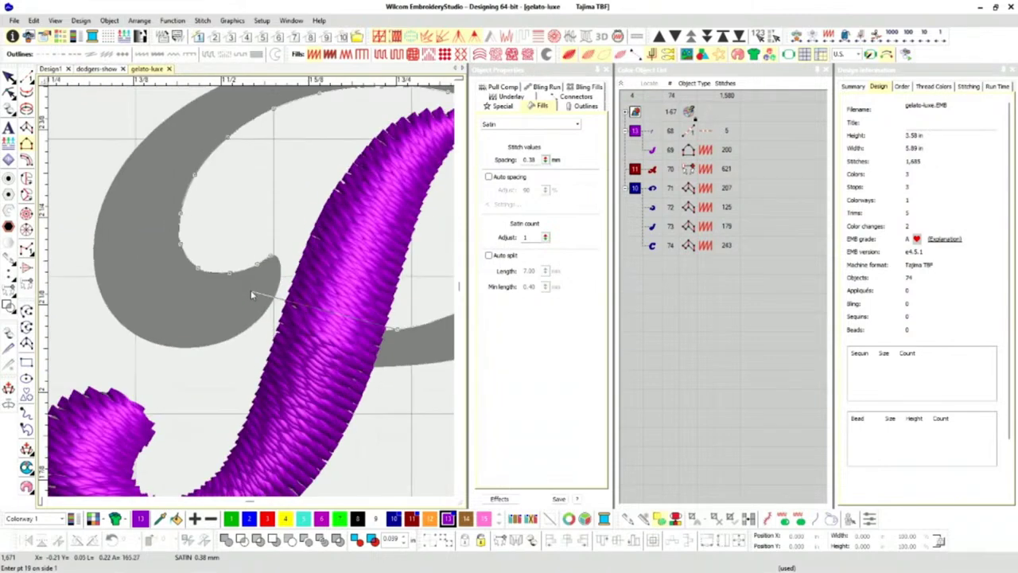
scroll(284, 246, "down", 3)
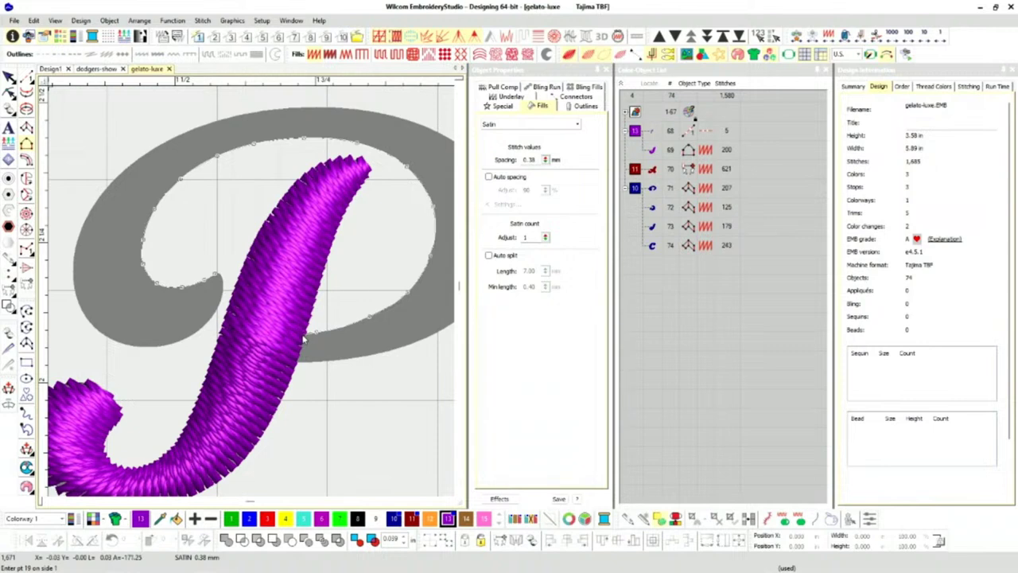
key("t")
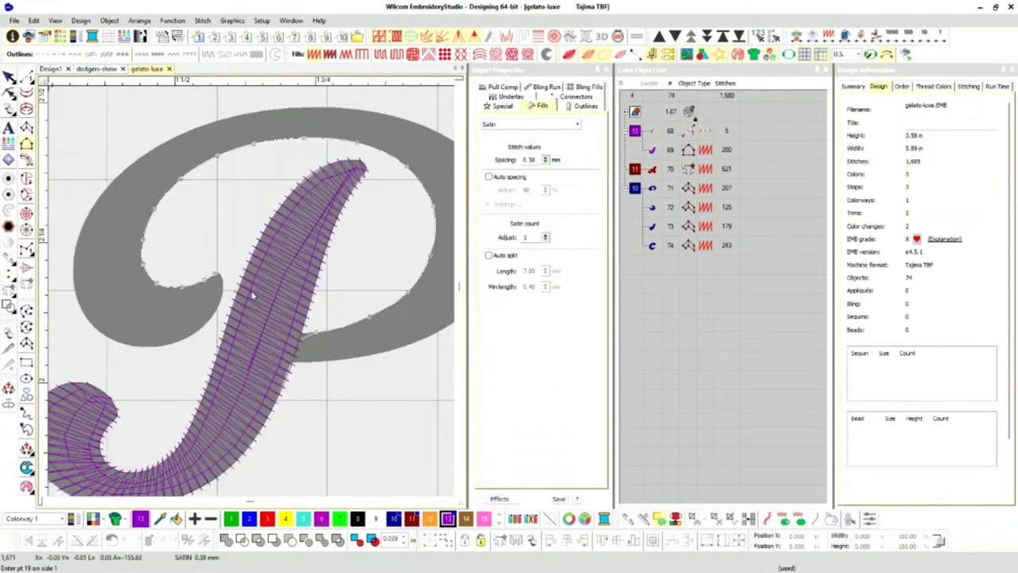
scroll(251, 282, "up", 4)
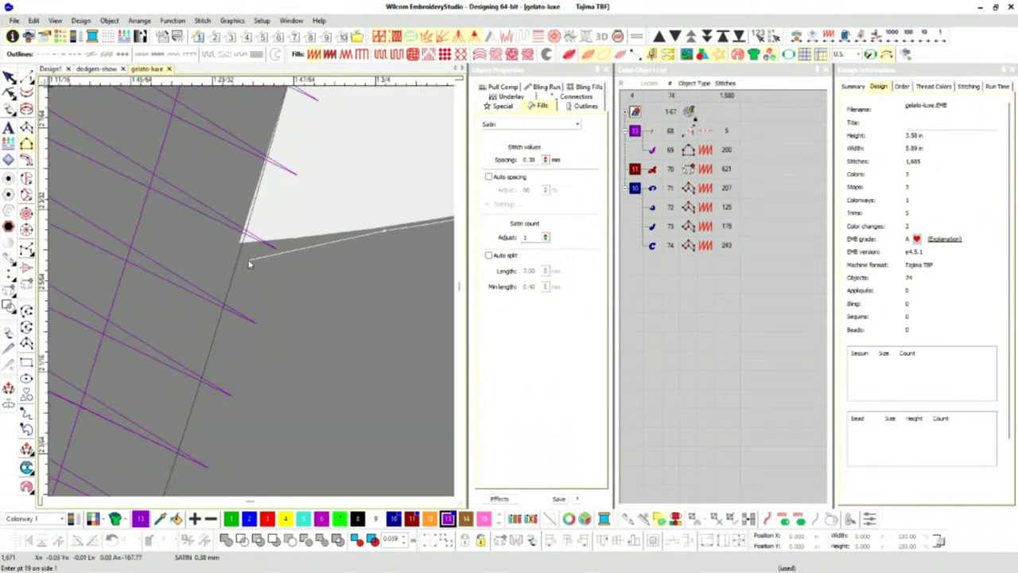
scroll(250, 286, "down", 2)
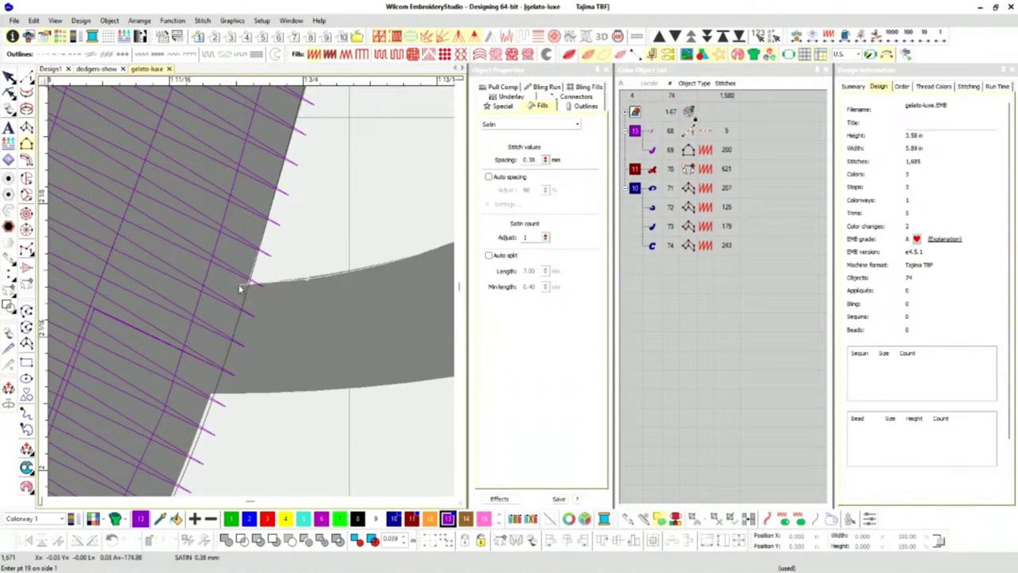
left_click(233, 288)
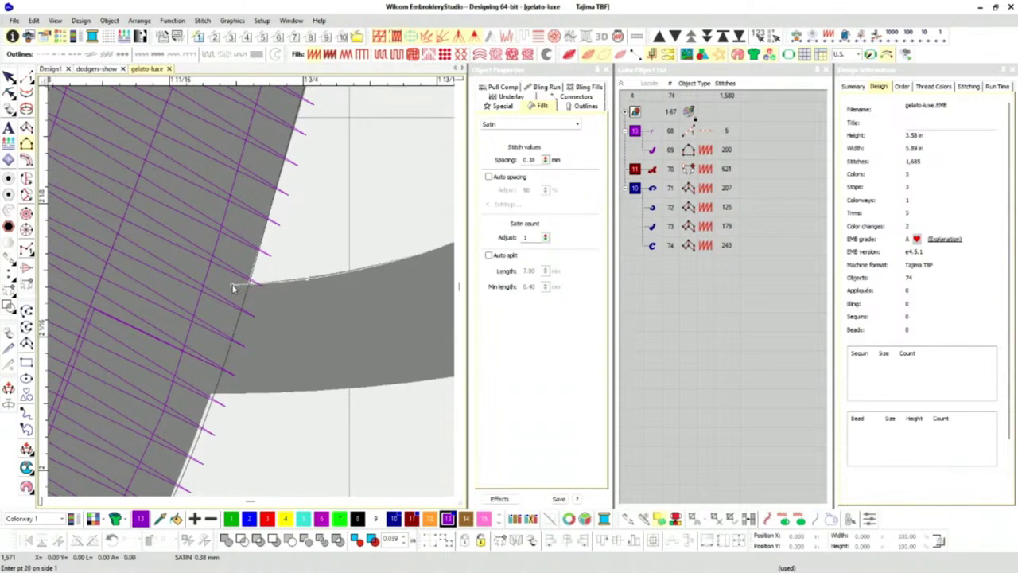
key("Return")
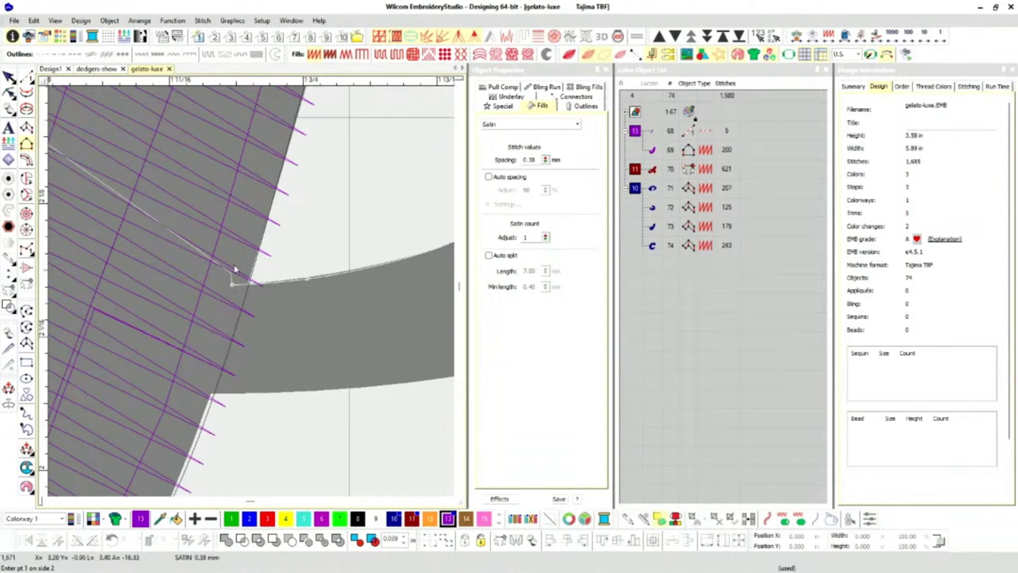
Step: Begin the column's second side at the curl tip, opposite the first-side start, and place points down its outer edge
scroll(233, 288, "down", 4)
scroll(276, 309, "up", 5)
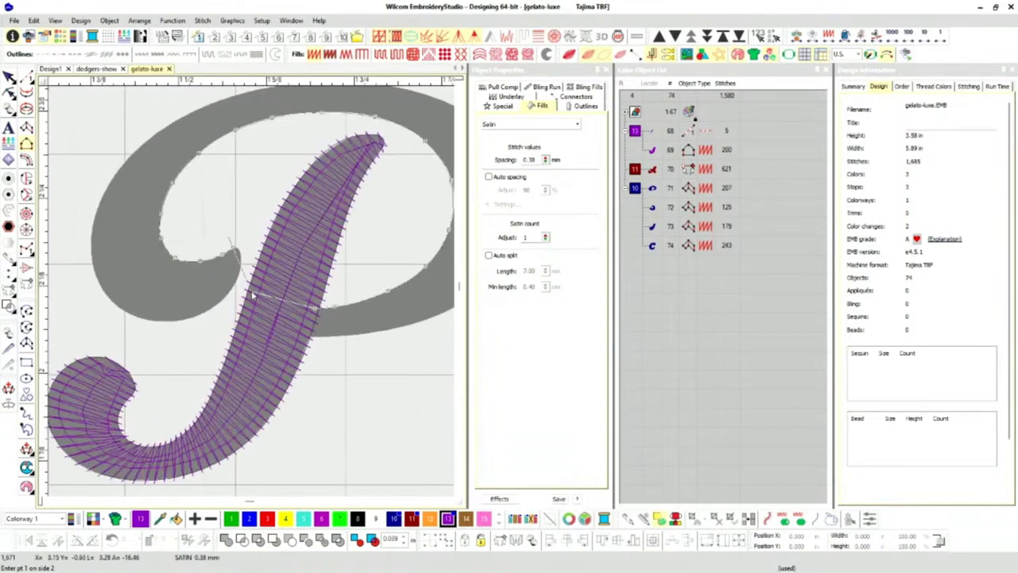
scroll(252, 296, "down", 3)
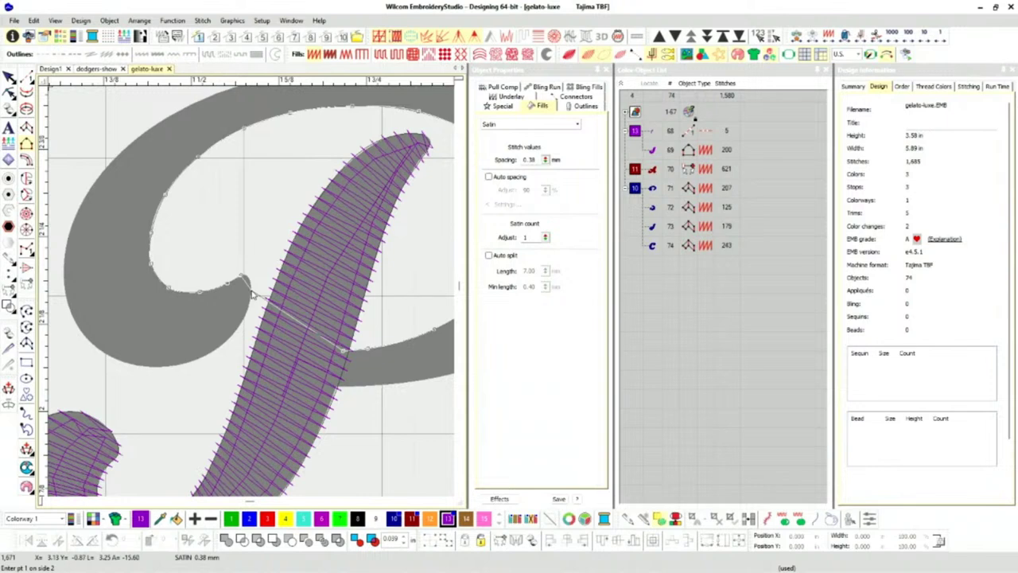
scroll(251, 291, "up", 4)
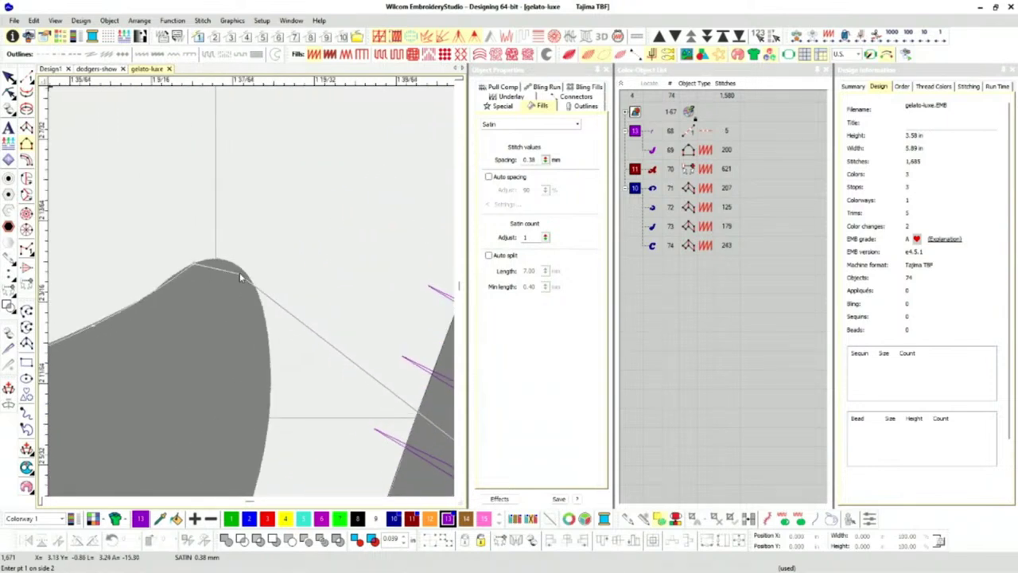
left_click(243, 269)
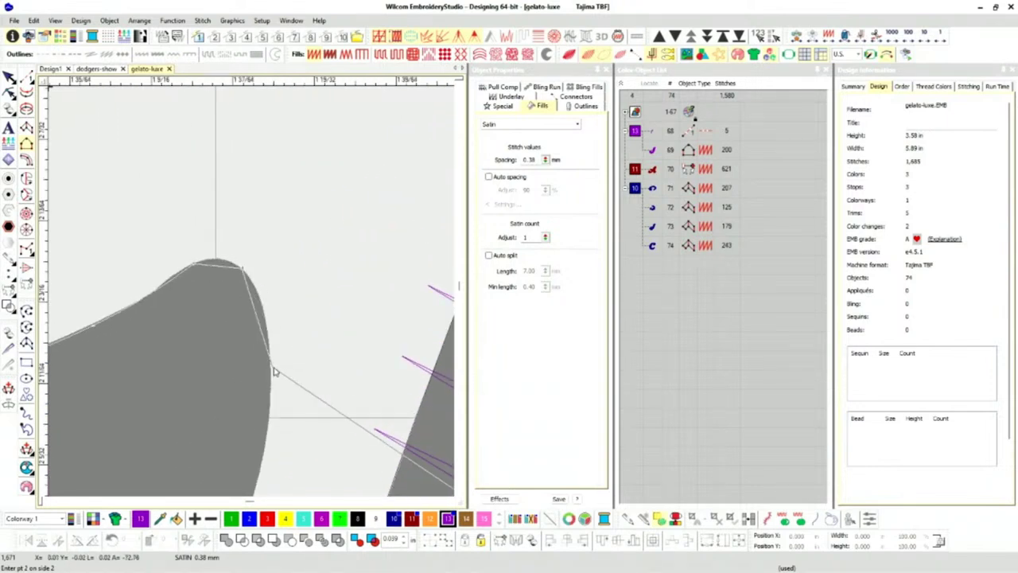
left_click(268, 368)
left_click(237, 439)
scroll(253, 293, "down", 4)
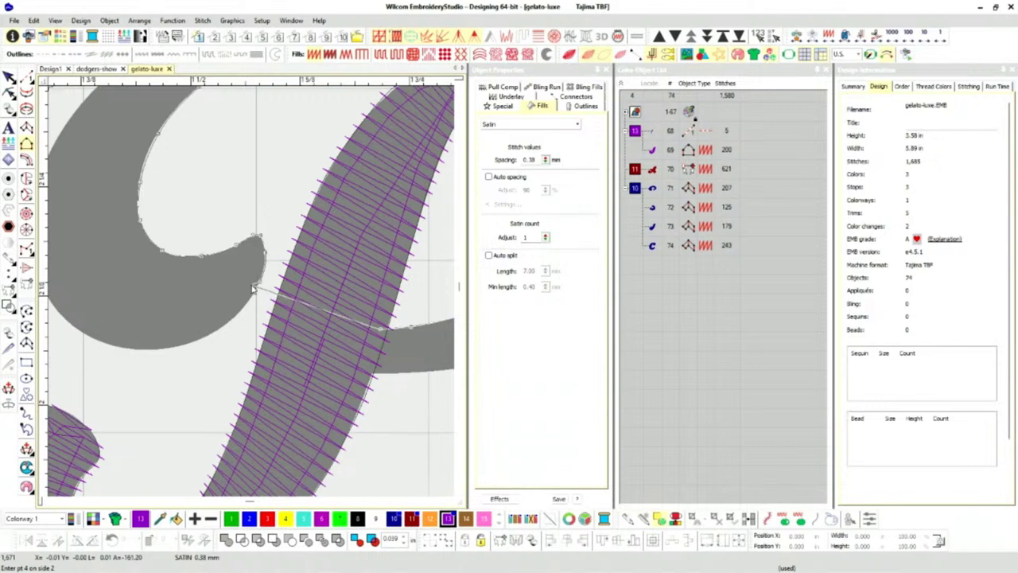
Step: Continue the second side along the underside of the curl and around to the bowl's lower left outer edge
scroll(253, 291, "up", 2)
left_click(253, 292)
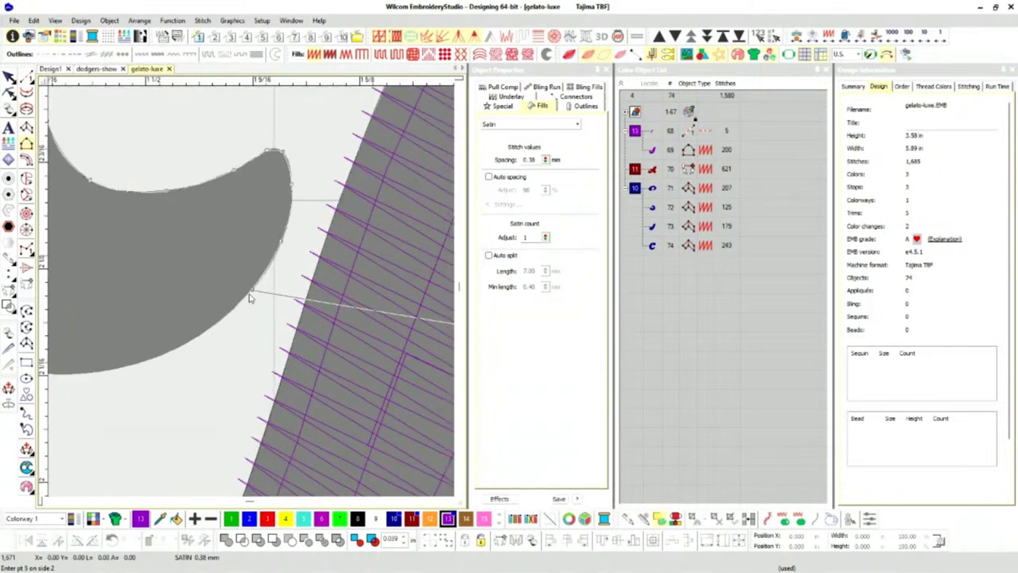
left_click(165, 356)
scroll(159, 336, "up", 2)
left_click(159, 337)
scroll(100, 300, "up", 1)
left_click(206, 299)
left_click(128, 210)
scroll(159, 202, "up", 1)
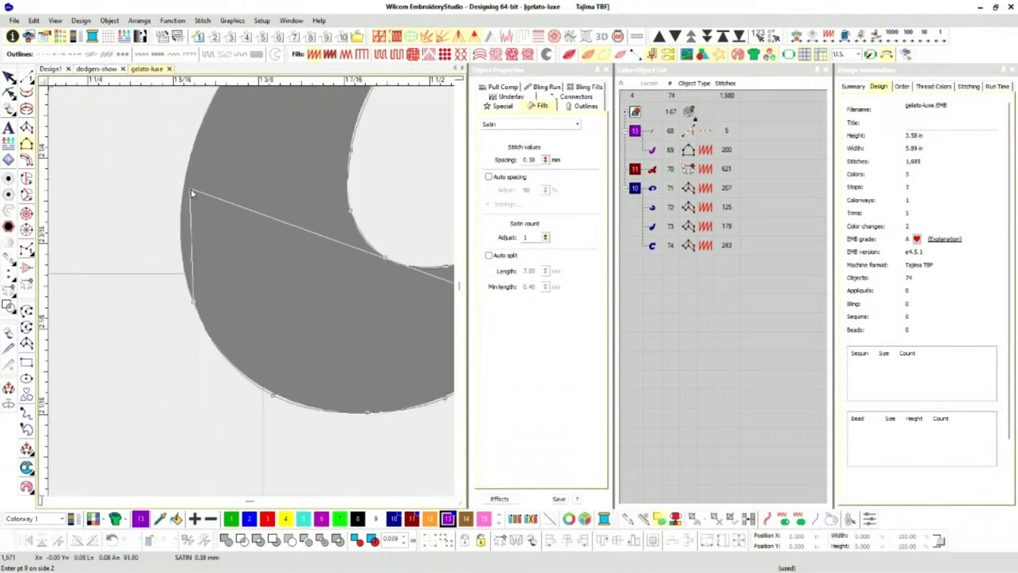
Step: Trace the second side up the bowl's outer left edge and across its outer top with spaced curve points
left_click(186, 182)
scroll(186, 182, "up", 2)
left_click(251, 144)
scroll(276, 242, "down", 1)
left_click(276, 235)
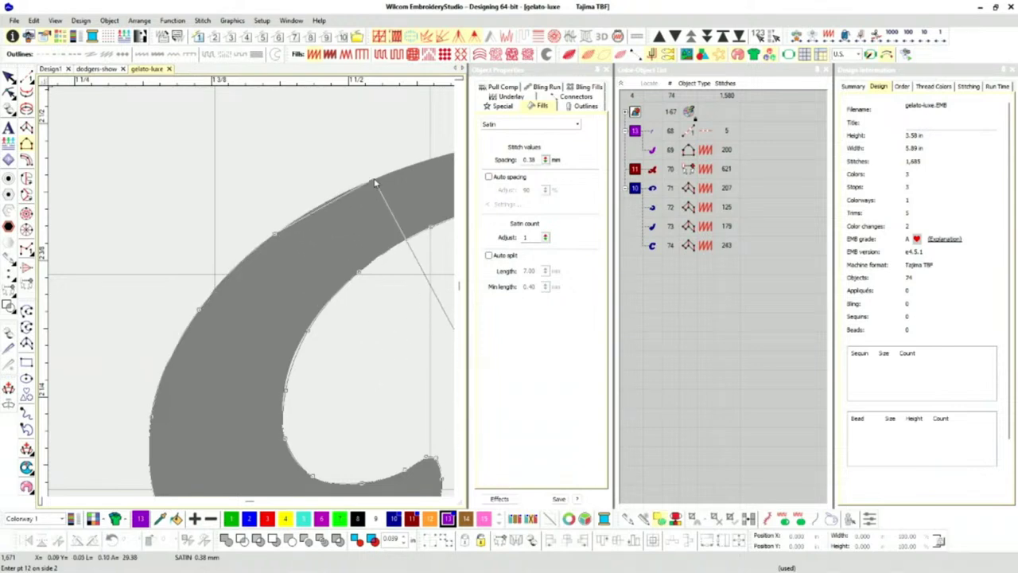
left_click(371, 182)
left_click(251, 296)
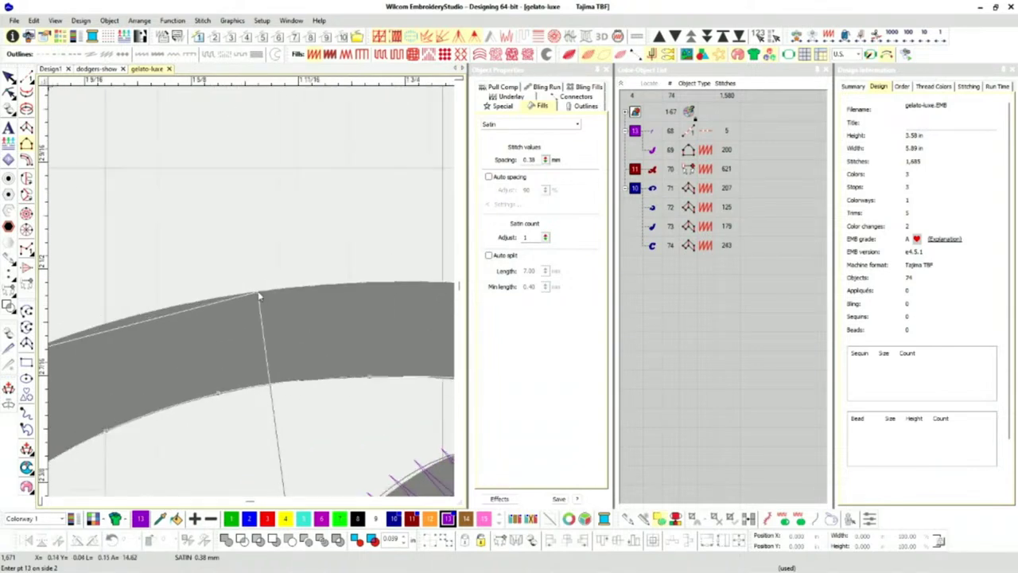
scroll(374, 294, "up", 1)
left_click(354, 284)
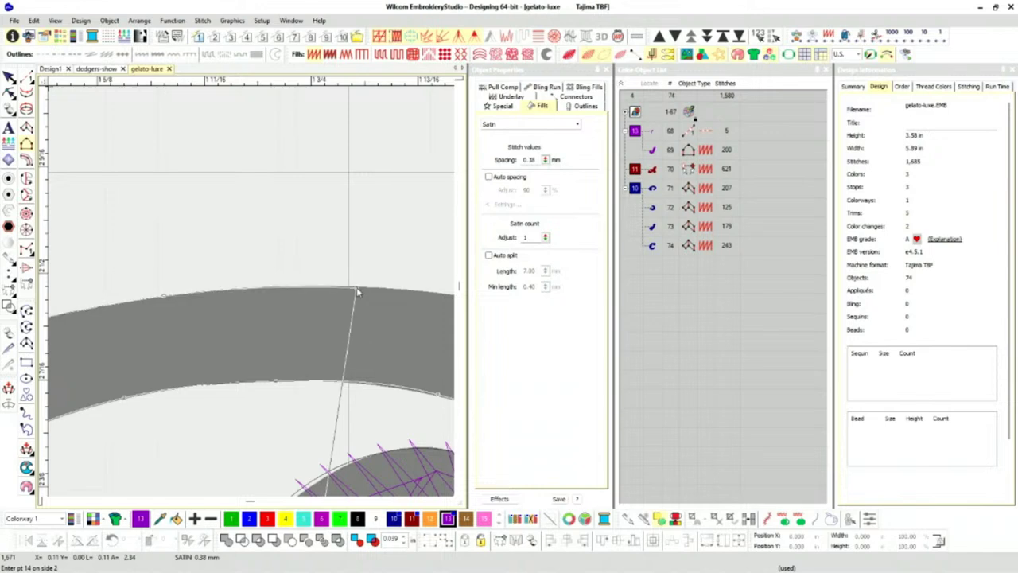
Step: Place second-side points around the bowl's outer right edge and down to its lower right curve
scroll(358, 294, "down", 2)
scroll(418, 325, "down", 1)
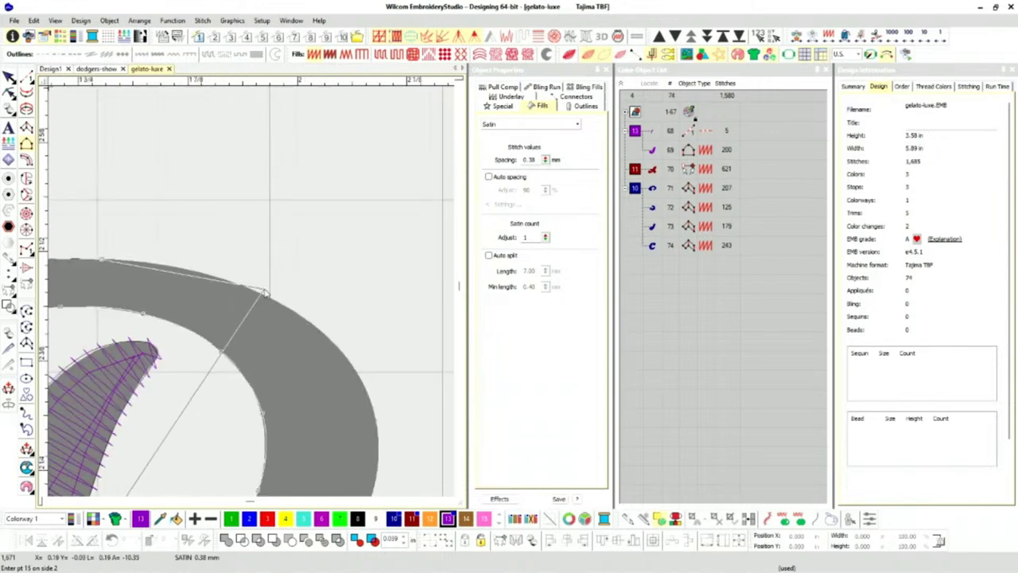
left_click(267, 296)
left_click(361, 380)
left_click(311, 402)
left_click(211, 425)
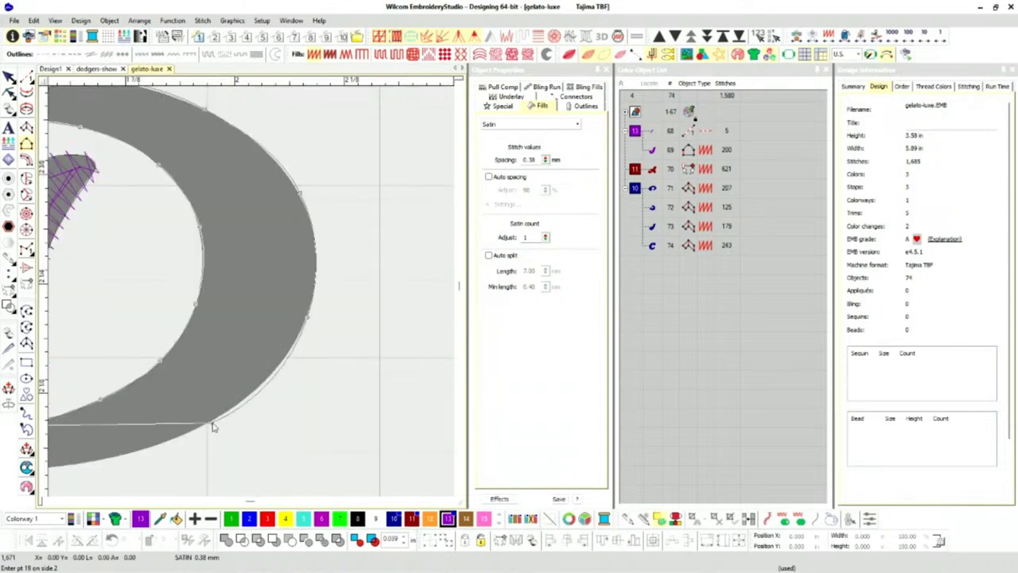
Step: Finish the bowl's second side along its lower edge, tuck the end into the stem, generate the column and preview it in TrueView
left_click(137, 378)
key("z")
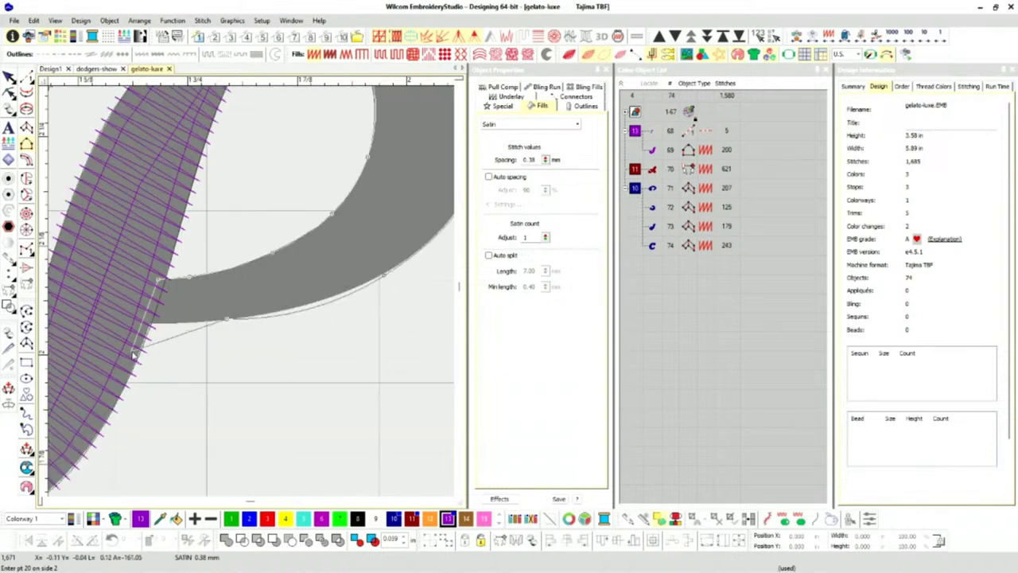
key("z")
key("shift+z")
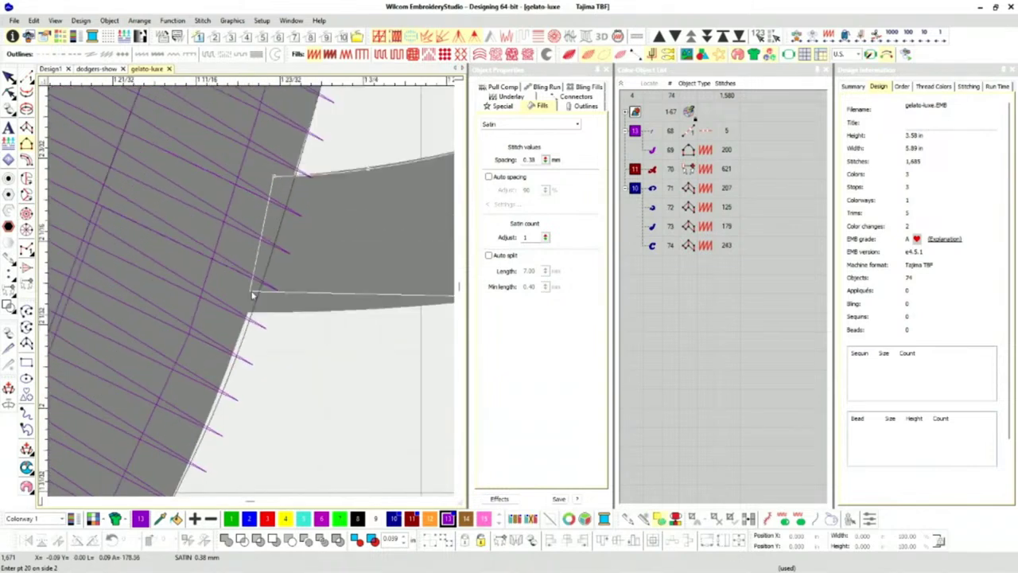
left_click(333, 309)
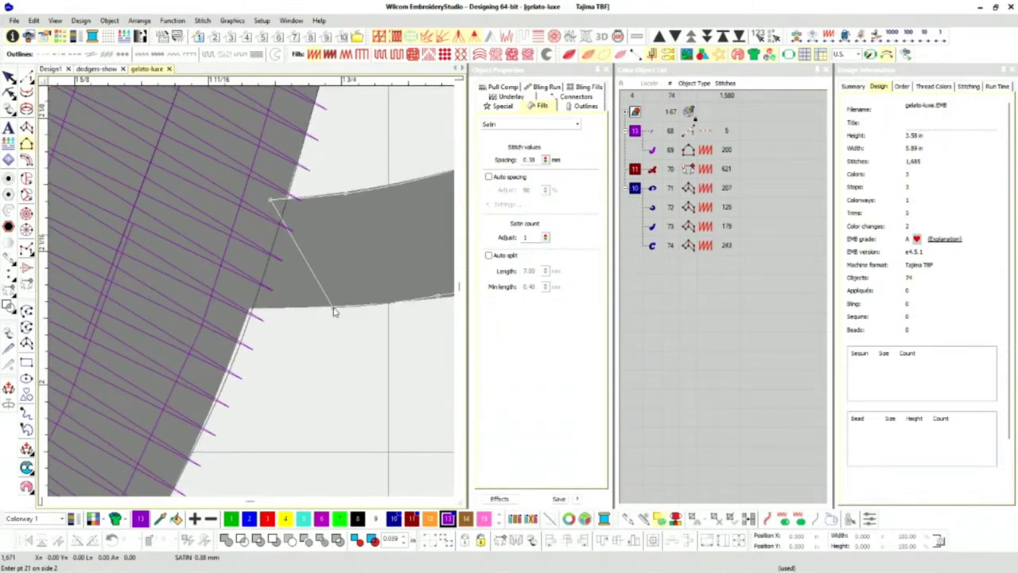
left_click(236, 311)
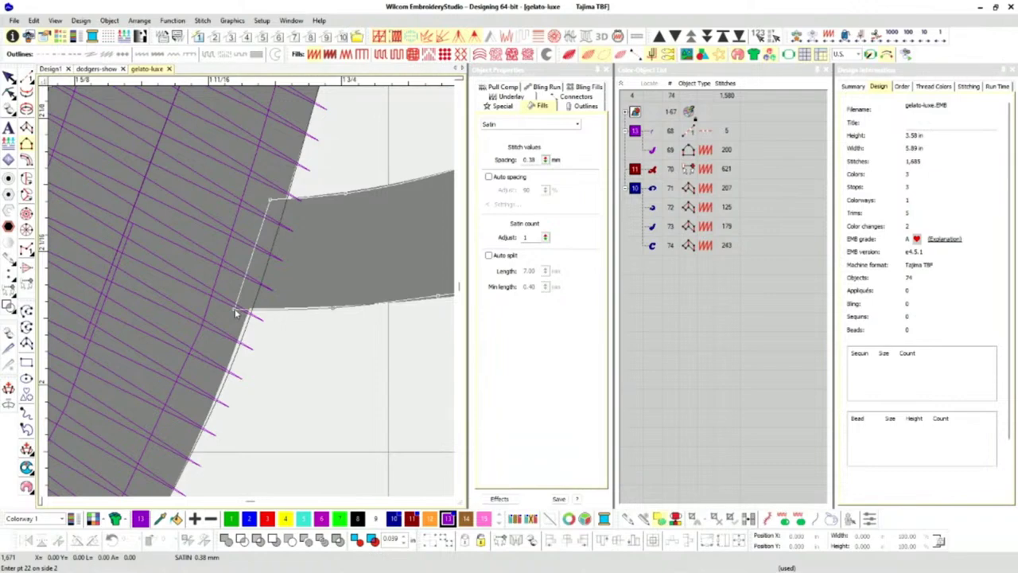
key("Return")
key("t")
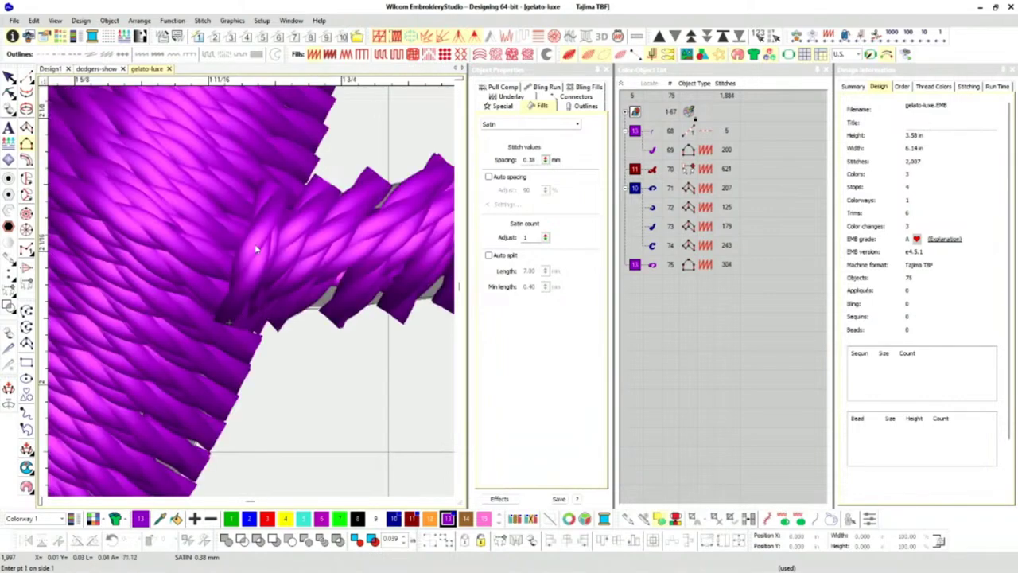
scroll(235, 315, "down", 5)
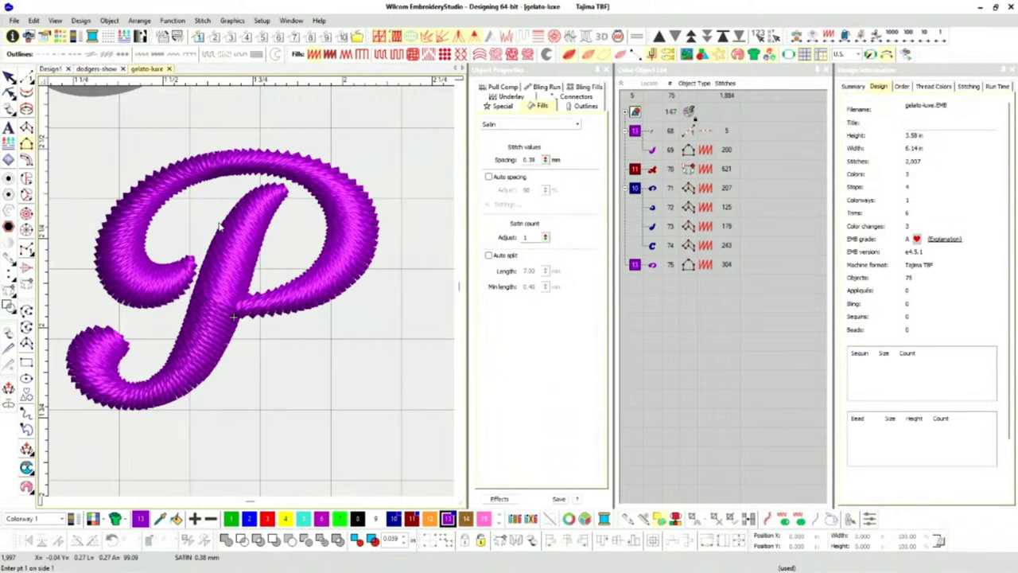
key("Escape")
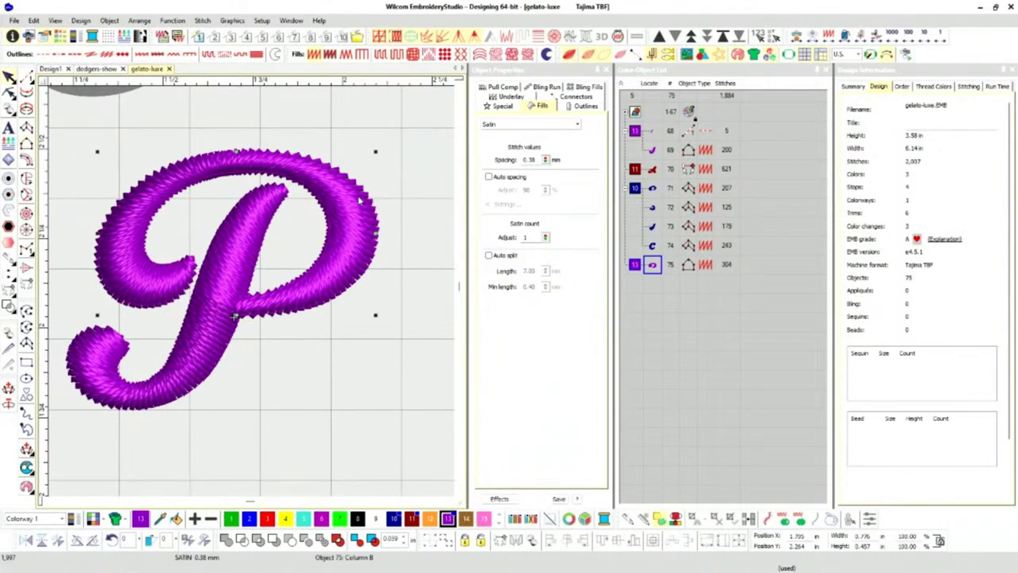
Step: Add stitch angles around the bowl: 90° across its top, horizontal across both sides, and others following the curves and curl
key("g")
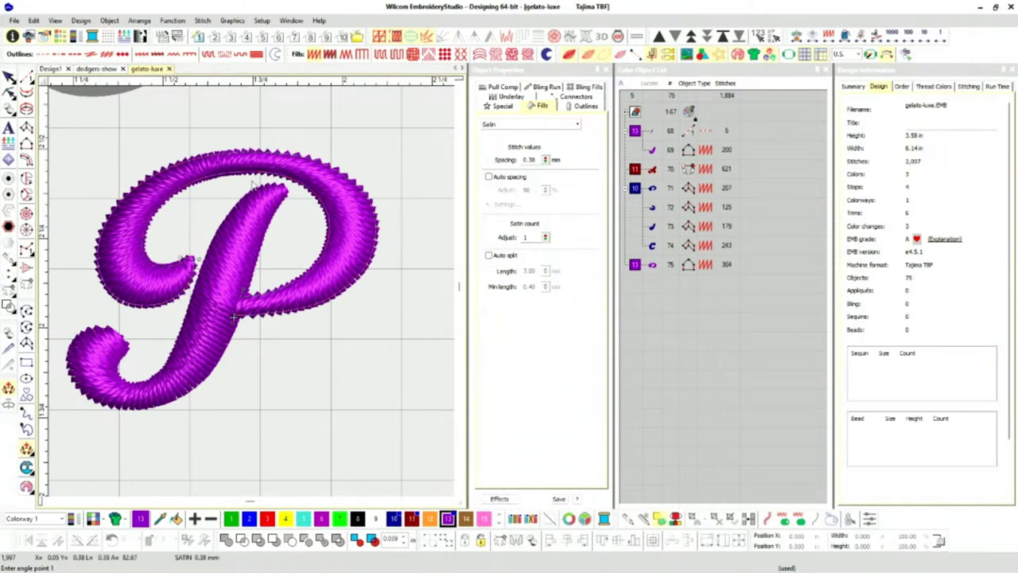
scroll(262, 124, "up", 2)
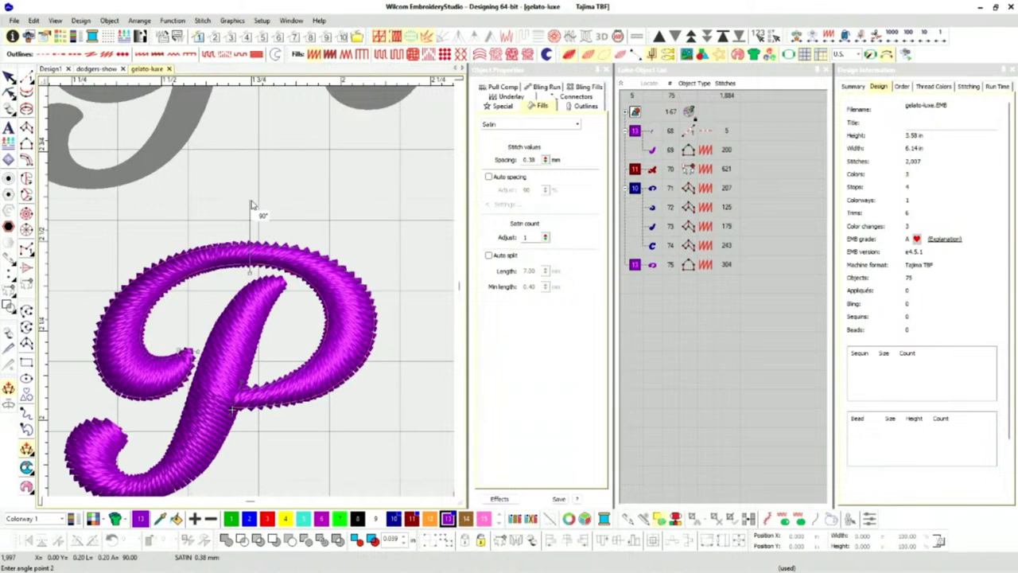
left_click(153, 324)
key("c")
left_click(149, 327)
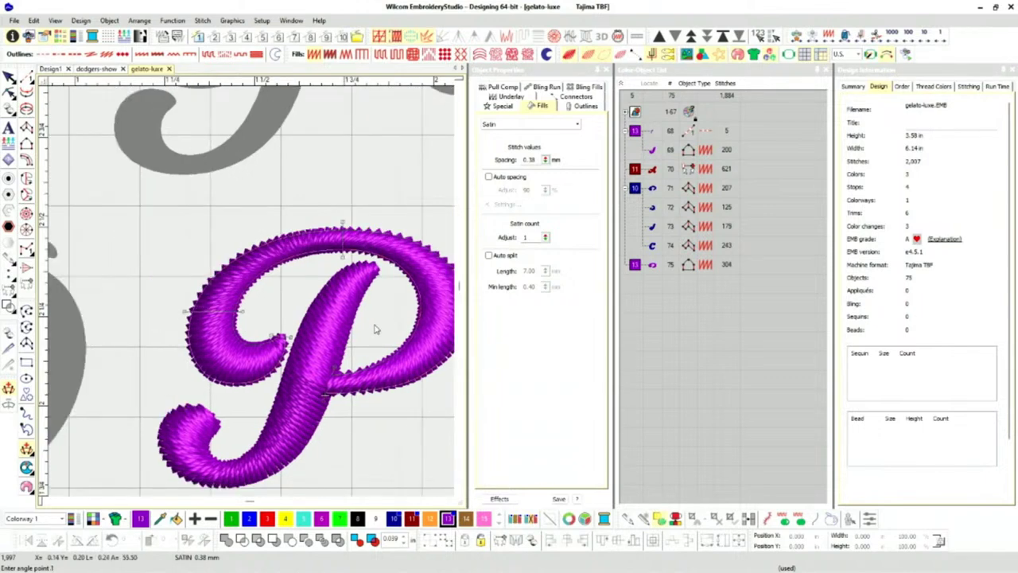
left_click(391, 318)
key("c")
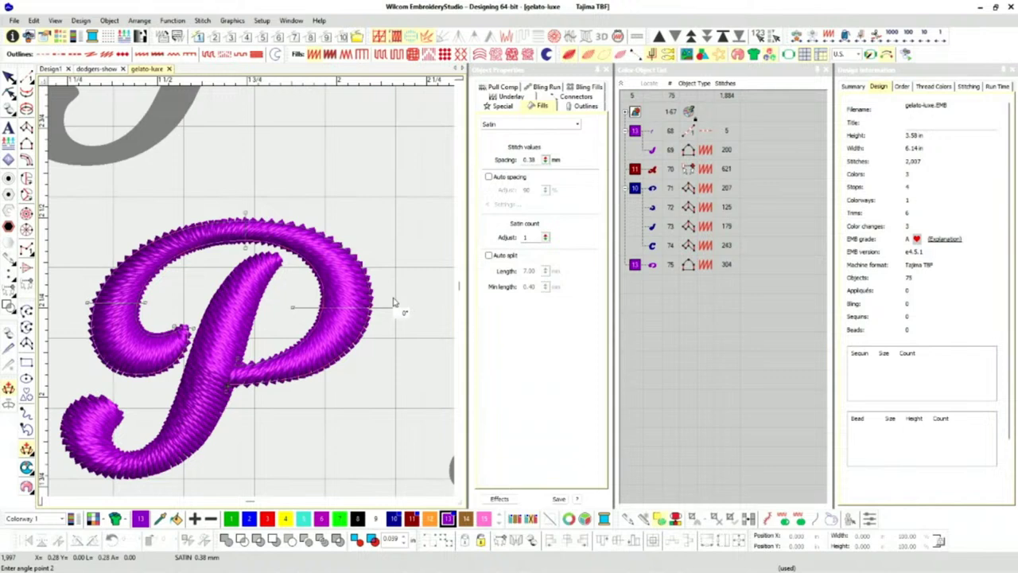
left_click(392, 302)
left_click(254, 401)
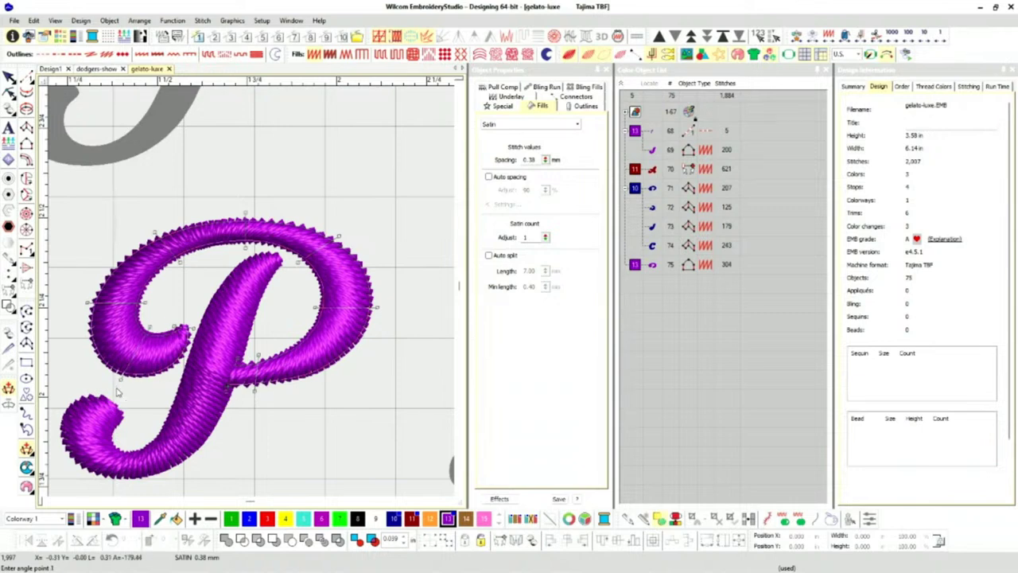
key("h")
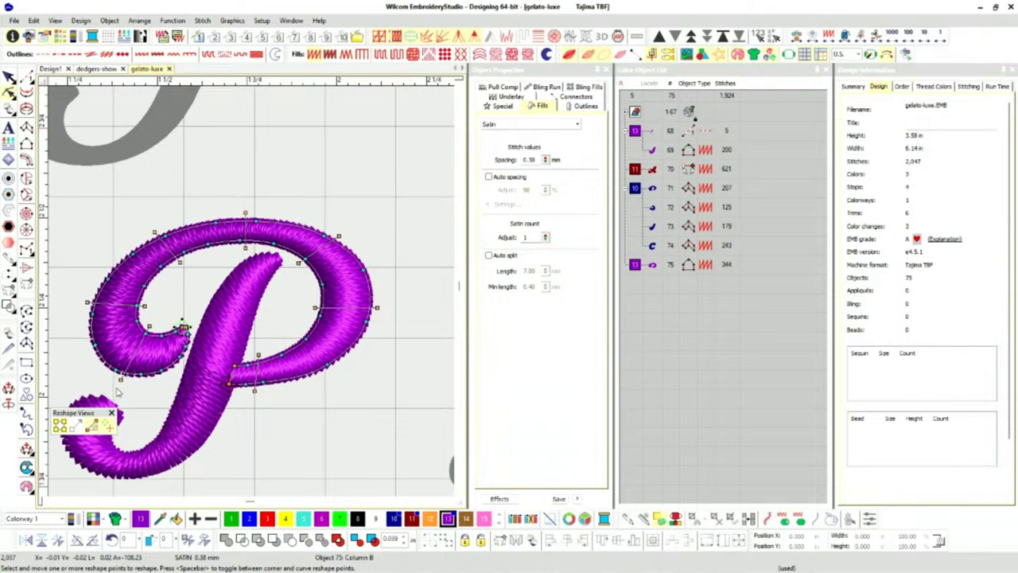
Step: Resequence the bowl column directly after the stem in the purple color block, and check the run, stem and bowl in stitching order
left_click(9, 76)
left_click(229, 145)
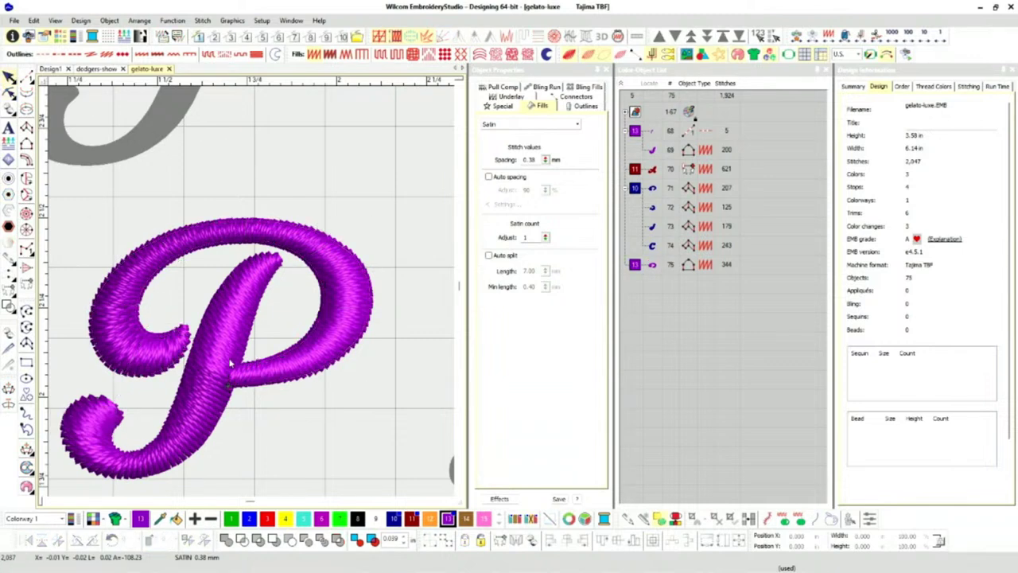
left_click_drag(654, 268, 654, 167)
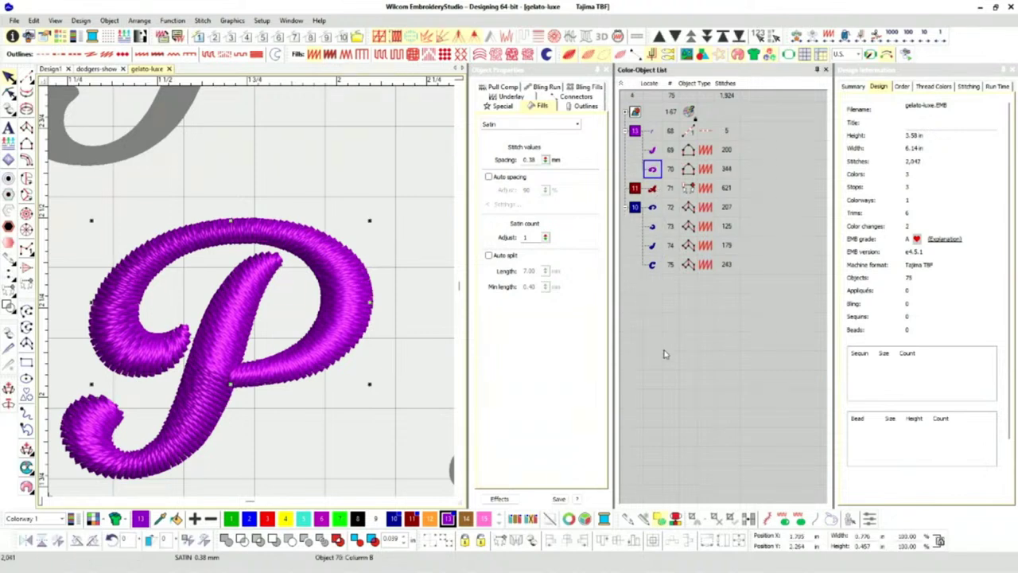
left_click(652, 131)
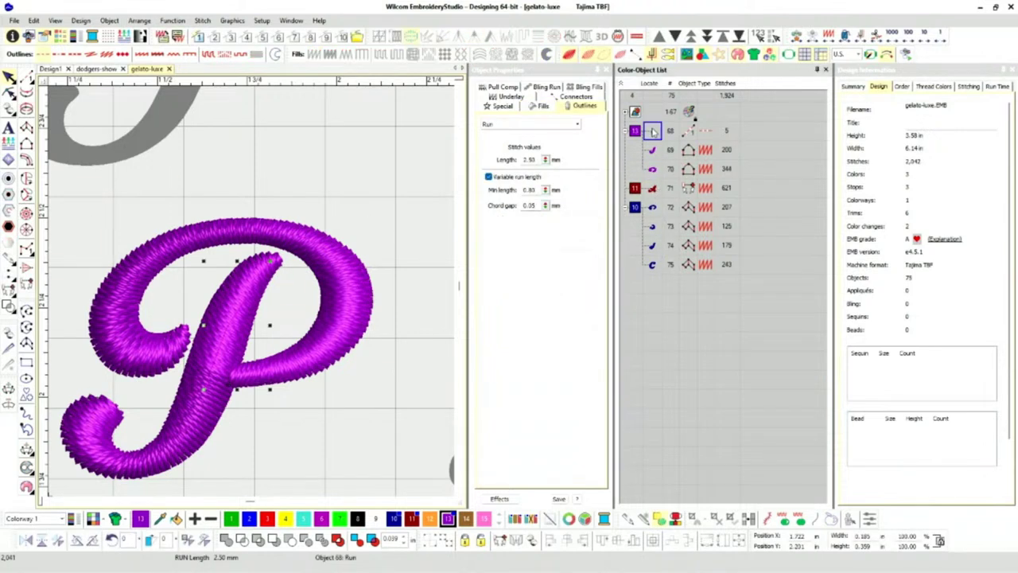
key("t")
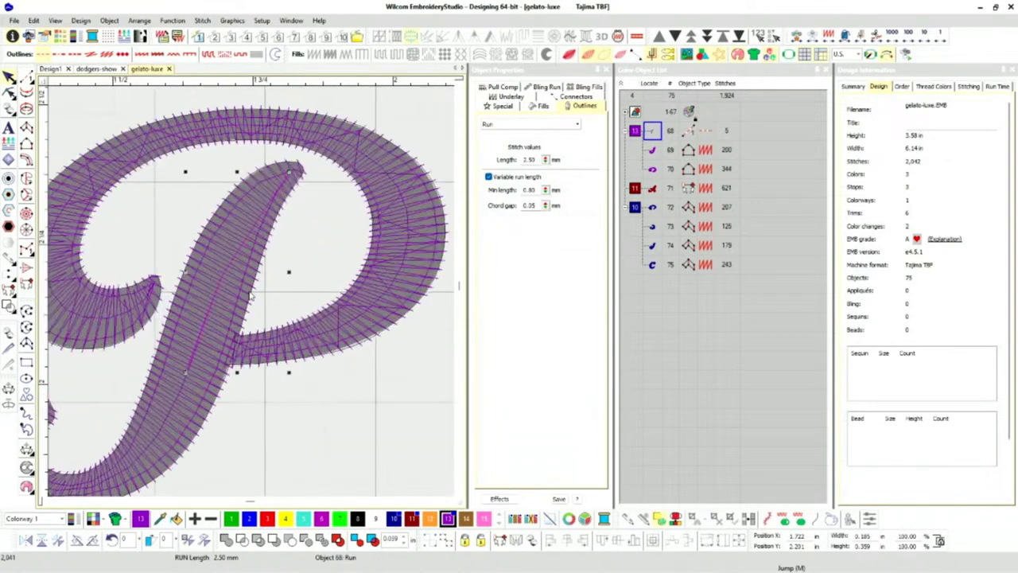
scroll(239, 318, "up", 2)
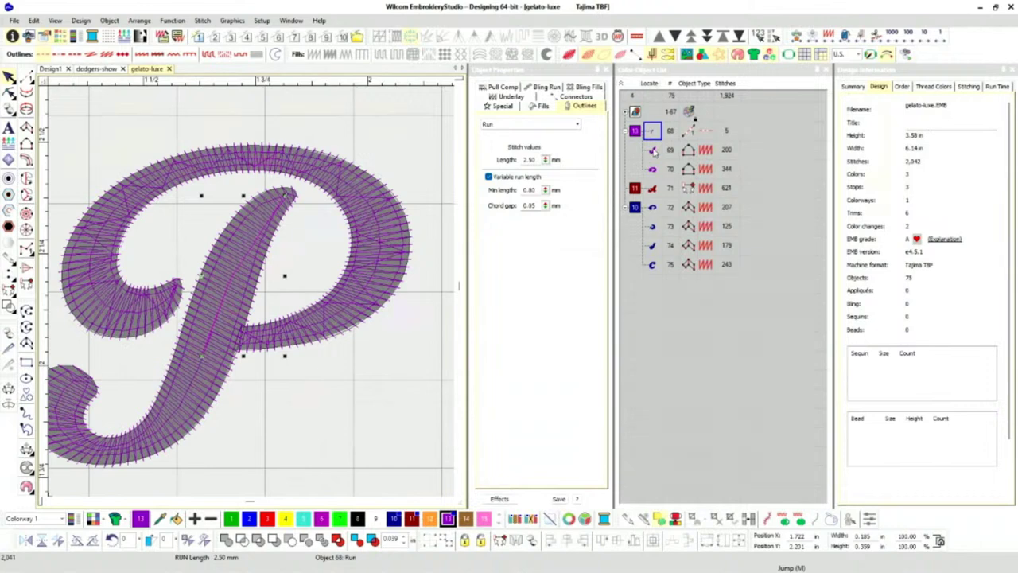
left_click(652, 150)
scroll(140, 368, "down", 1)
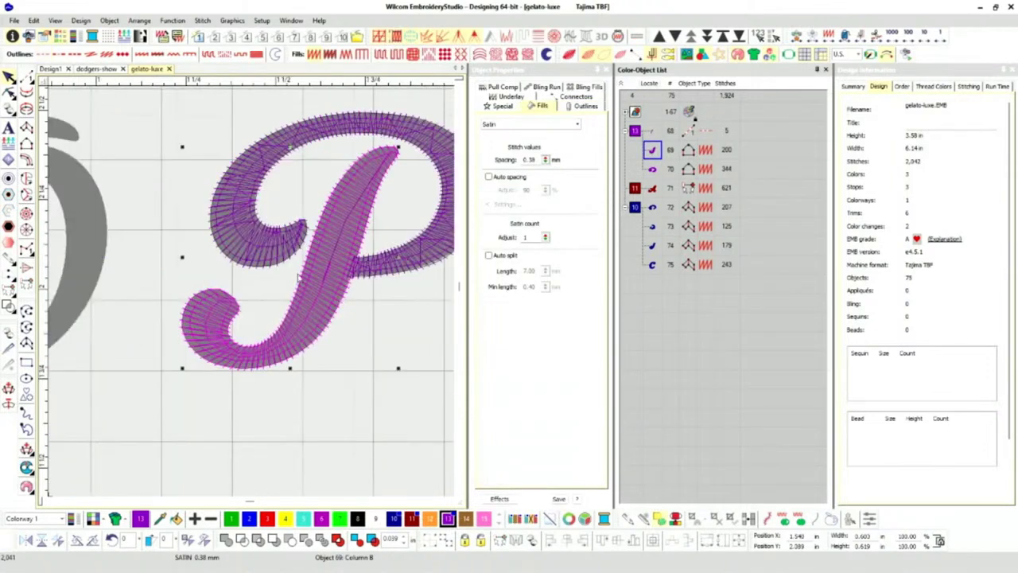
left_click(652, 169)
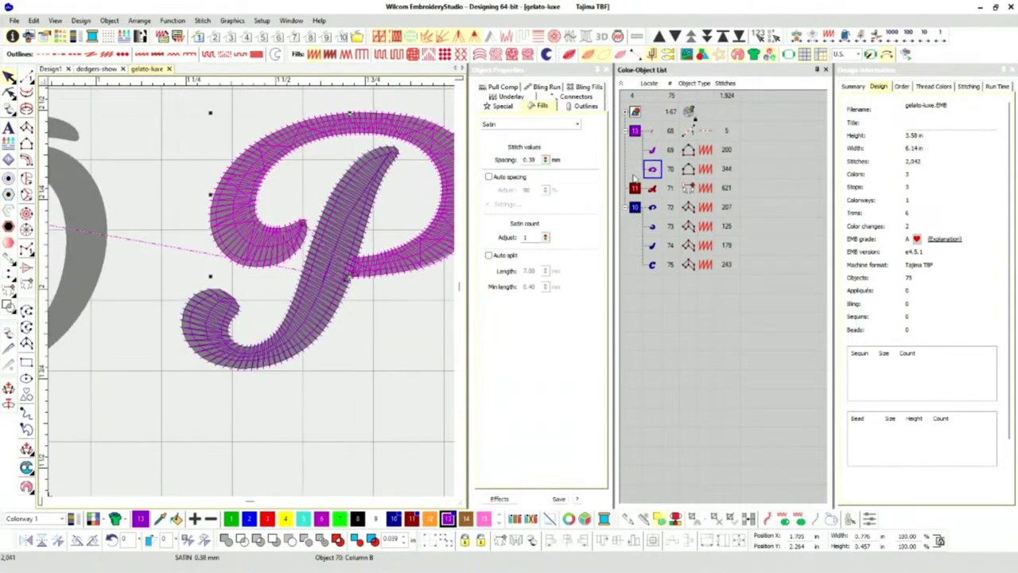
Step: Select the letter's run, stem and bowl together and set the first underlay to Center Run
scroll(386, 242, "down", 1)
left_click(637, 133, "shift")
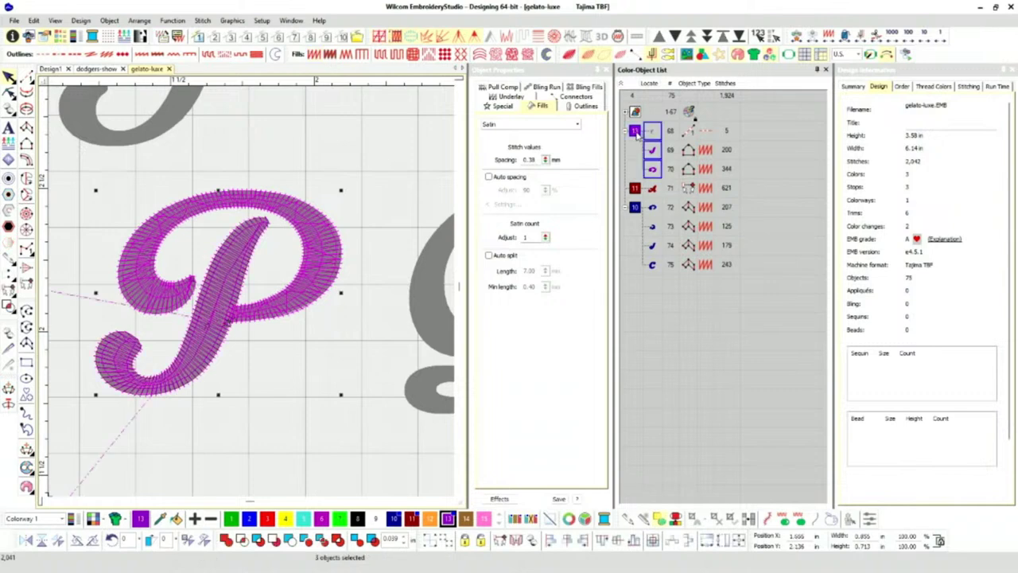
left_click(510, 96)
left_click(489, 128)
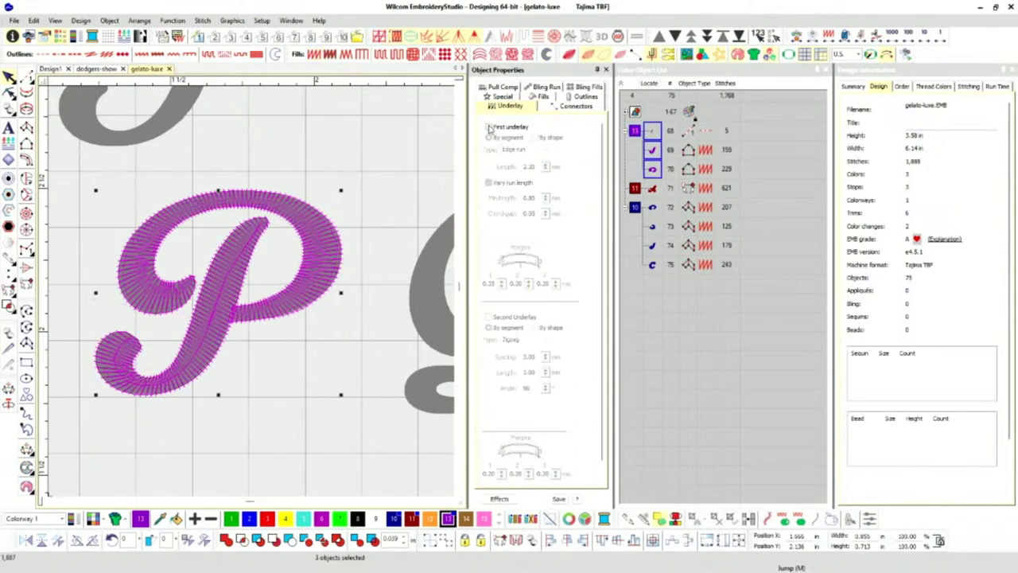
left_click(488, 127)
left_click(525, 150)
left_click(515, 165)
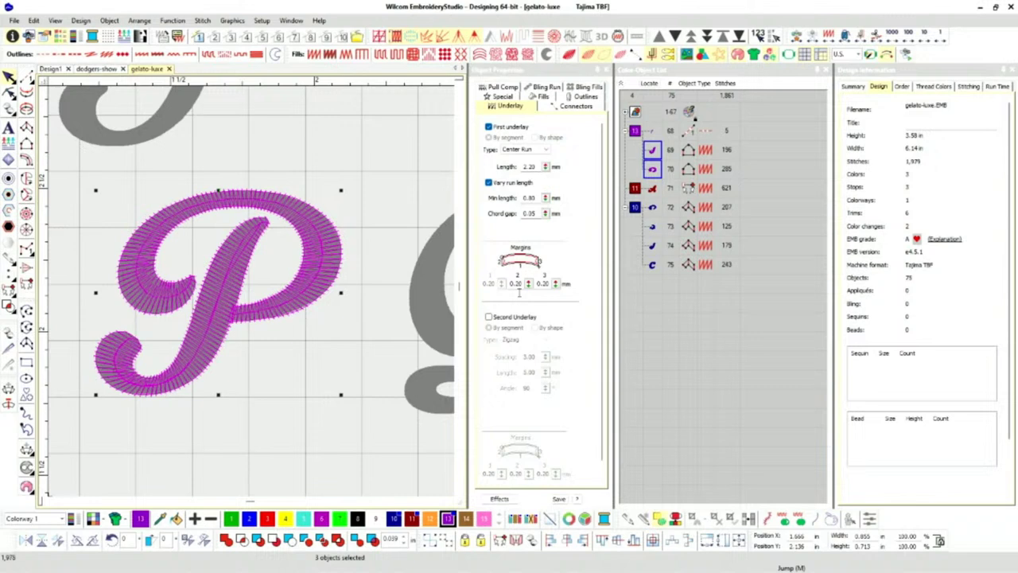
Step: Add a Double Zigzag second underlay to the stem and bowl of the P
left_click(488, 317)
left_click(545, 340)
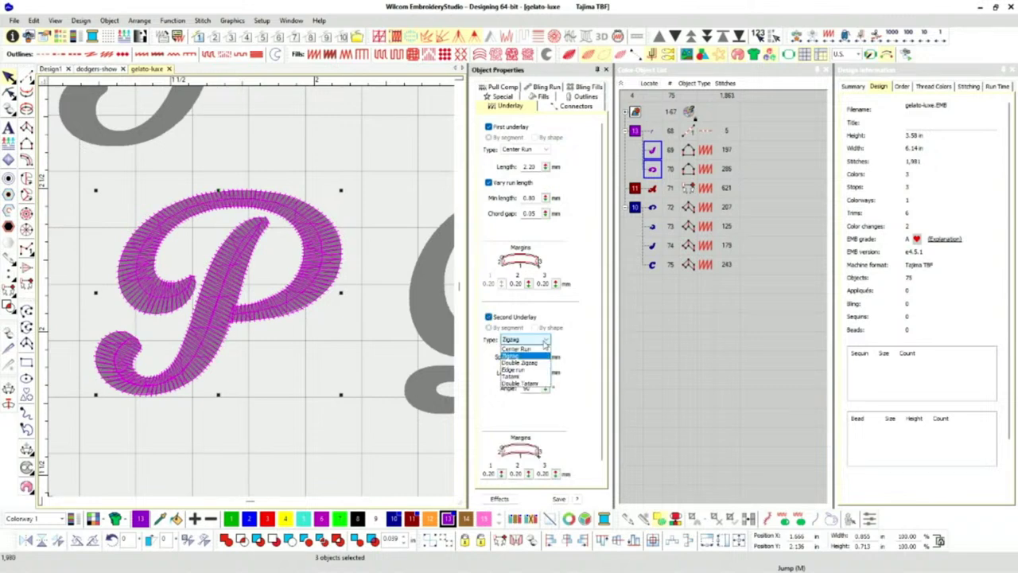
left_click(518, 361)
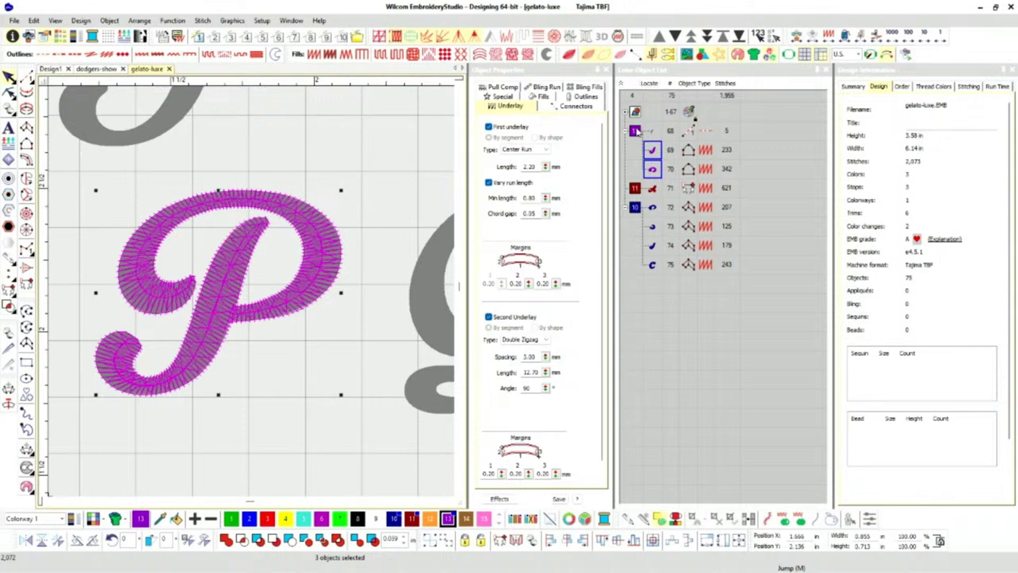
Step: Apply Closest Join to the letter's run, stem and bowl, and preview the whole P in TrueView
right_click(635, 131)
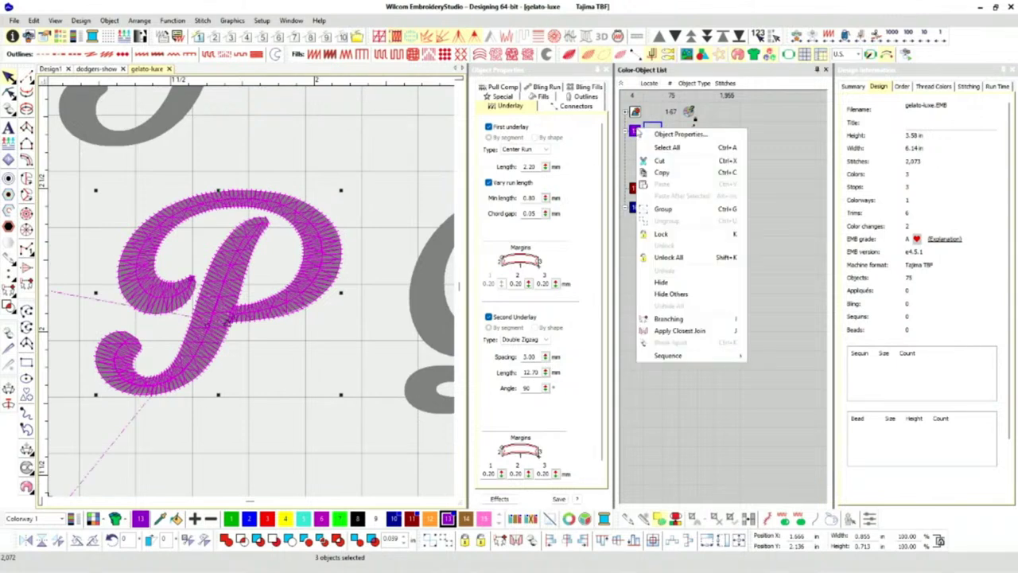
left_click(680, 331)
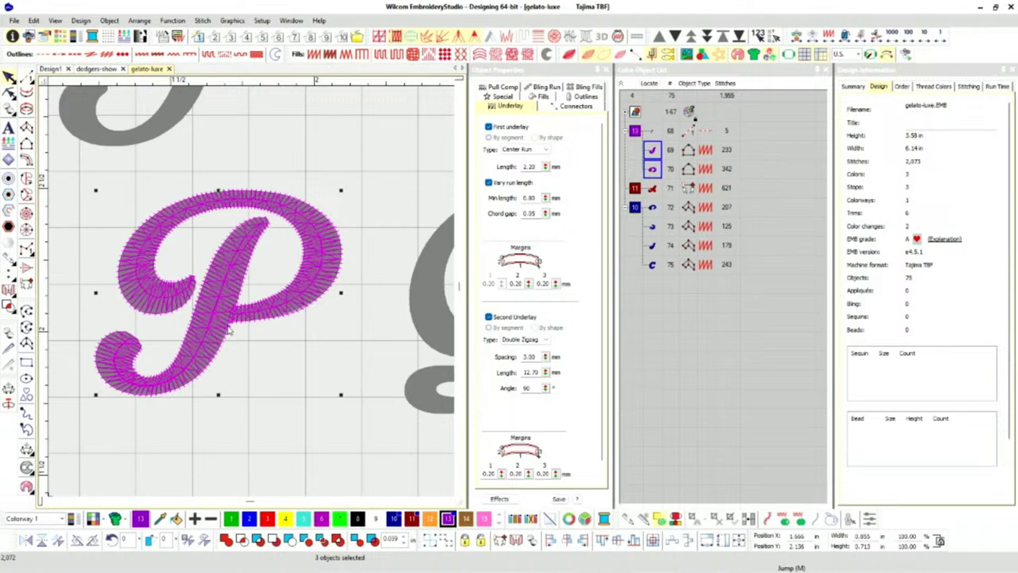
scroll(224, 323, "up", 5)
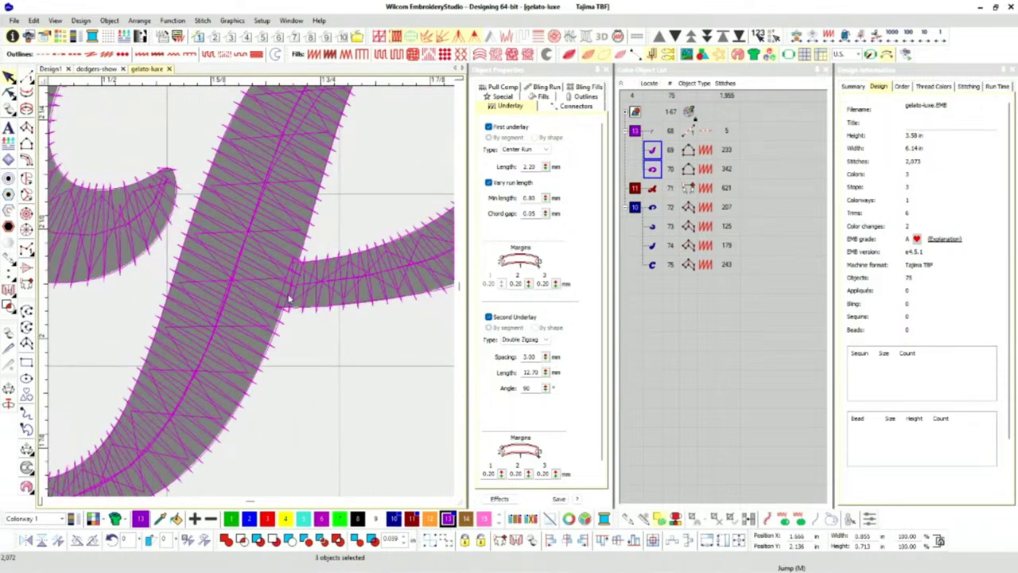
left_click(636, 56)
right_click(636, 132)
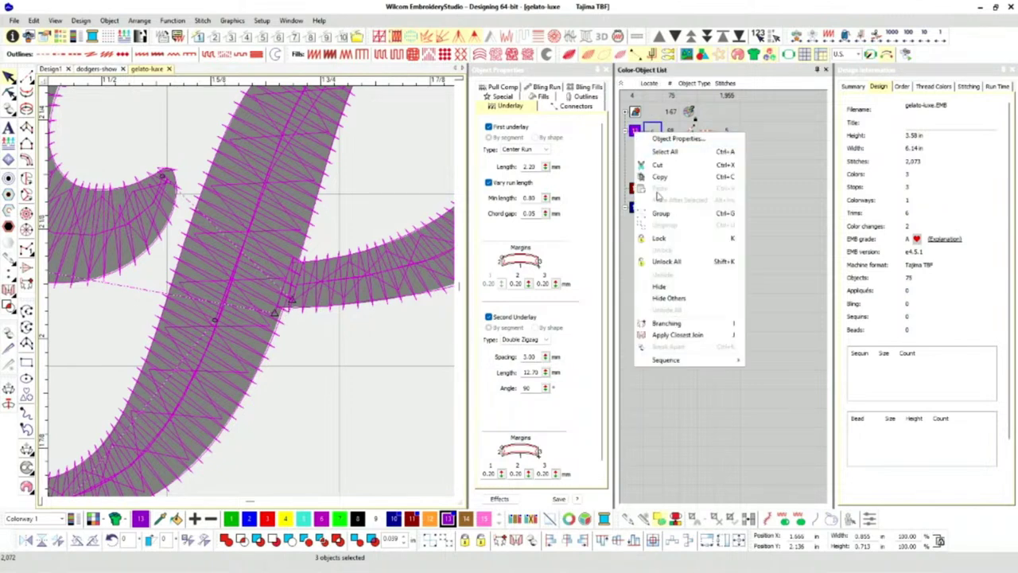
left_click(678, 335)
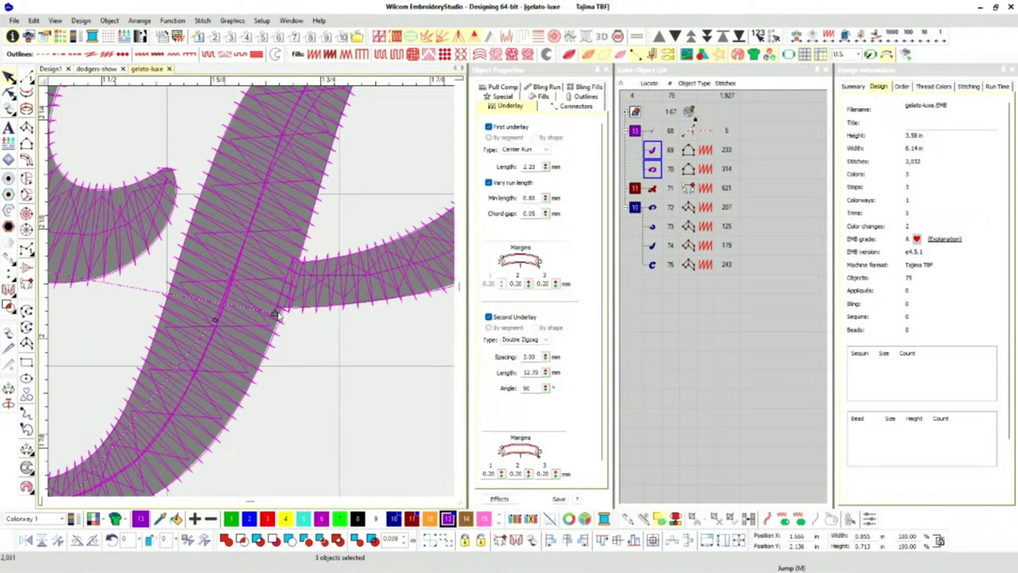
scroll(251, 296, "down", 1)
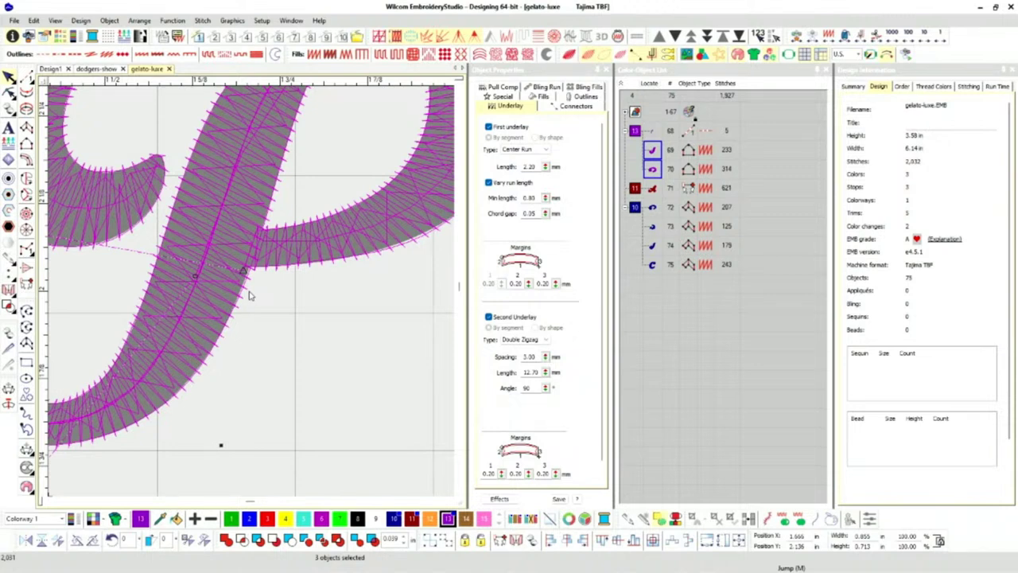
key("t")
scroll(252, 300, "down", 3)
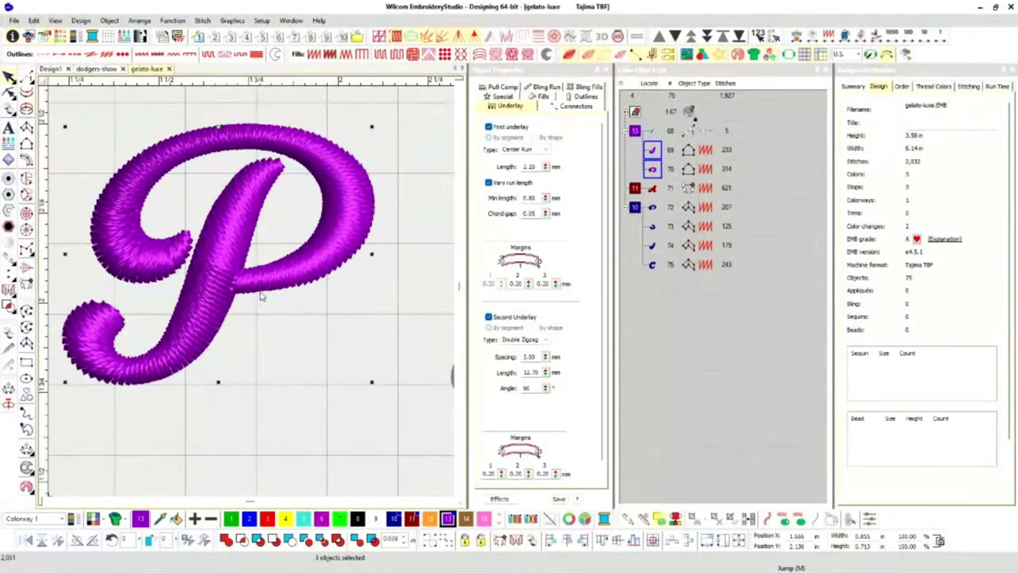
scroll(253, 300, "down", 1)
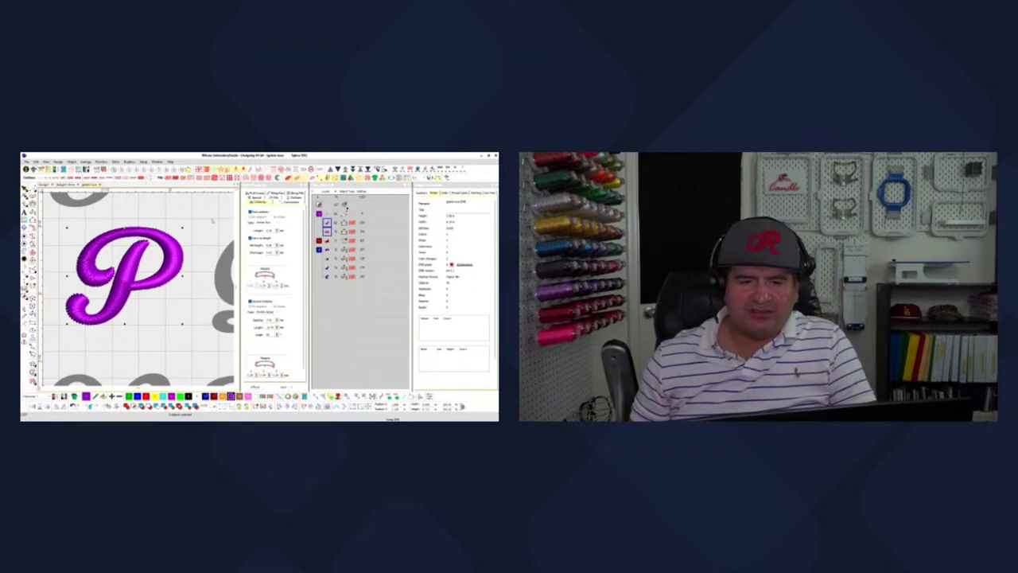
Step: Set the pull compensation of the P's stem and bowl to 0.40 mm
left_click(255, 197)
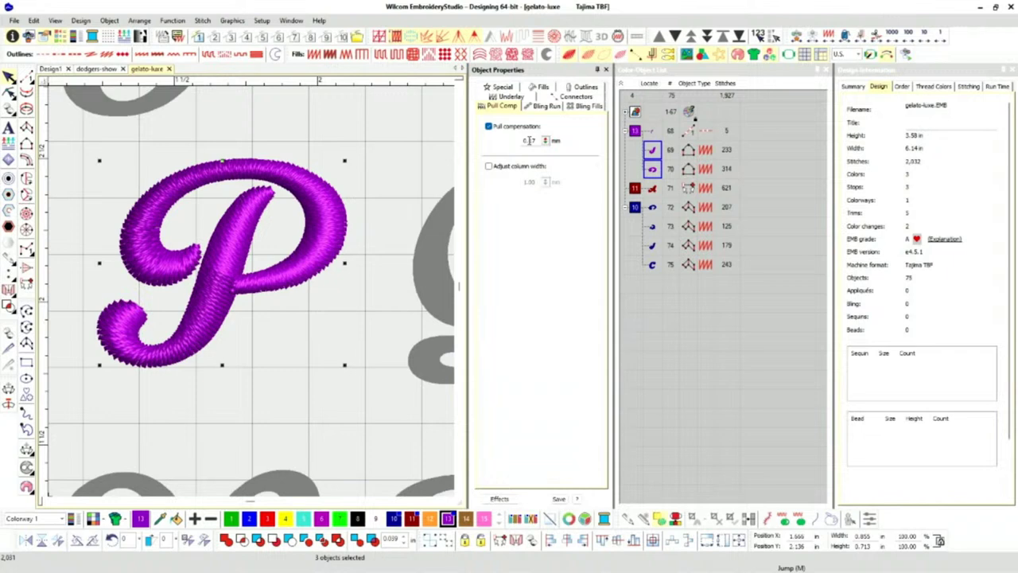
double_click(529, 140)
type("40")
key("Return")
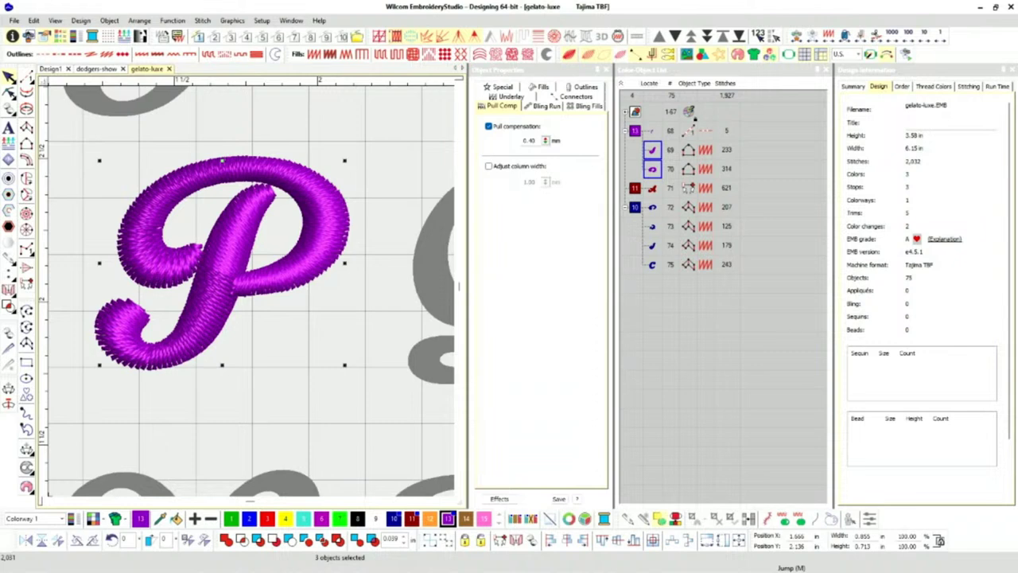
Step: Set the pull compensation of the P's stem and bowl to 0.33 mm, deselect them and inspect the satin edges
double_click(531, 140)
type("3")
type("3")
key("Return")
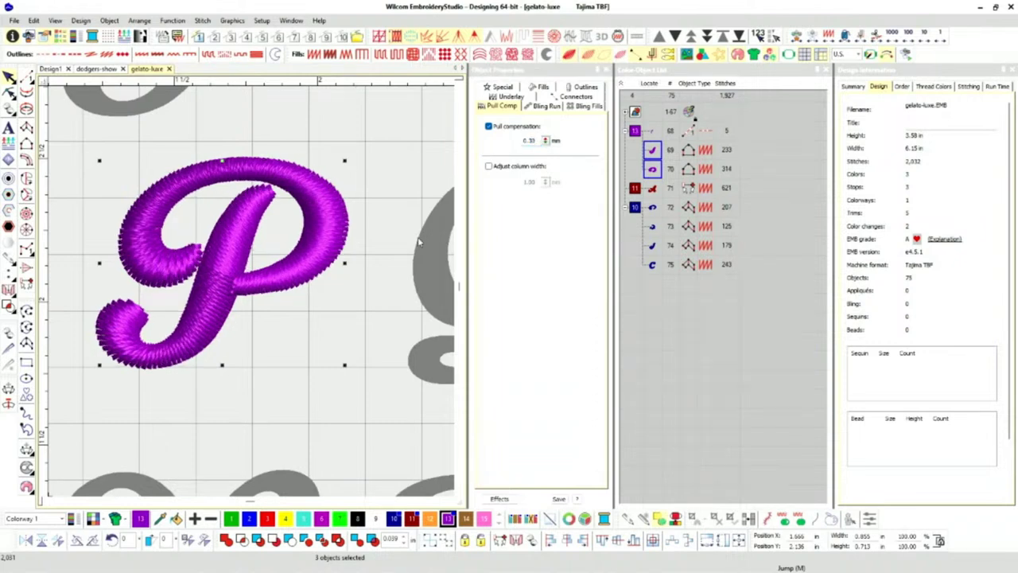
left_click(225, 421)
scroll(237, 291, "down", 3)
scroll(251, 296, "up", 3)
scroll(251, 296, "up", 2)
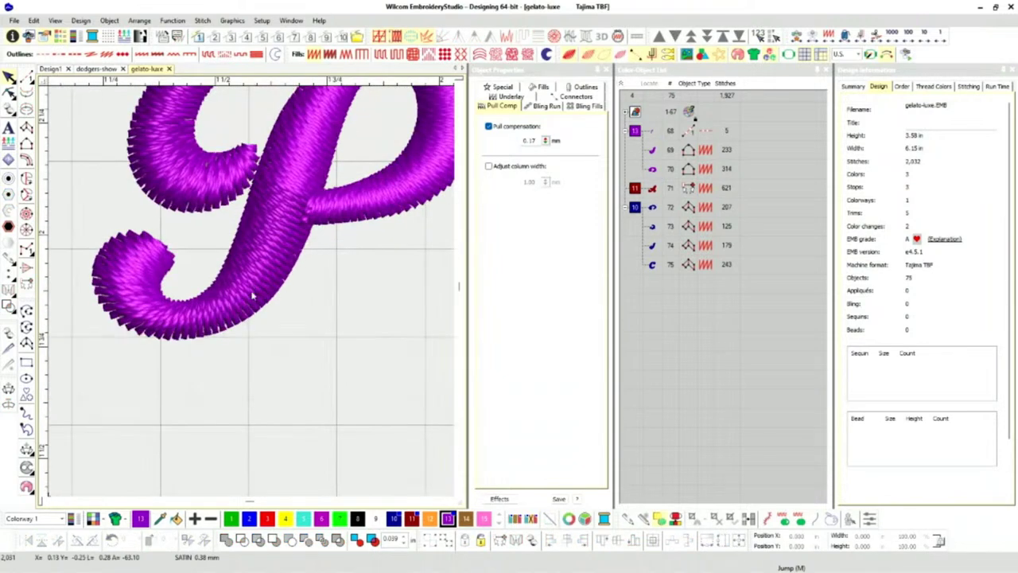
scroll(251, 295, "down", 3)
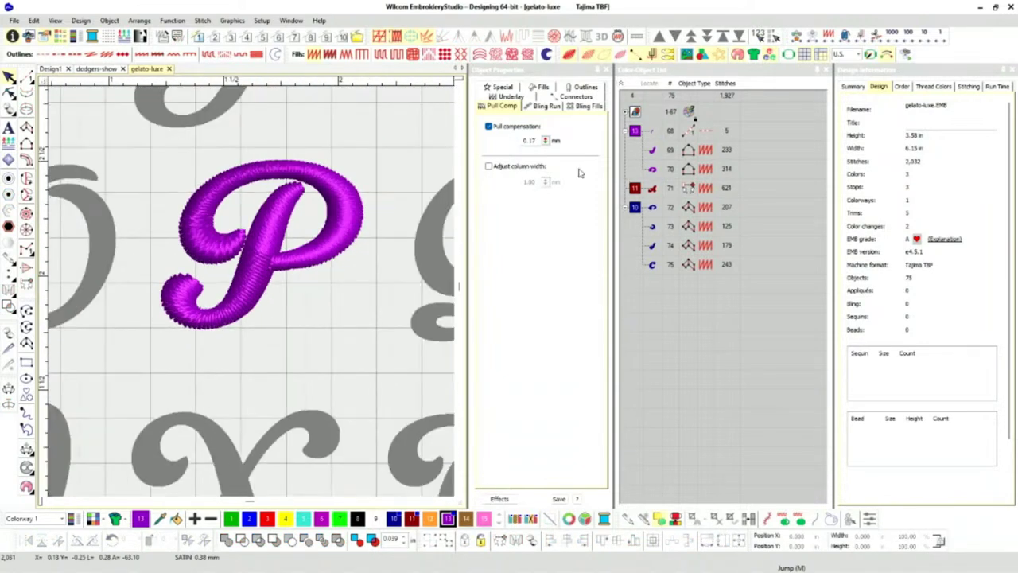
left_click(906, 54)
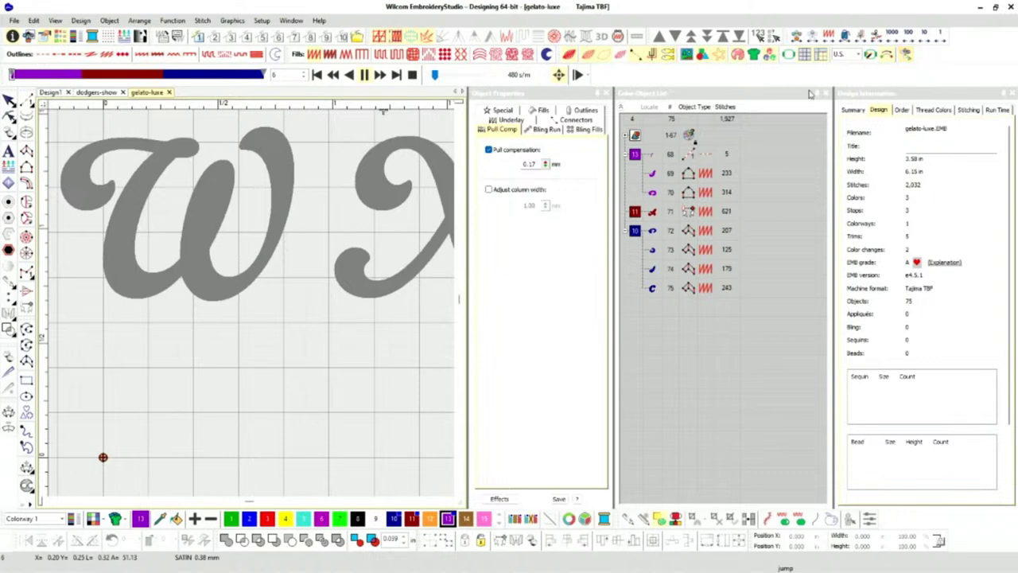
scroll(221, 310, "down", 1)
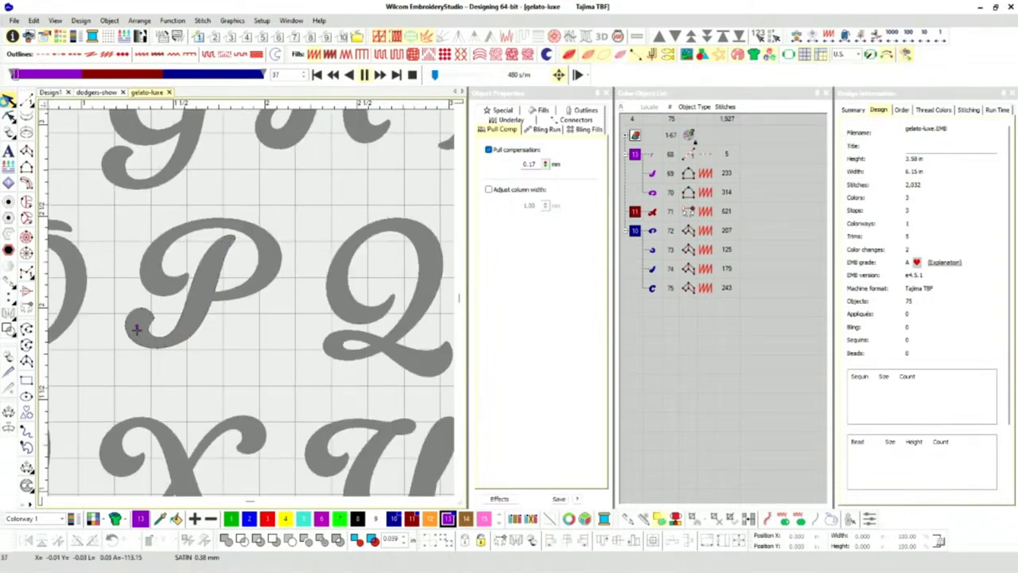
key("Escape")
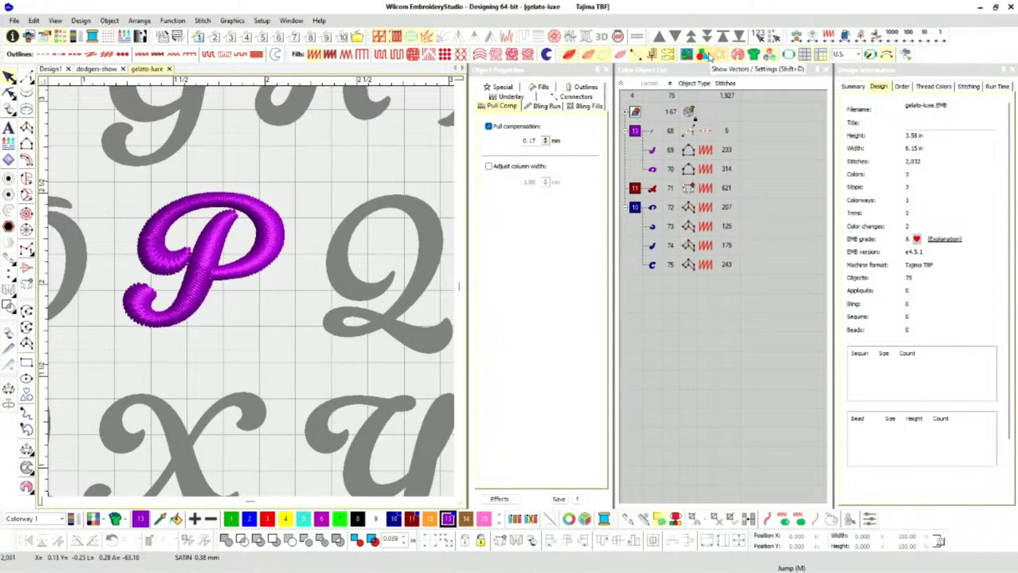
Step: Hide the gray vector artwork and play the stitching simulation of the P, pausing it at the bowl's underlay
left_click(704, 55)
left_click(870, 54)
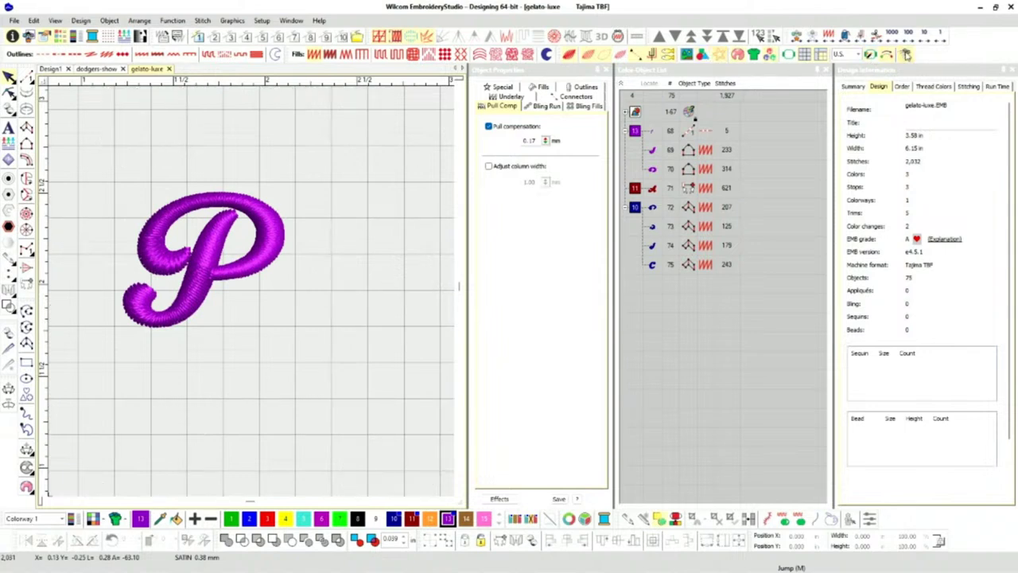
scroll(254, 304, "up", 3)
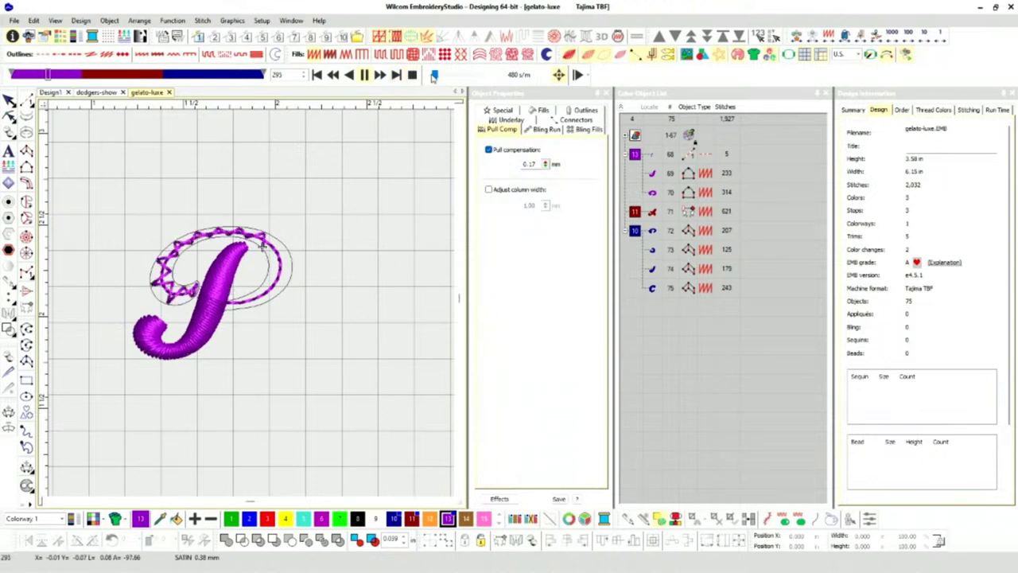
left_click(364, 74)
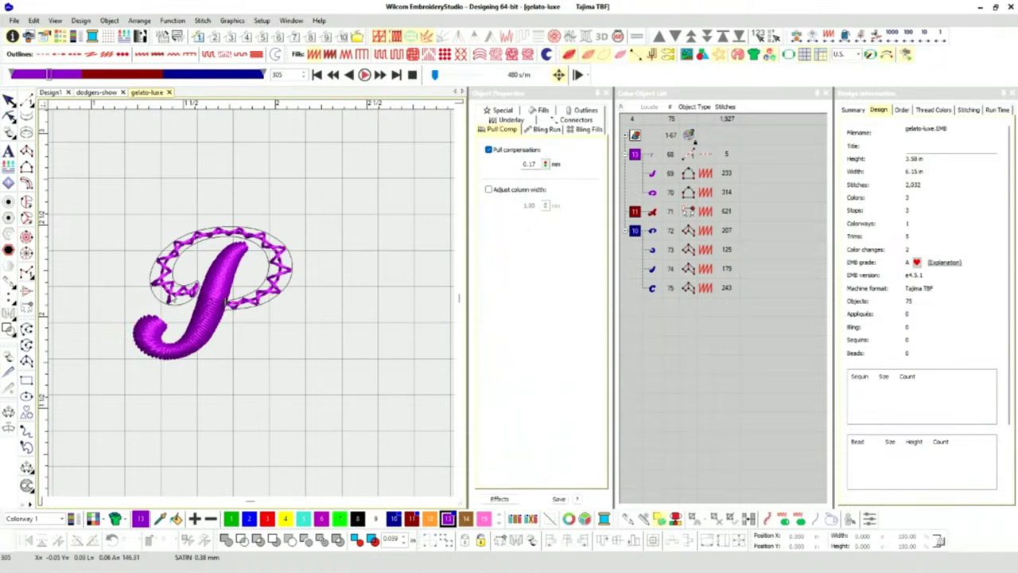
scroll(252, 307, "up", 2)
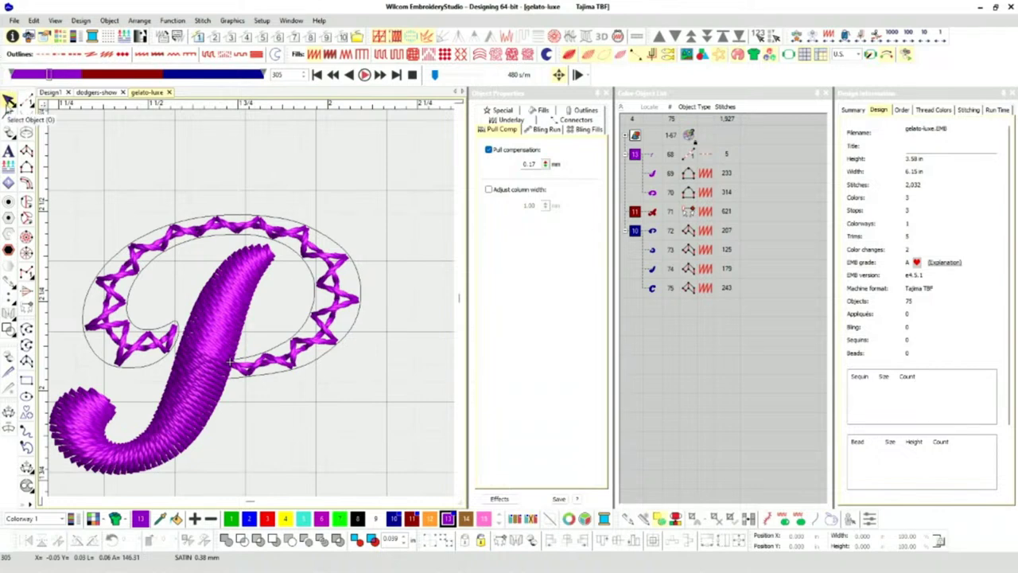
left_click(8, 101)
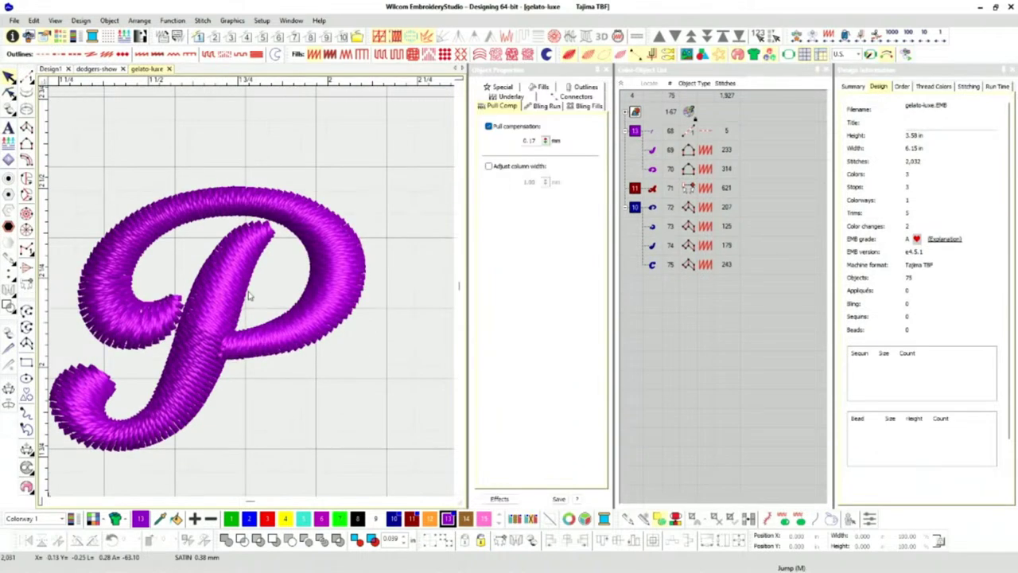
Step: Delete the travel run that sews before the P's stem
scroll(254, 296, "down", 2)
left_click(652, 133)
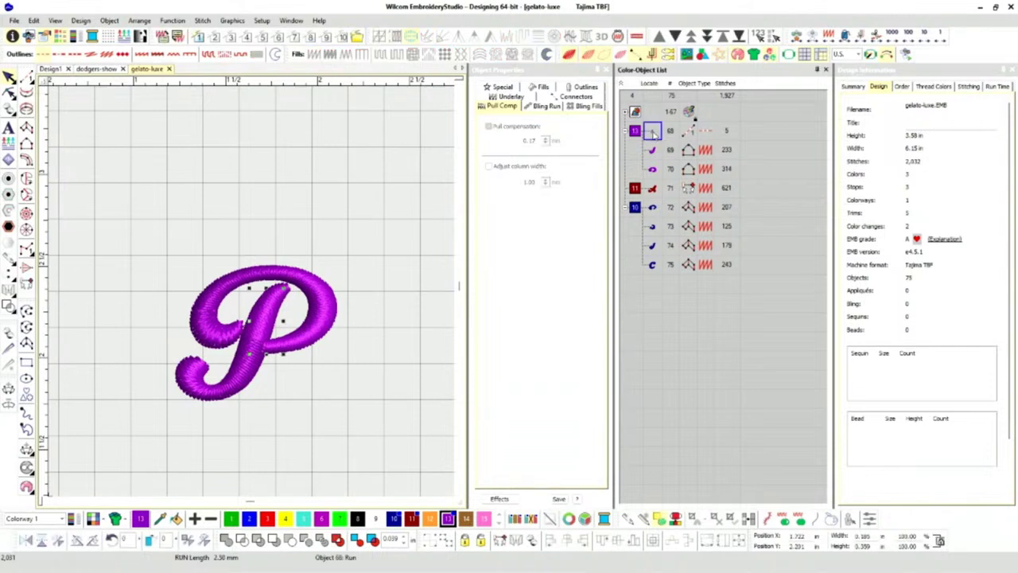
key("Delete")
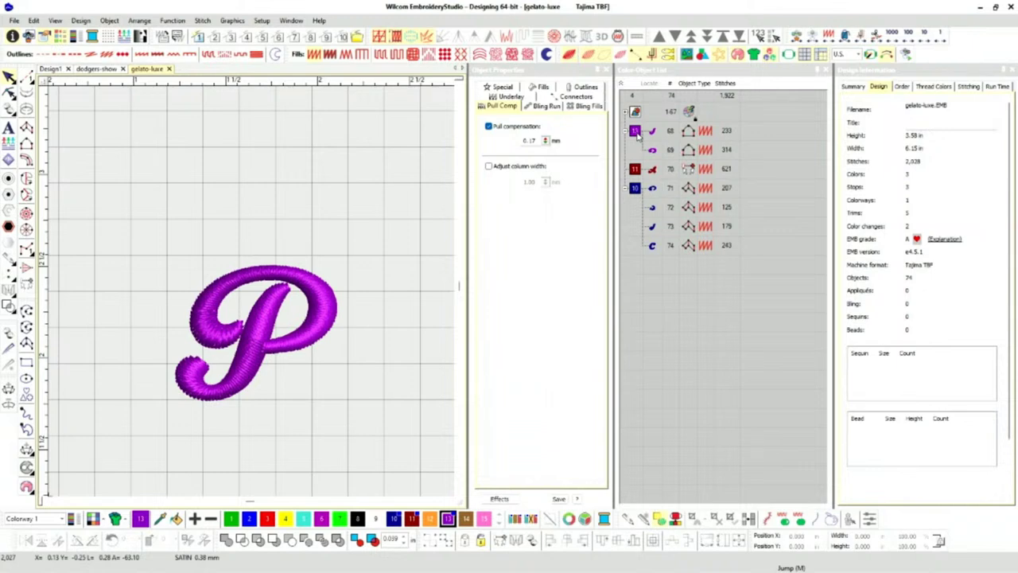
Step: Remove the Double Zigzag second underlay from the P's stem and bowl, keeping the Center Run first underlay, and turn off TrueView
left_click(635, 132)
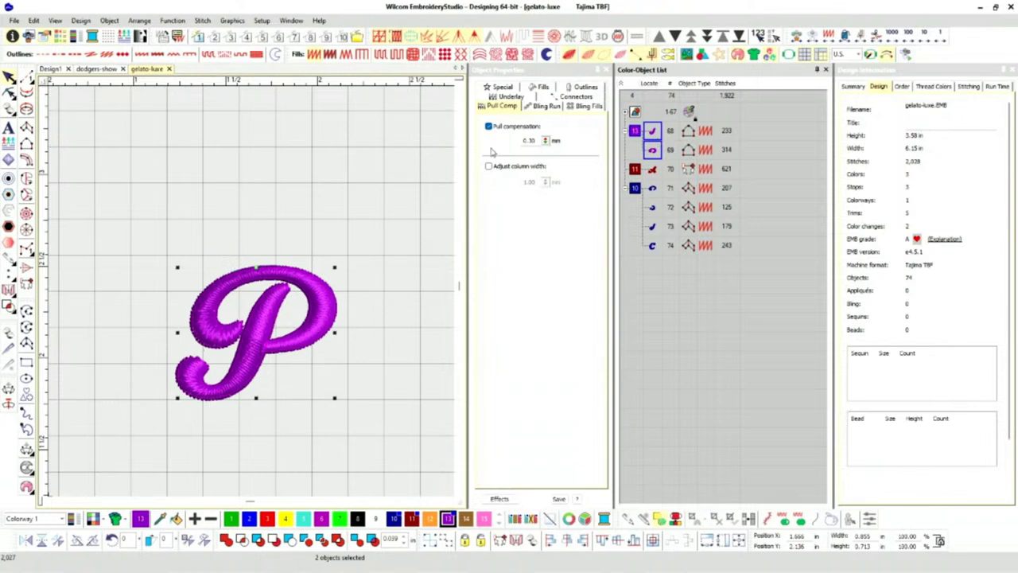
left_click(509, 97)
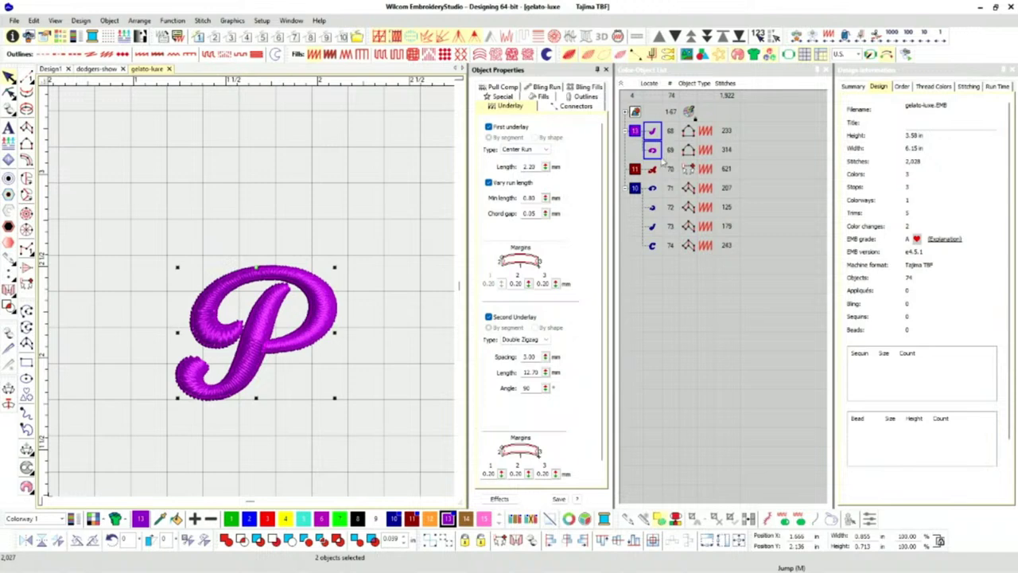
scroll(252, 295, "up", 2)
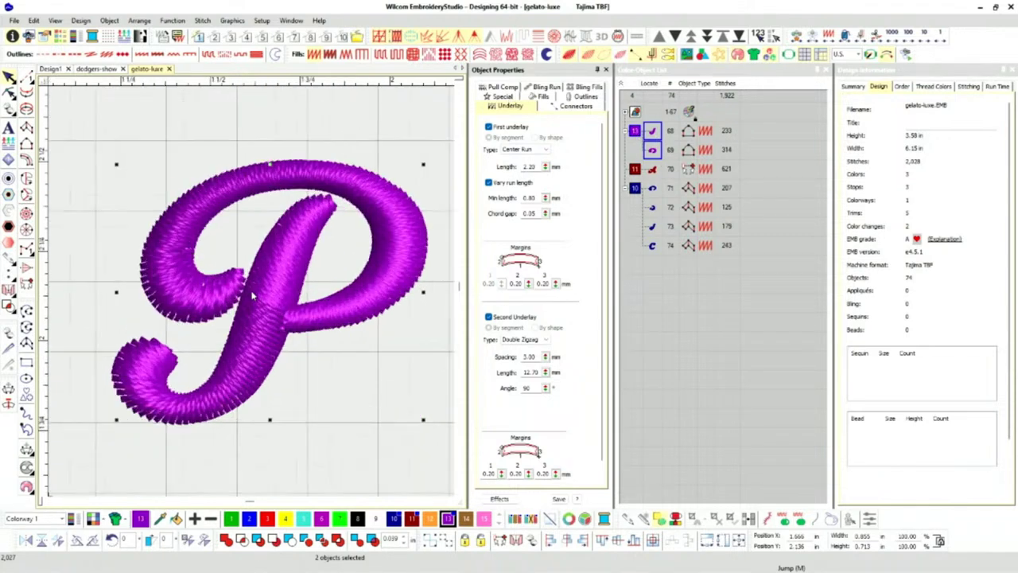
left_click(489, 127)
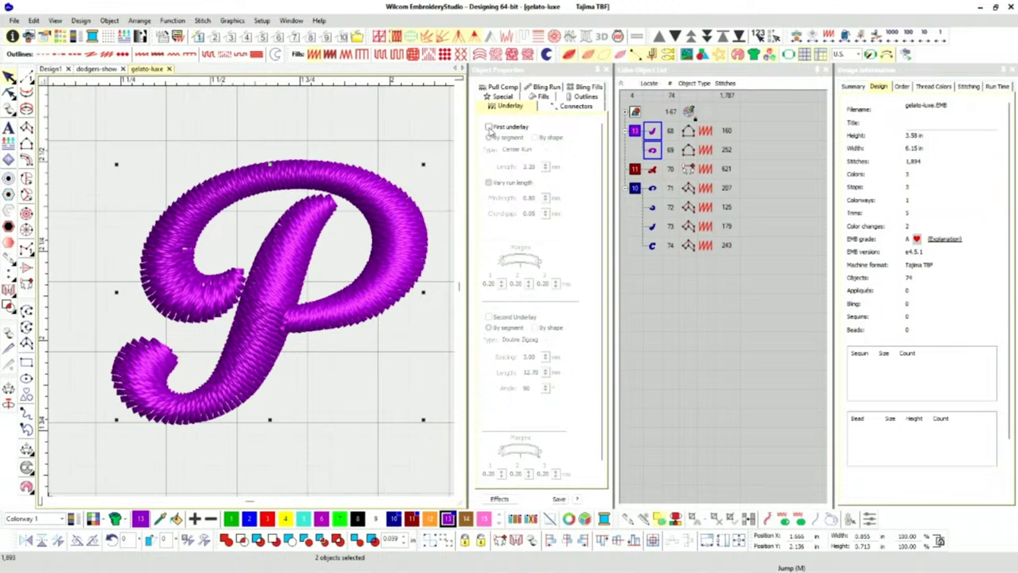
left_click(489, 128)
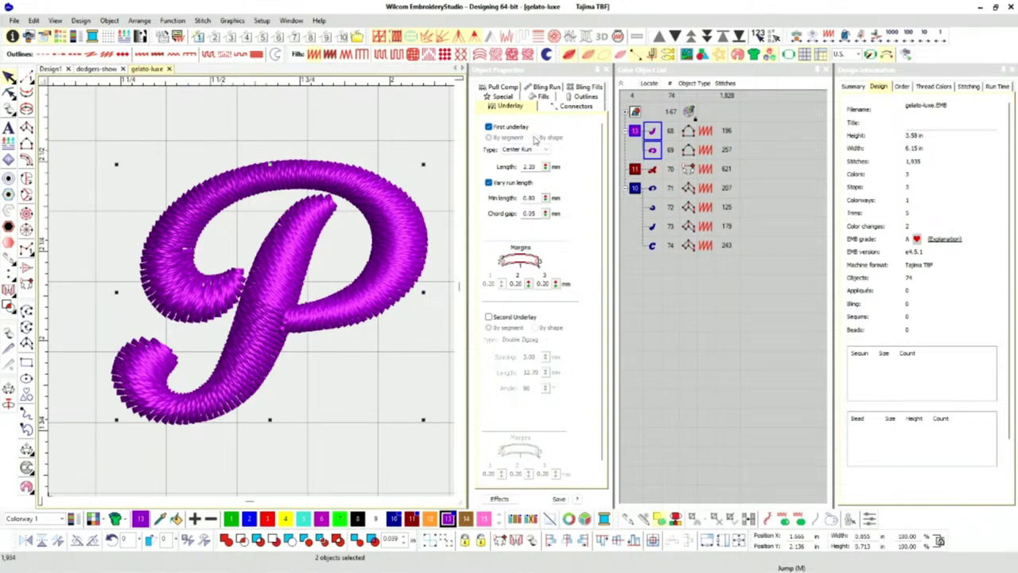
key("t")
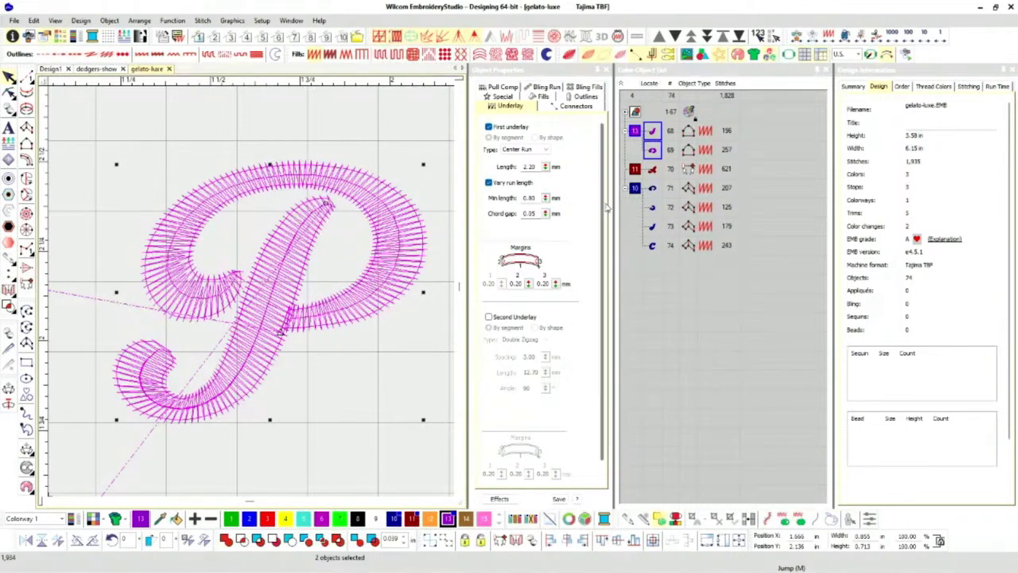
scroll(322, 308, "down", 1)
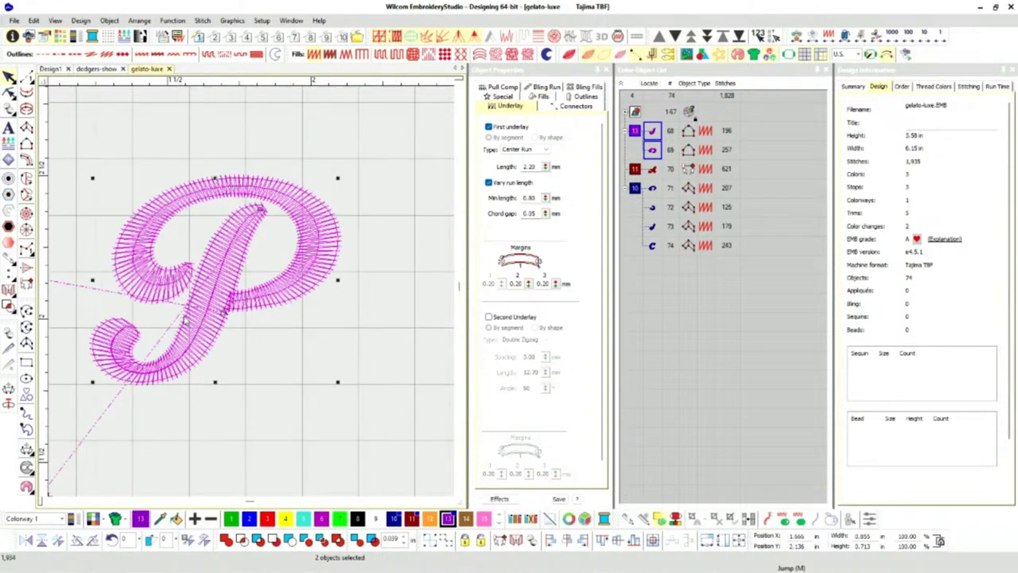
Step: Branch the P's stem and bowl into one object, entering at the stem's lower curl tip and exiting at the bowl's inner tip
key("c")
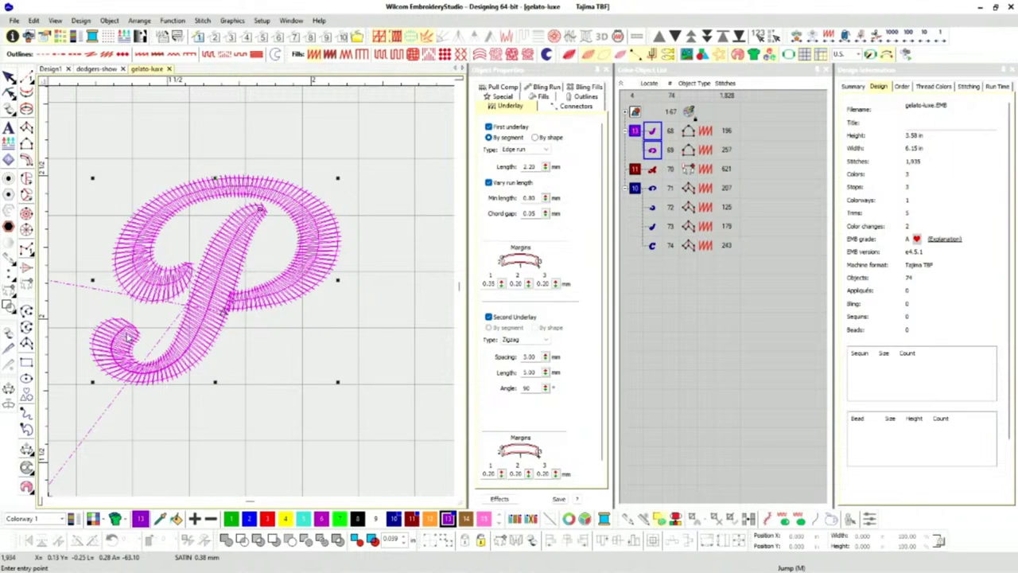
scroll(128, 337, "up", 3)
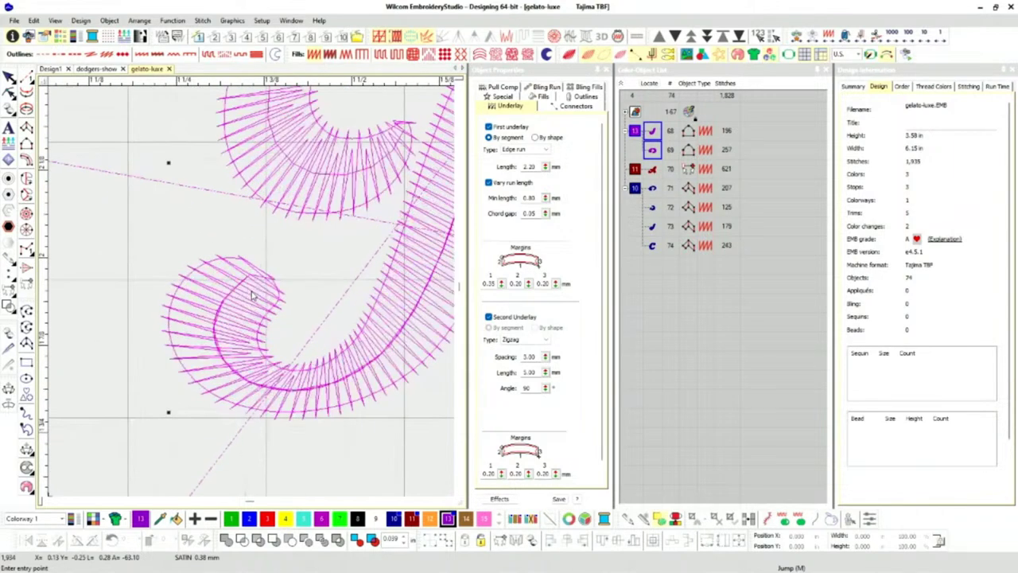
left_click(276, 262)
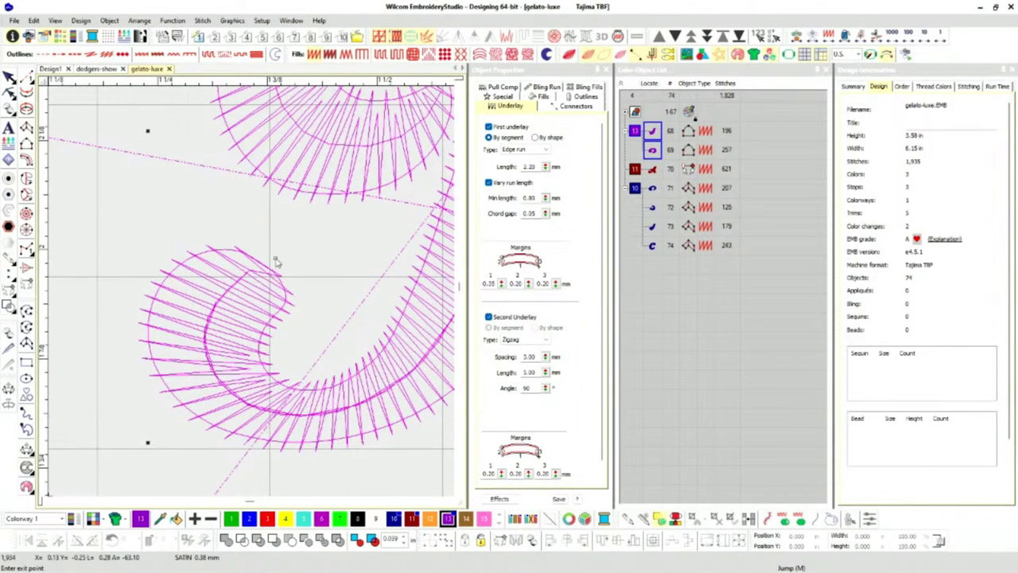
scroll(253, 293, "down", 3)
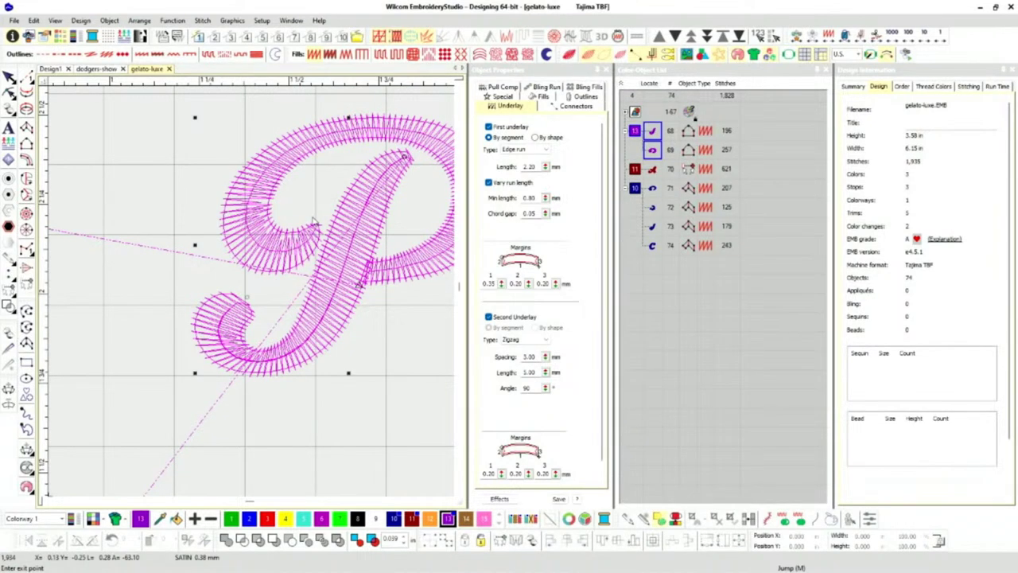
scroll(254, 295, "up", 5)
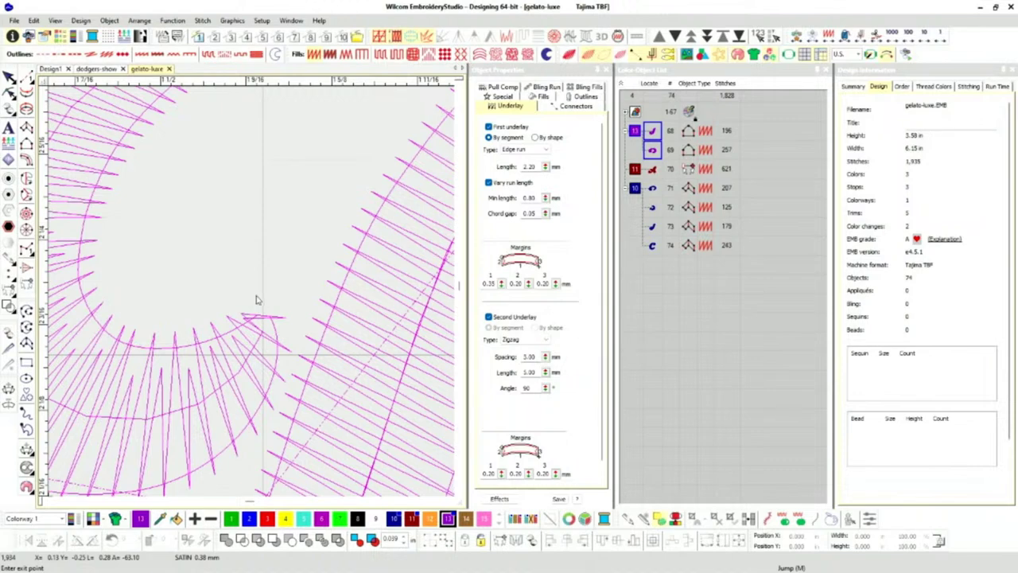
left_click(256, 300)
scroll(250, 310, "down", 5)
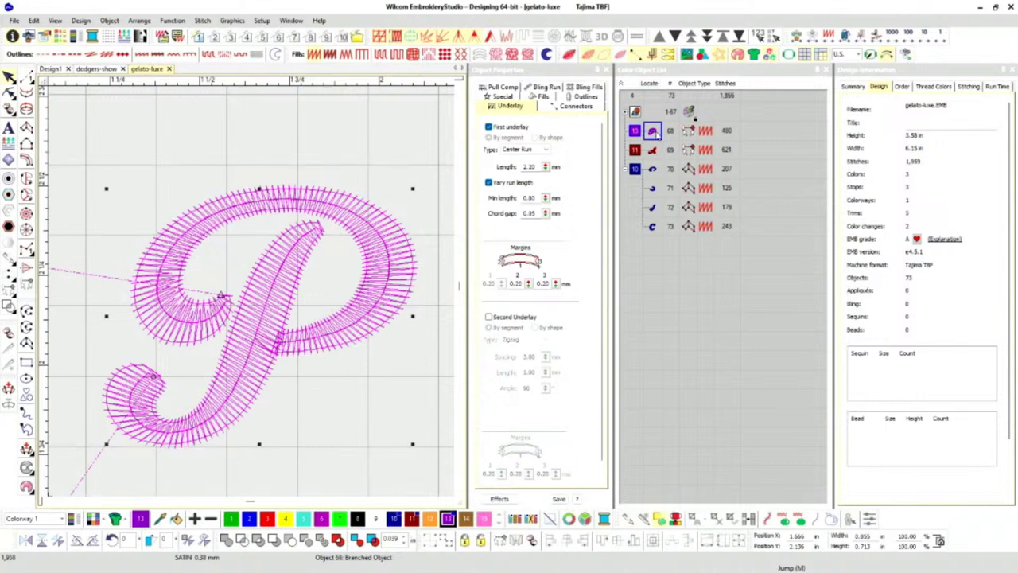
Step: Compare the branched P's underlay settings with those of the dark red branched letter
left_click(637, 153)
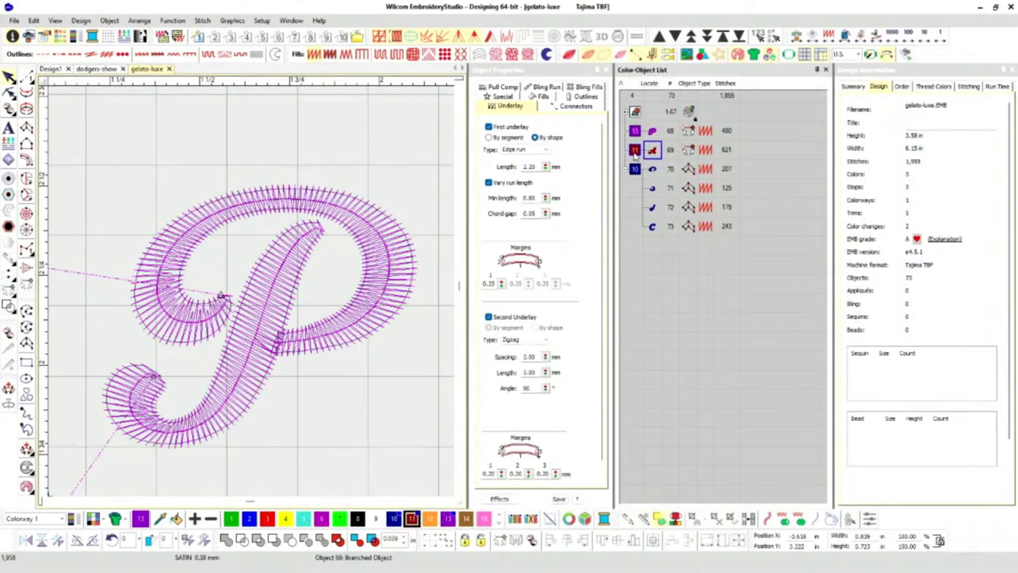
left_click(634, 137)
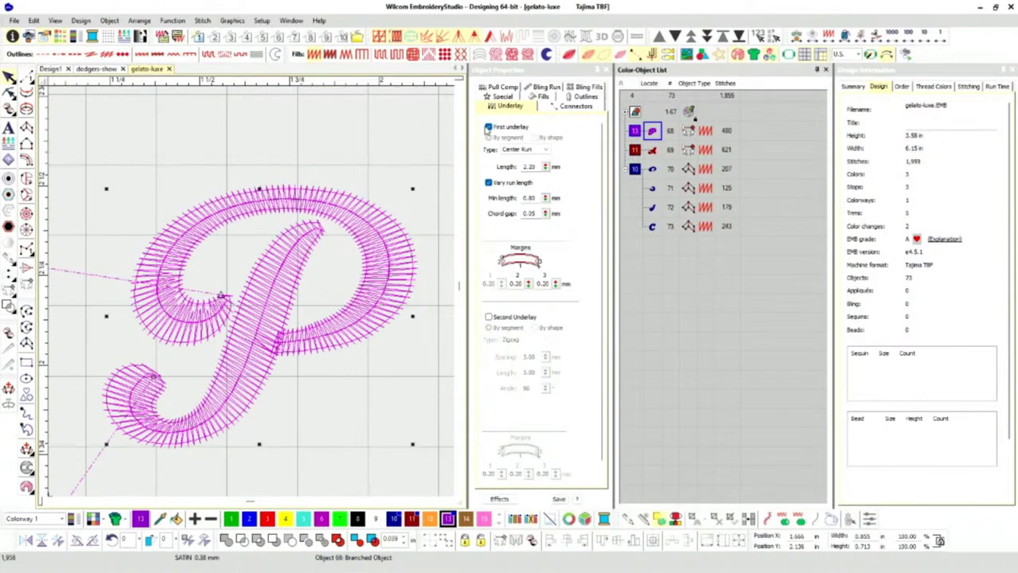
left_click(488, 127)
left_click(488, 127)
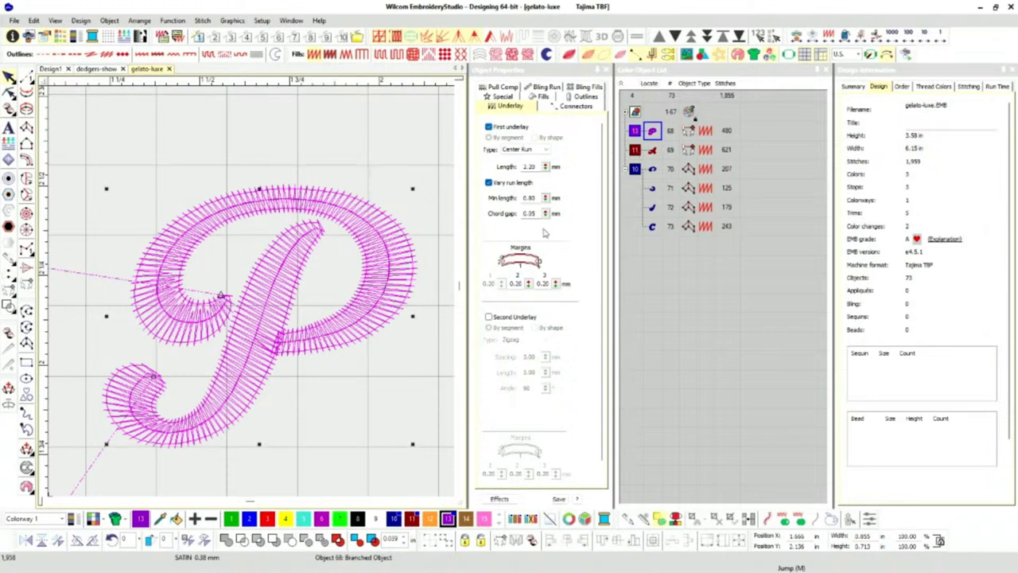
Step: Undo the branching of the P's stem and bowl
left_click(636, 135)
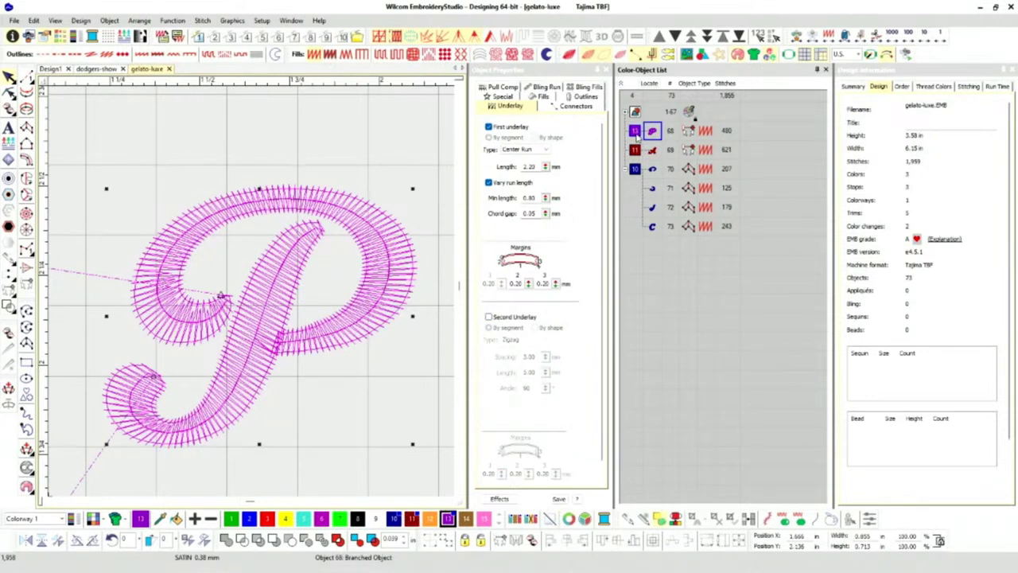
key("ctrl+z")
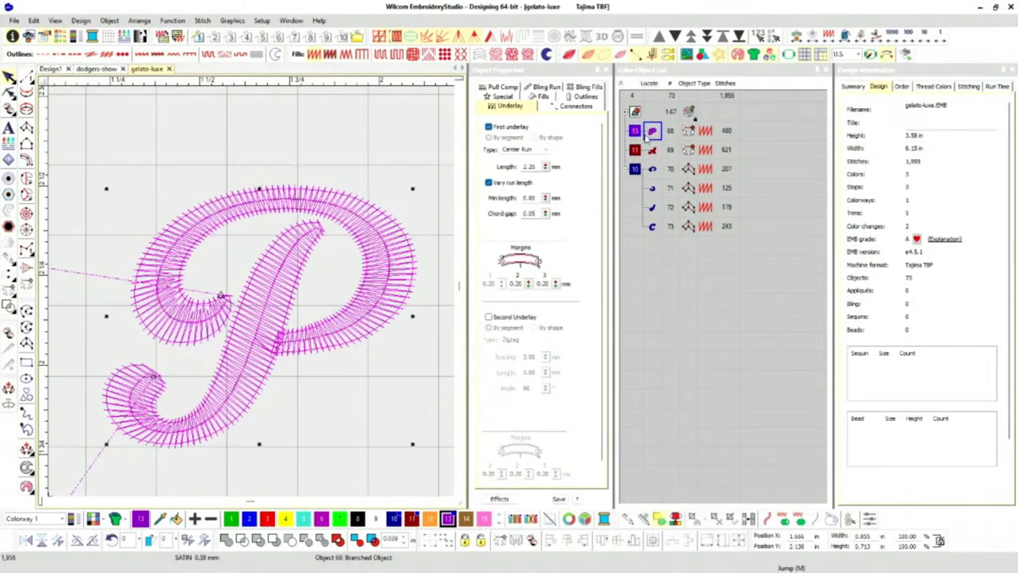
left_click(221, 295)
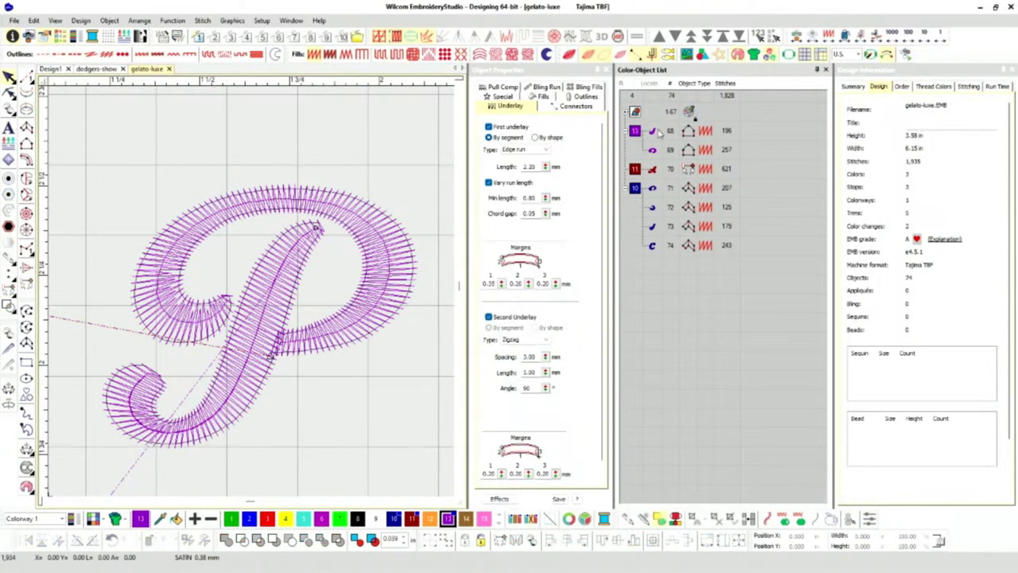
Step: Reselect the separate stem and bowl and apply Branching again, with entry at the lower curl's tip and exit at the bowl's inner tip
left_click(654, 133)
left_click(652, 149)
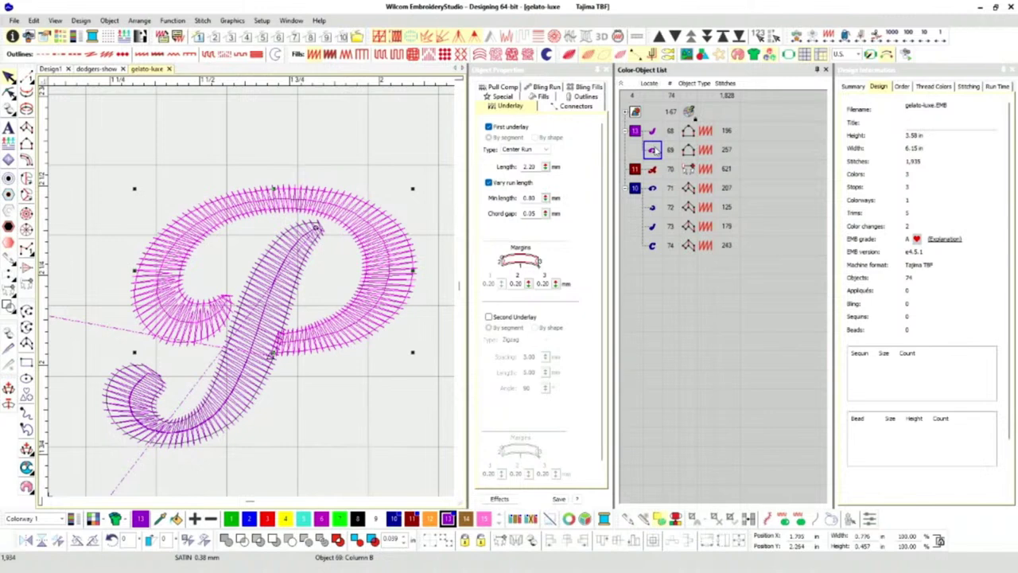
left_click(652, 133, "ctrl")
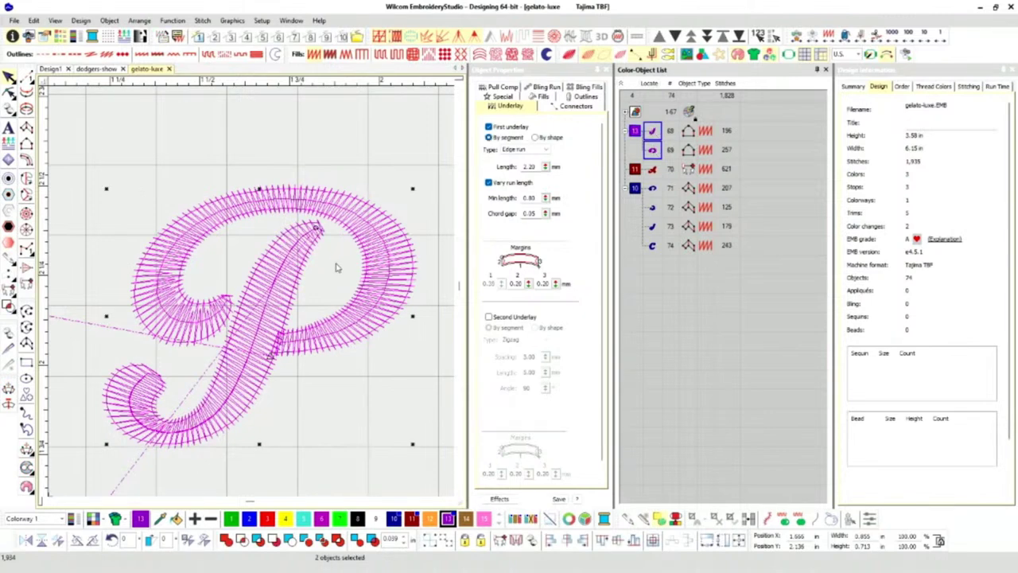
key("ctrl+shift+b")
left_click(159, 369)
left_click(231, 292)
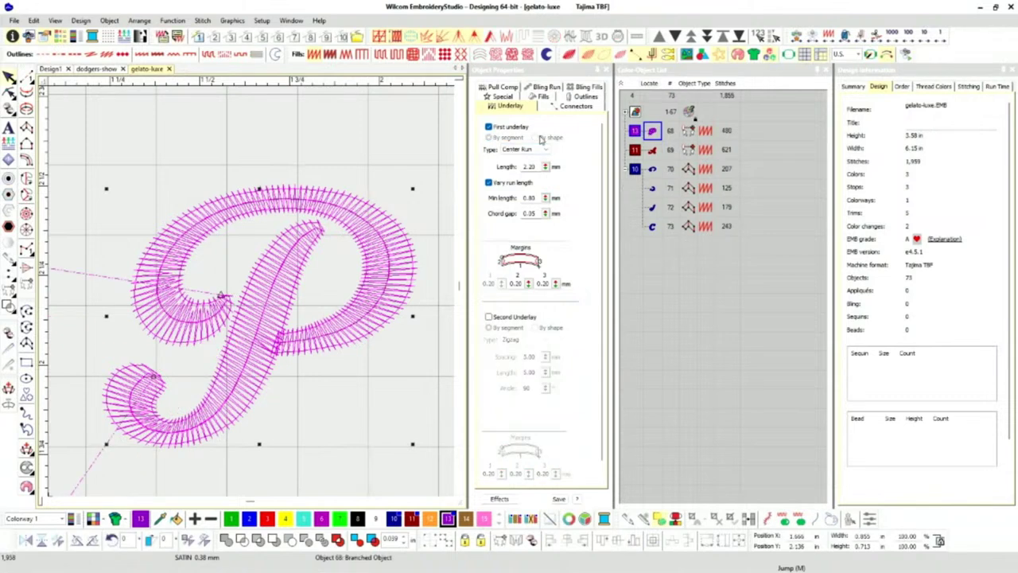
Step: Try Zigzag, Edge run, Center Run and Double Zigzag as the branched P's first underlay type
left_click(488, 182)
left_click(489, 183)
left_click(527, 149)
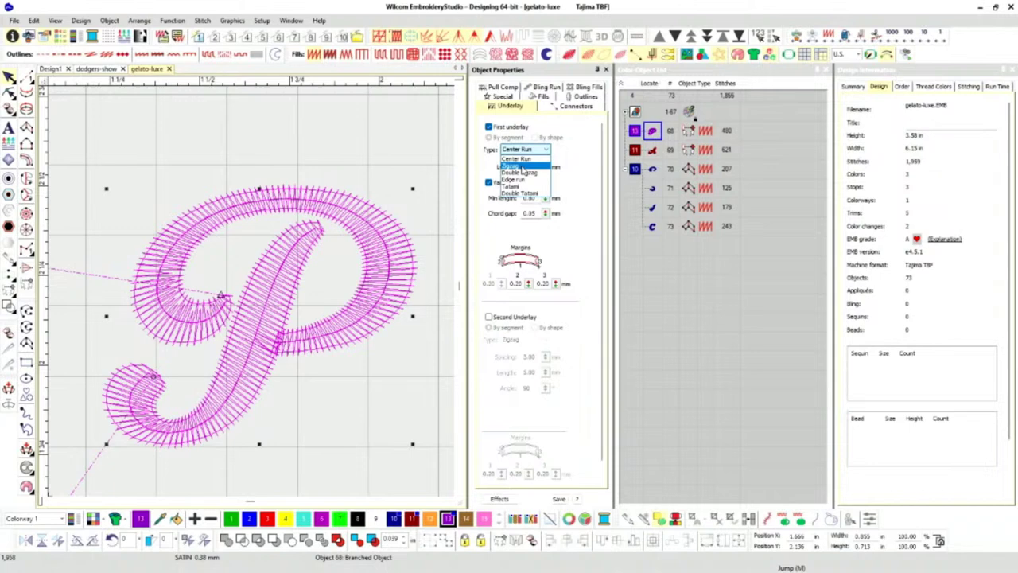
left_click(522, 166)
left_click(515, 149)
left_click(526, 190)
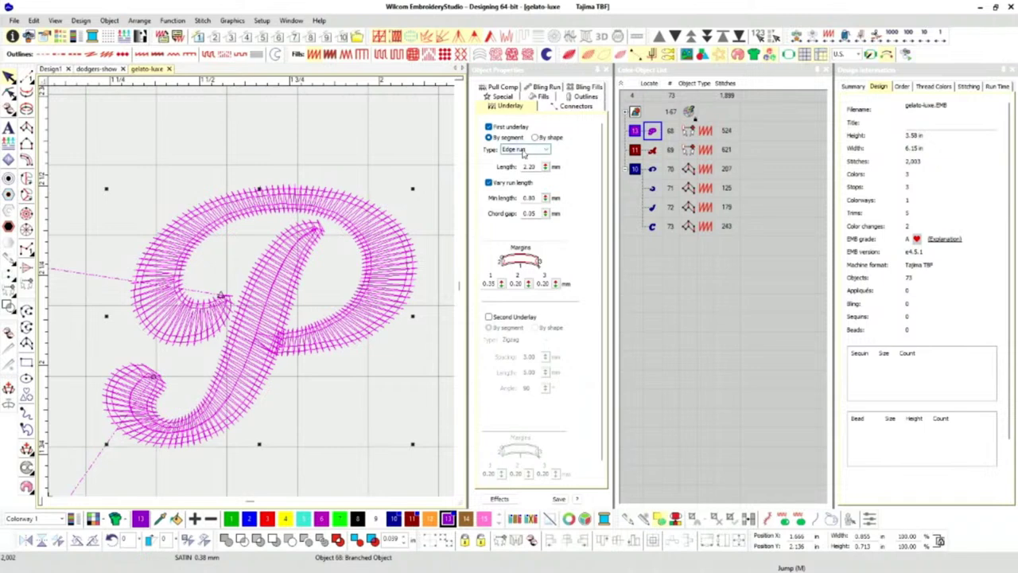
left_click(541, 150)
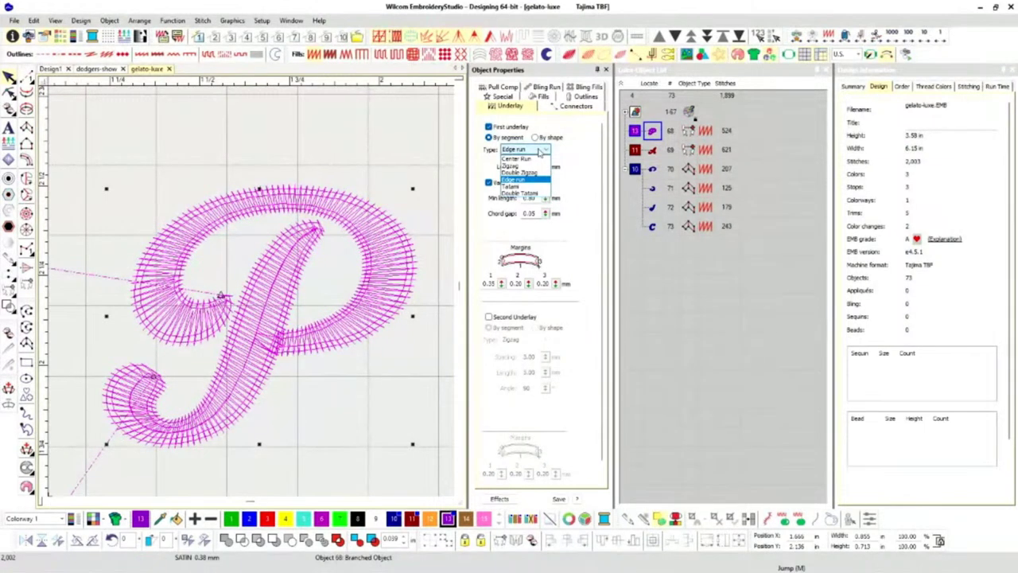
left_click(526, 158)
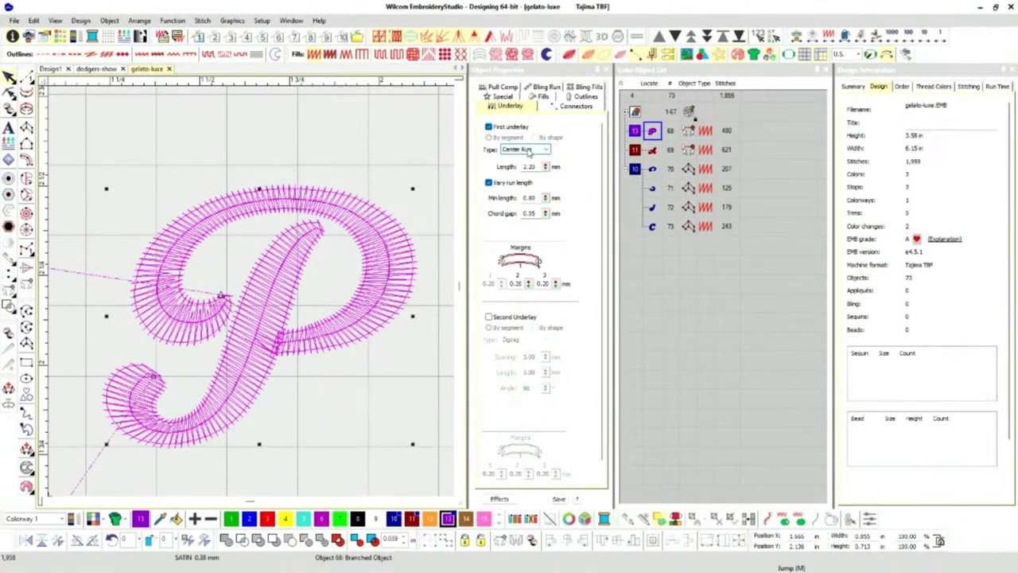
left_click(528, 151)
left_click(515, 165)
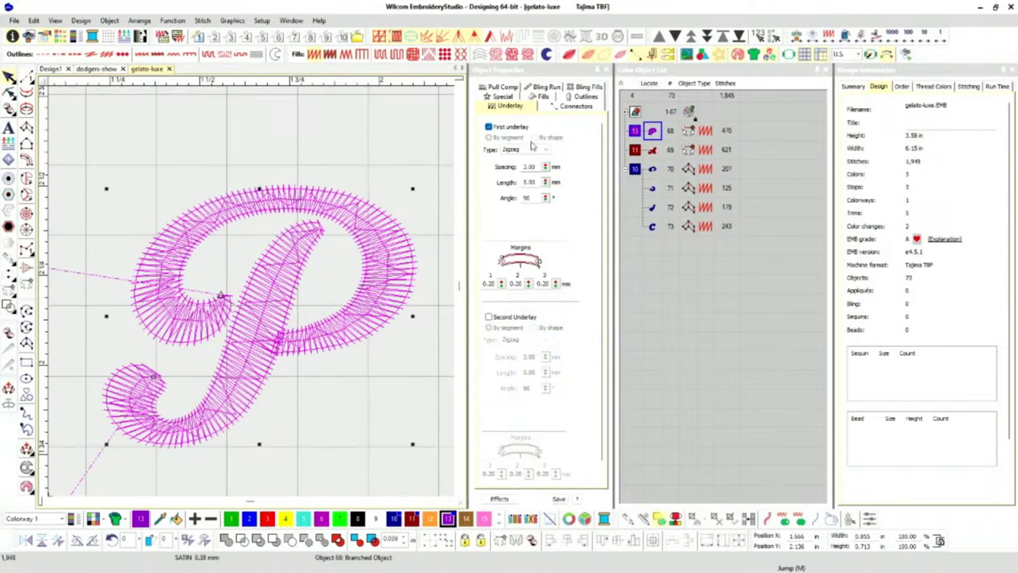
left_click(534, 150)
left_click(531, 172)
Step: Set the branched P's first underlay to Edge run, applied by shape
left_click(537, 151)
left_click(533, 180)
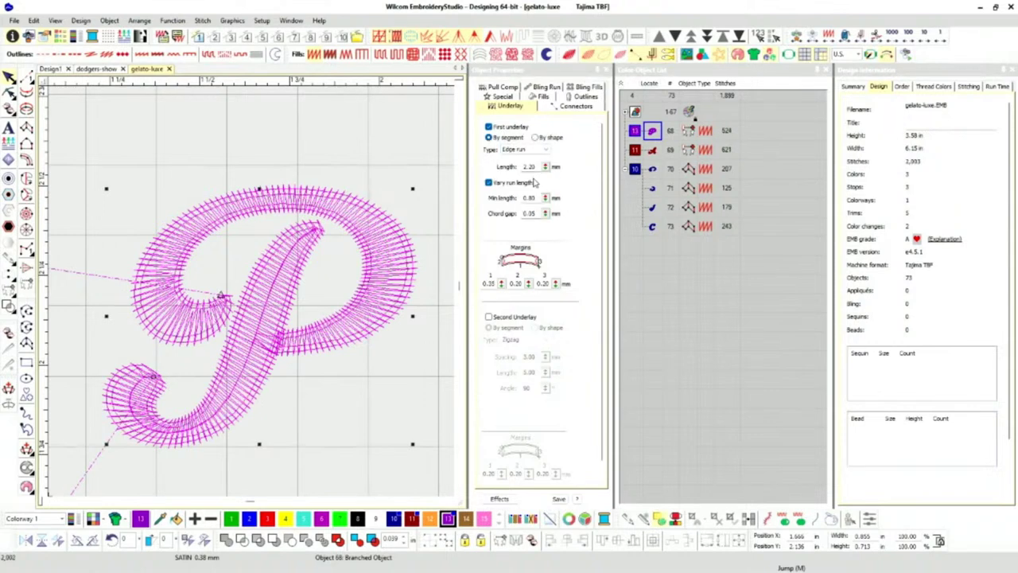
left_click(535, 138)
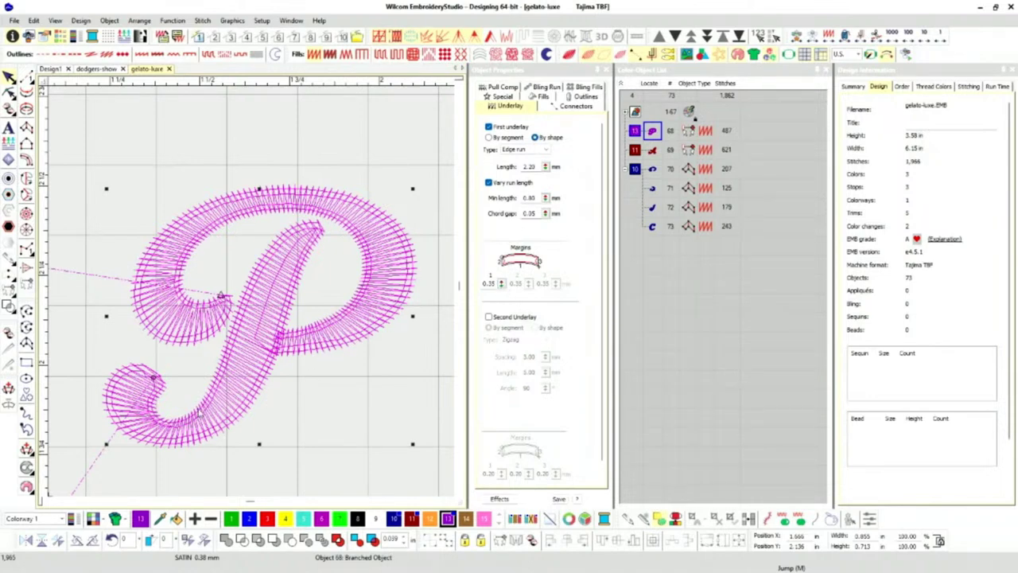
Step: Set the edge run underlay's margin to 0.50 mm and check its fit around the P's lower curl
scroll(194, 413, "up", 3)
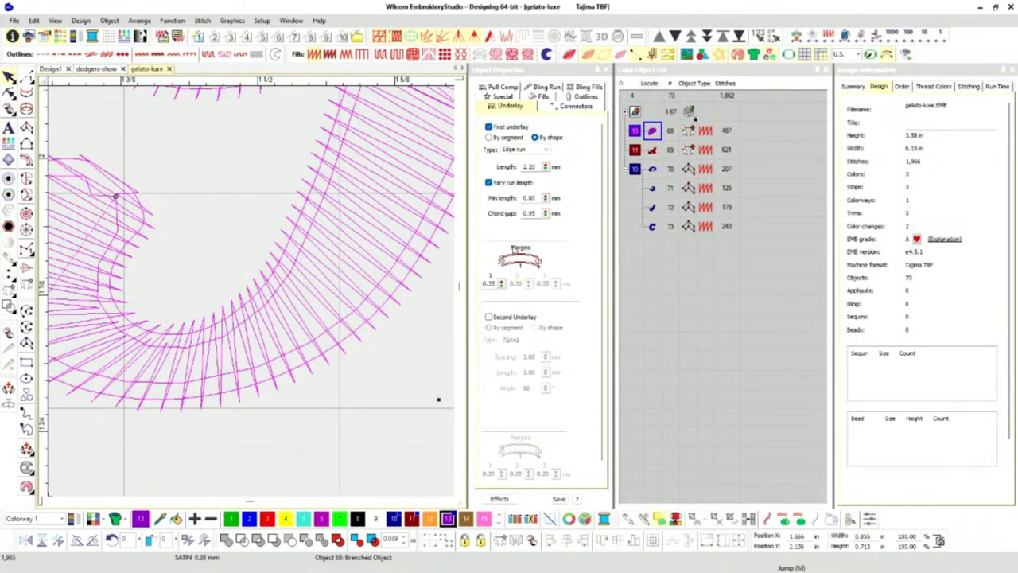
mouse_move(501, 284)
left_mouse_down()
mouse_move(455, 329)
mouse_move(458, 312)
left_mouse_up()
scroll(202, 352, "down", 2)
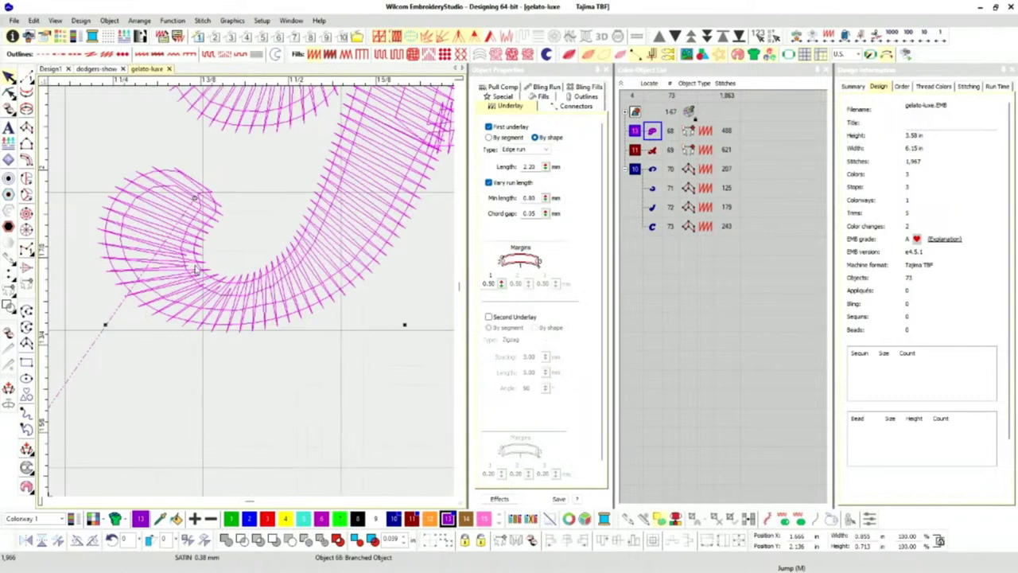
scroll(263, 291, "down", 1)
scroll(223, 307, "up", 3)
scroll(255, 296, "down", 2)
scroll(262, 292, "down", 3)
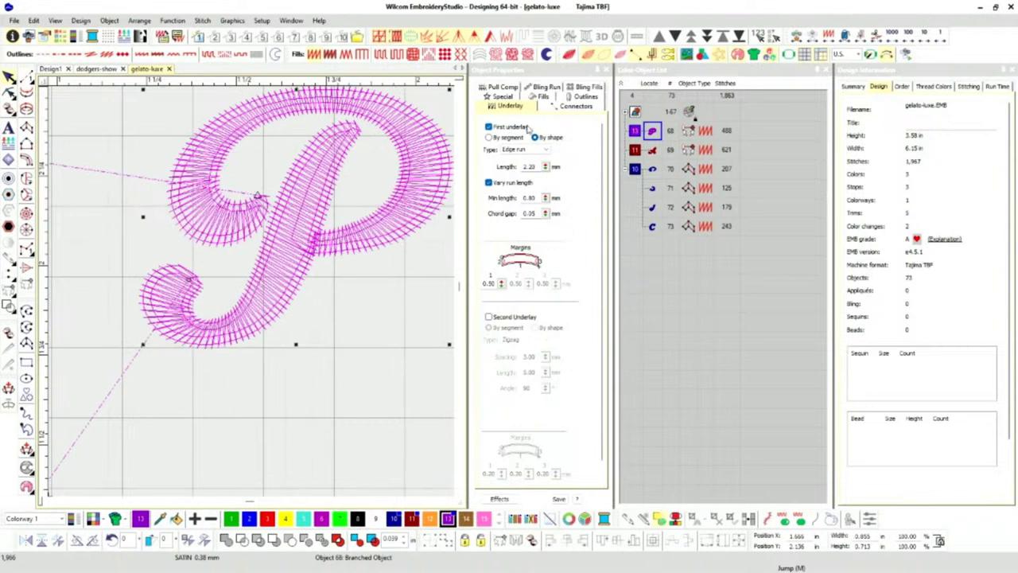
Step: Set the first underlay's run length to 2.00 mm and enable a Zigzag second underlay on the P
double_click(538, 166)
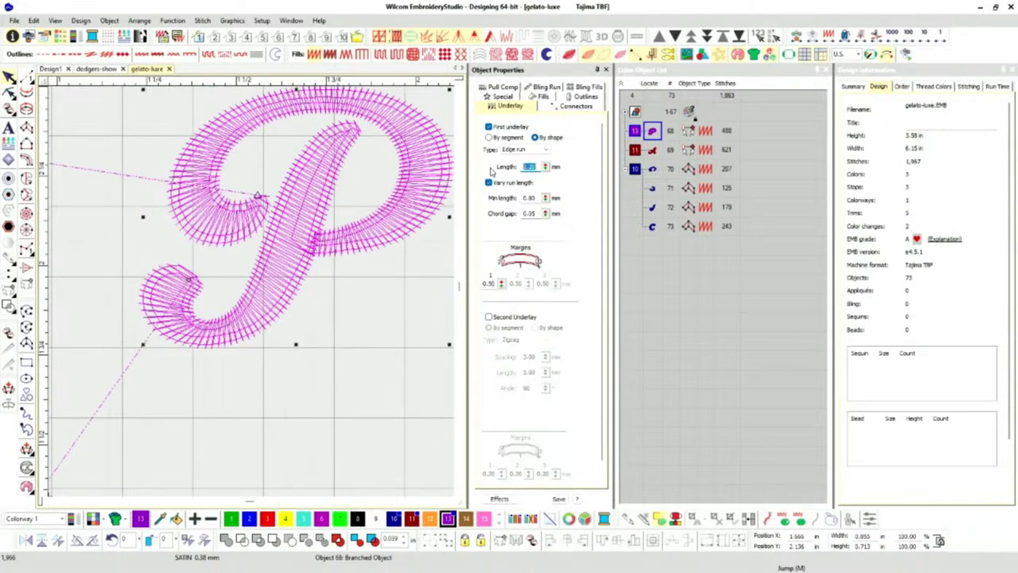
scroll(244, 295, "down", 1)
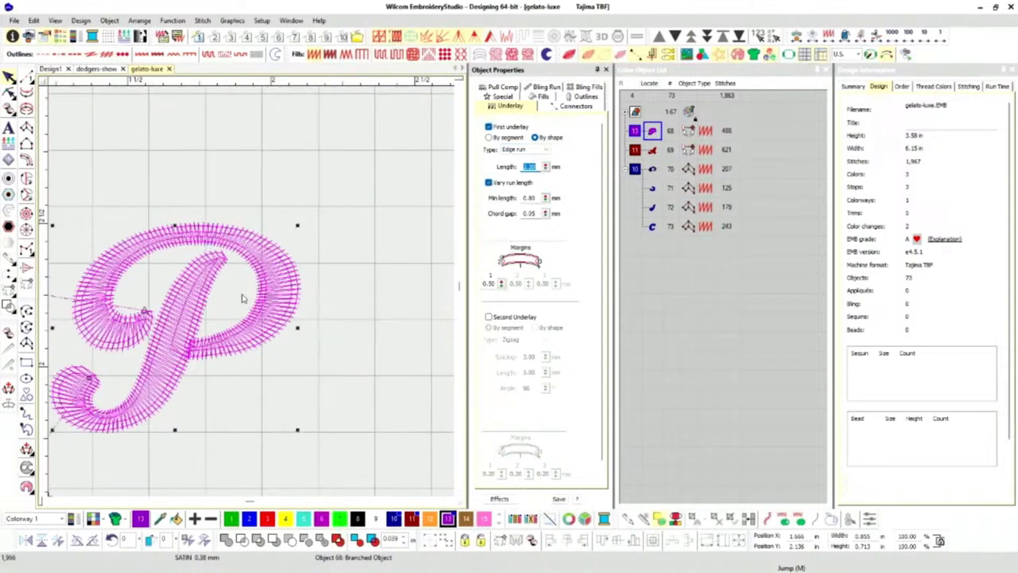
left_click_drag(188, 315, 253, 296)
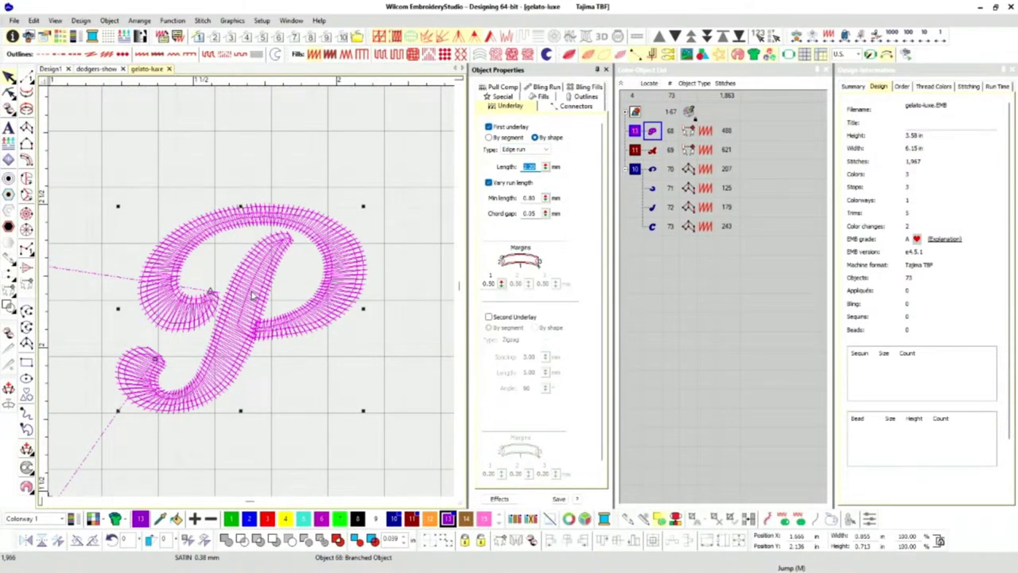
type("2")
key("Return")
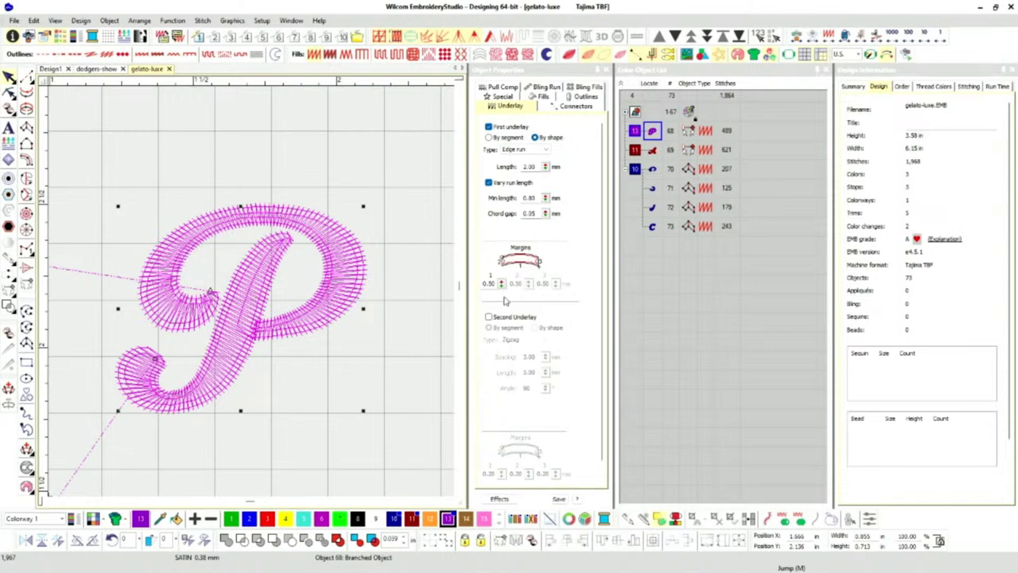
left_click(488, 317)
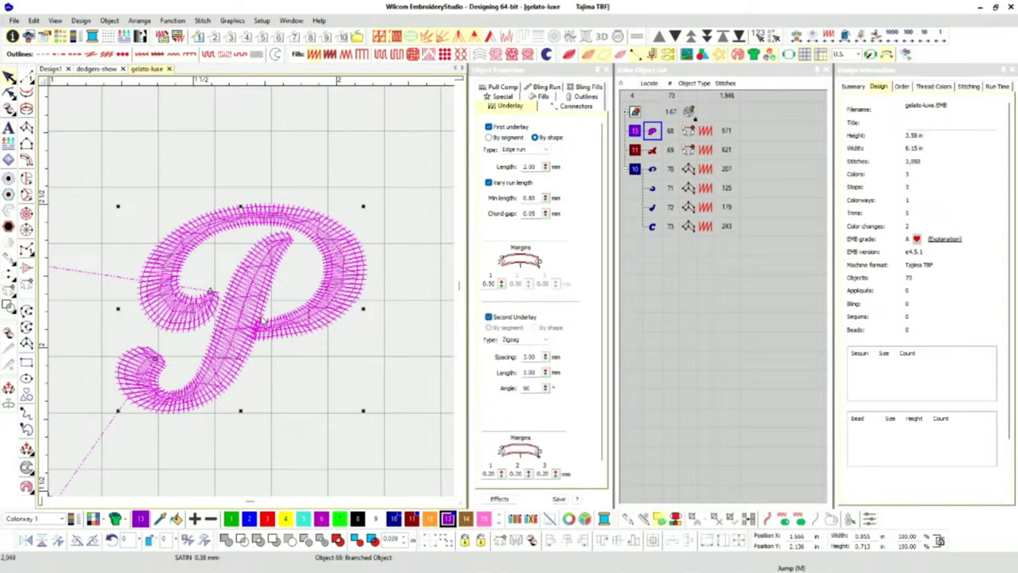
Step: Deselect the P, show it in TrueView and play its stitching, pausing to examine the edge run at the stem and bowl junction
left_click(255, 165)
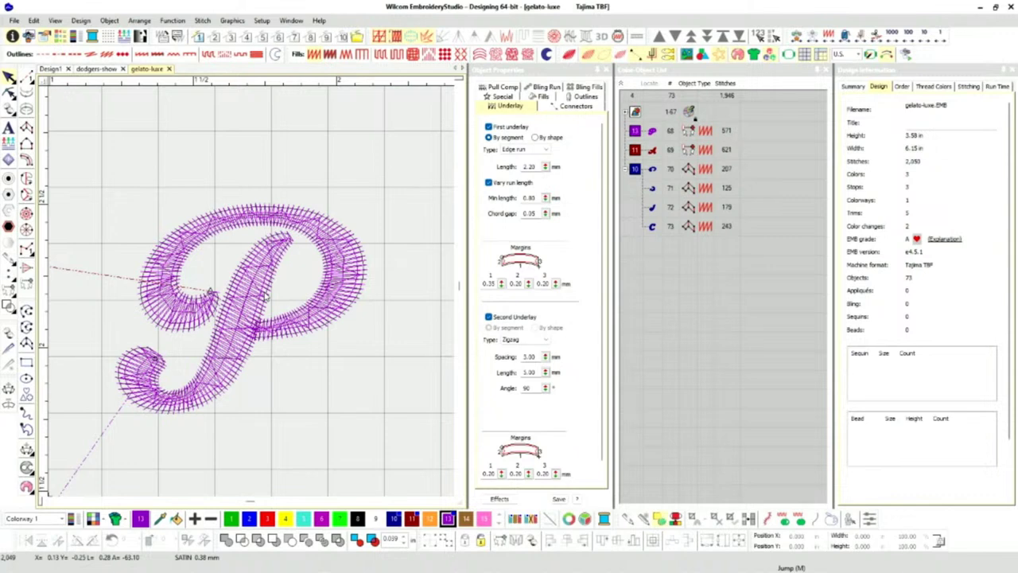
key("t")
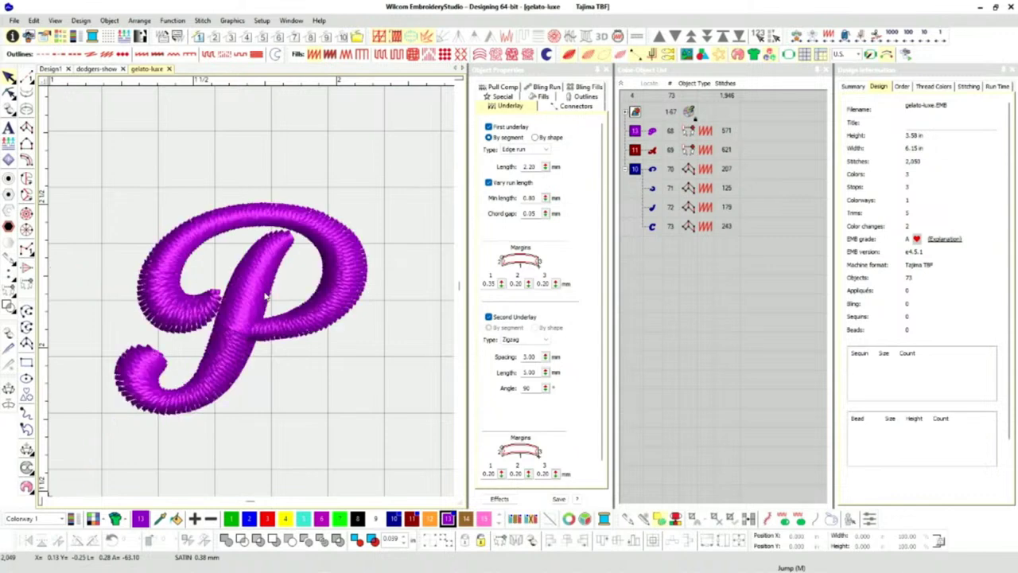
left_click(906, 58)
scroll(370, 265, "down", 2)
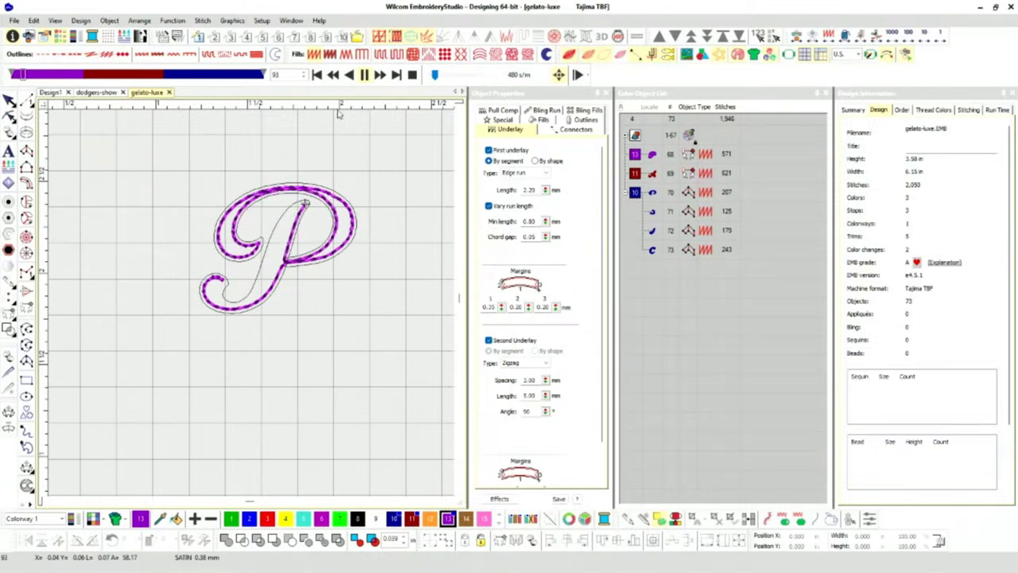
left_click(364, 74)
scroll(247, 306, "up", 2)
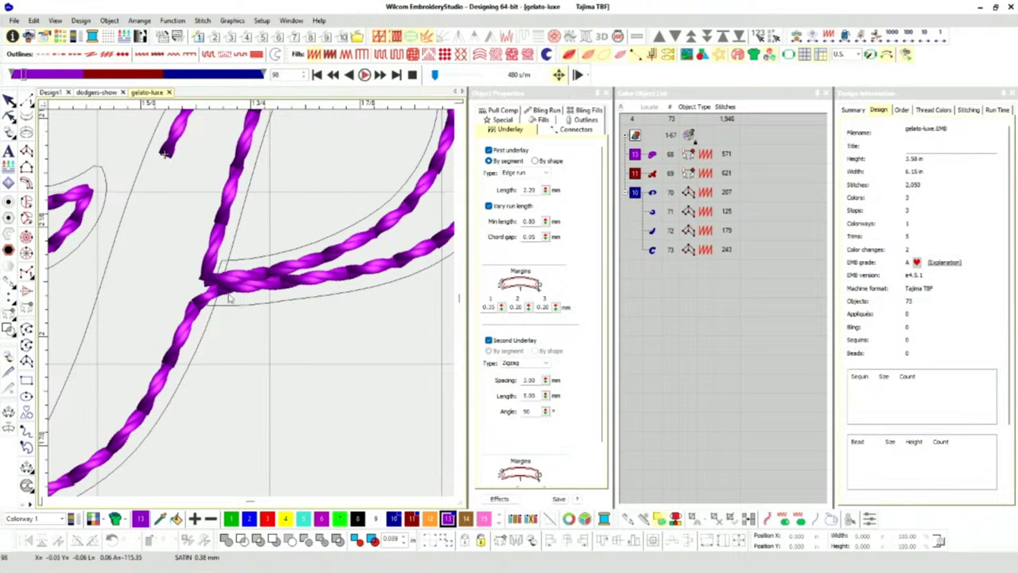
scroll(236, 294, "down", 3)
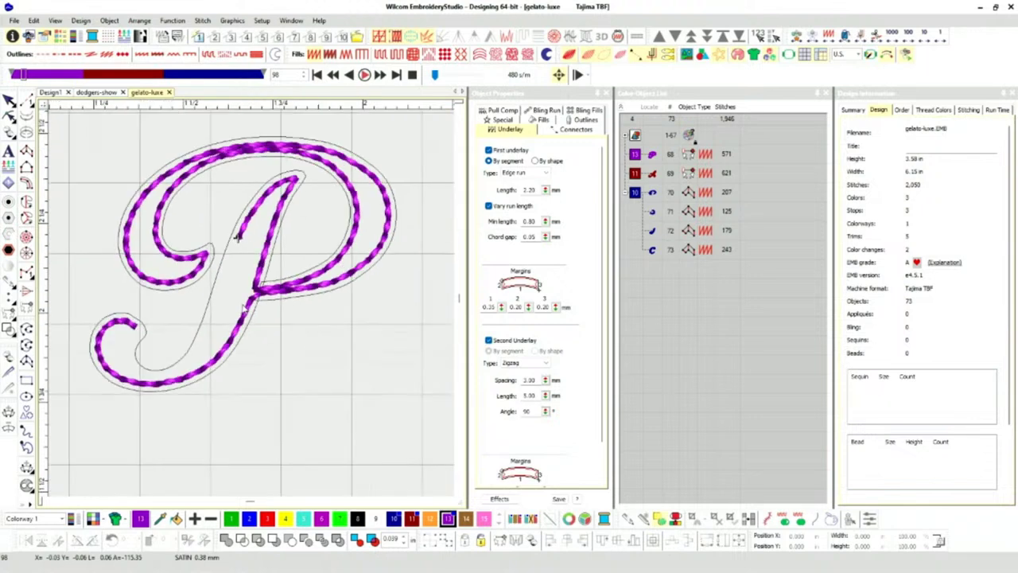
Step: Play the P's zigzag underlay in stages until the satin stitching begins on the lower curl
left_click(364, 74)
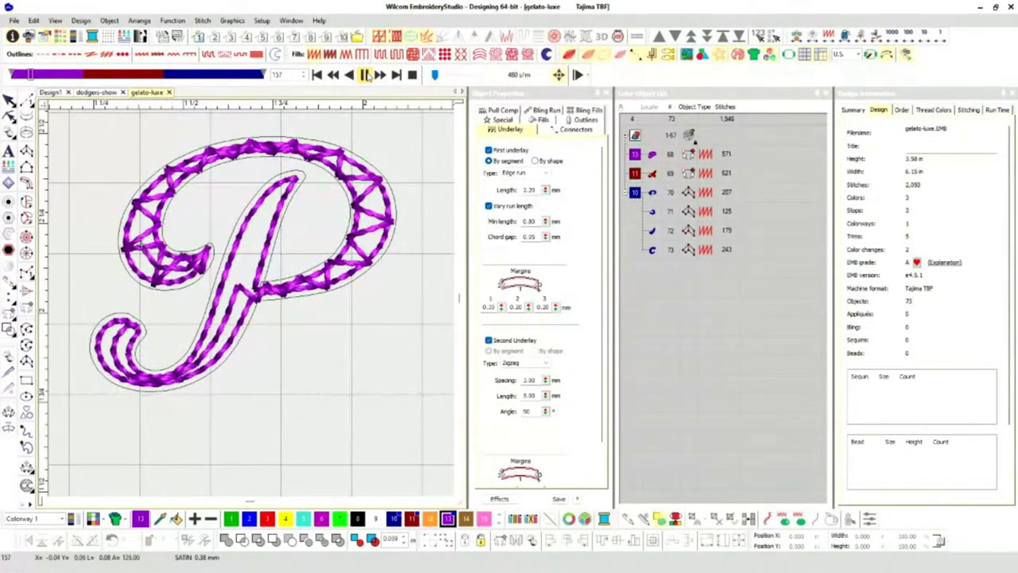
left_click(366, 75)
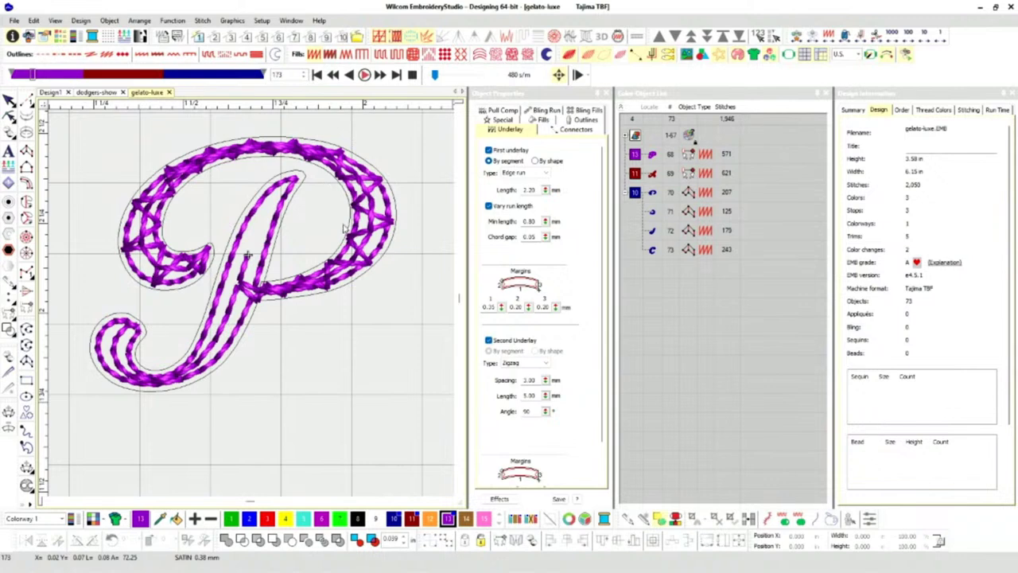
left_click(365, 74)
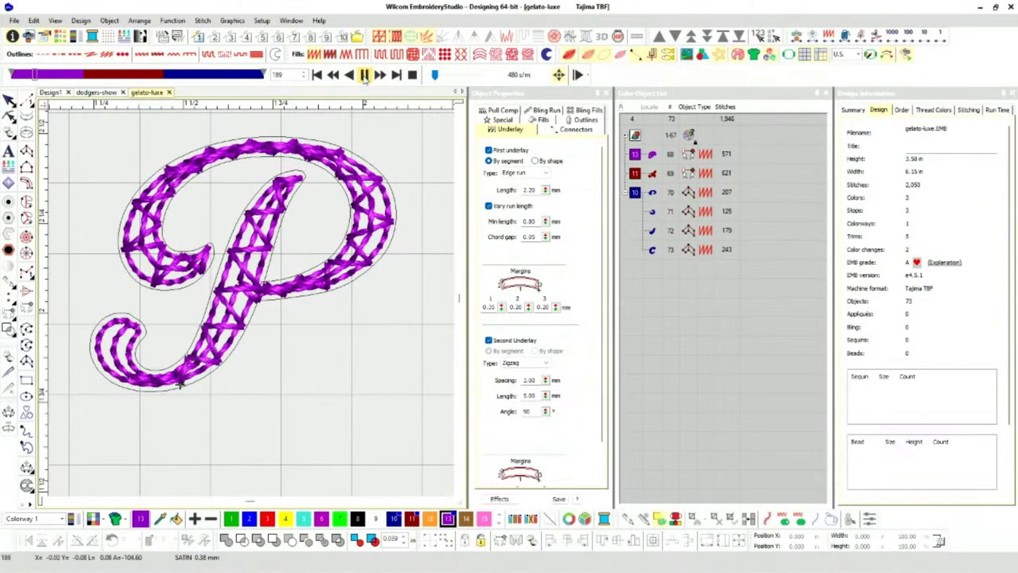
left_click(364, 75)
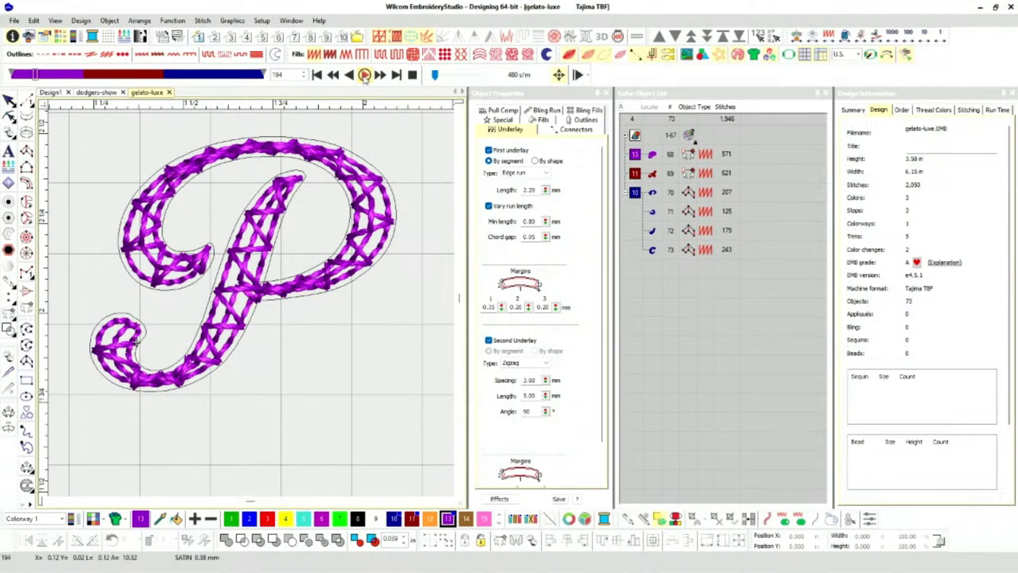
left_click(364, 75)
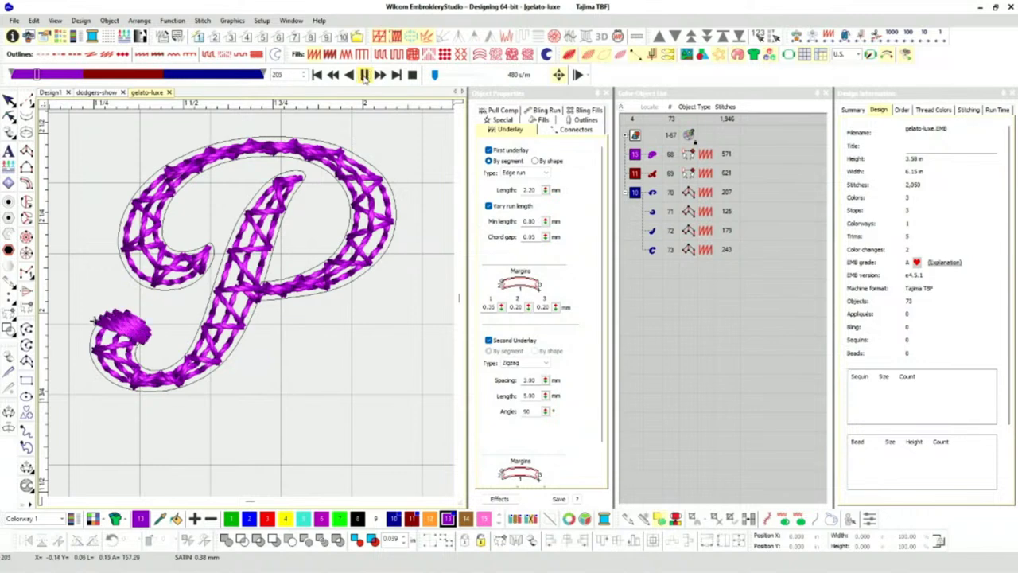
left_click(365, 75)
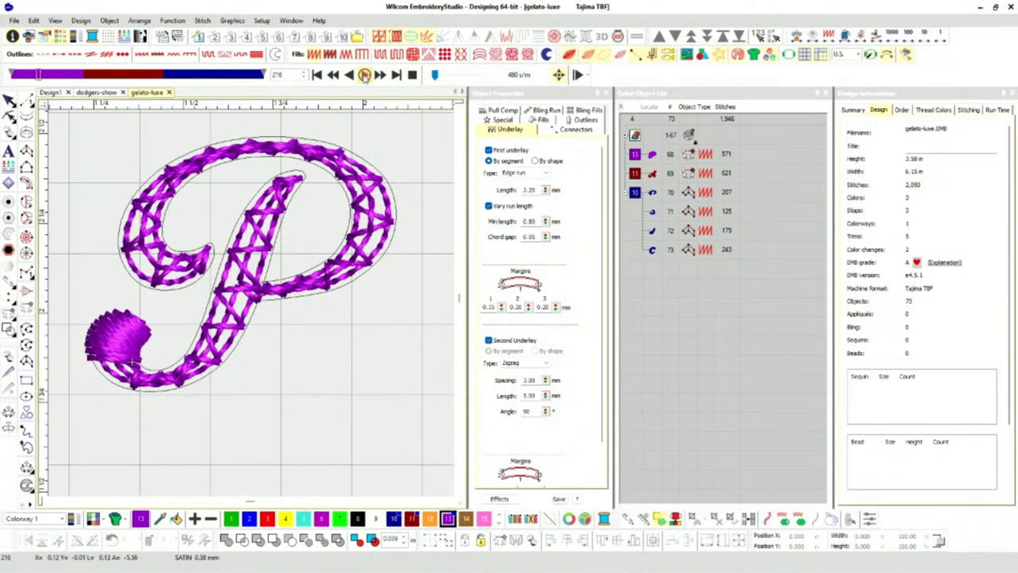
Step: Examine the underlay where the bowl meets the stem and resume the stitch playback at 2400 s/m
scroll(283, 310, "up", 5)
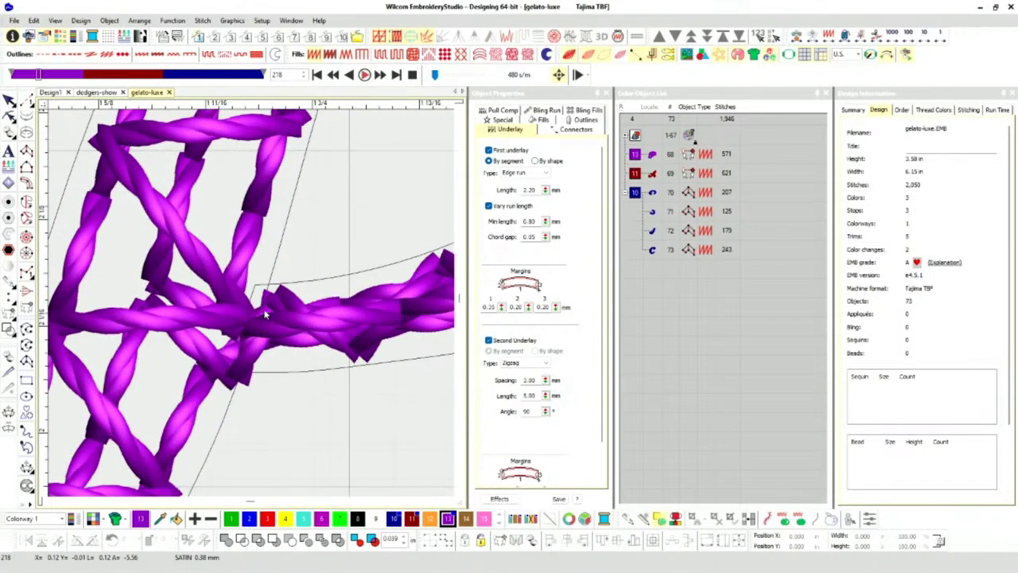
scroll(266, 314, "down", 3)
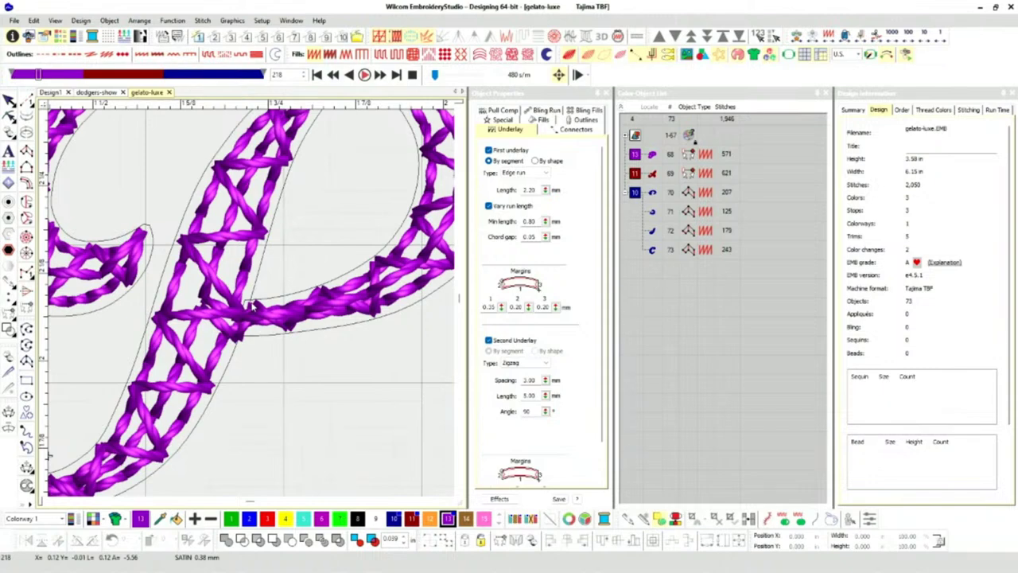
scroll(249, 305, "up", 2)
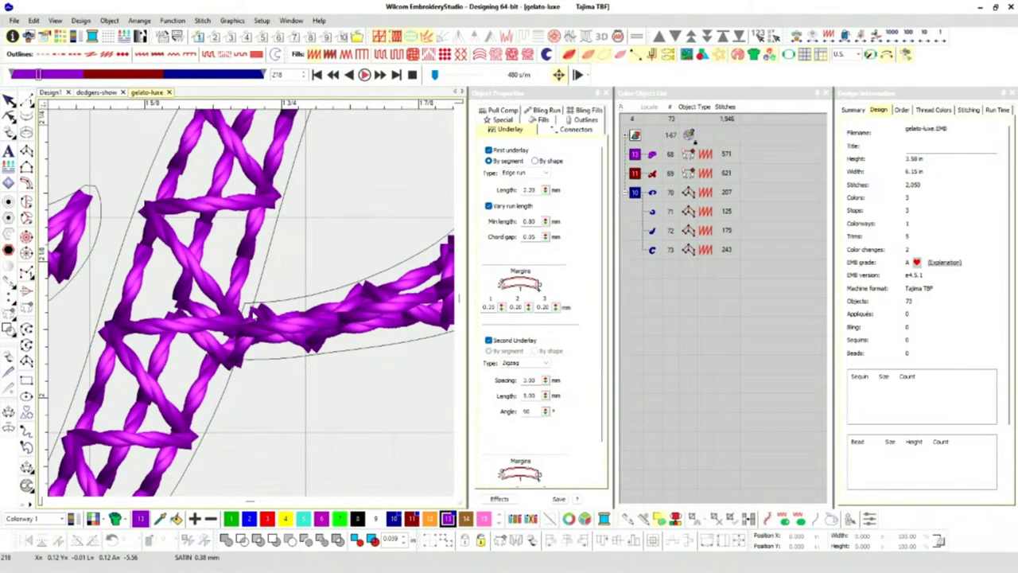
scroll(250, 318, "up", 2)
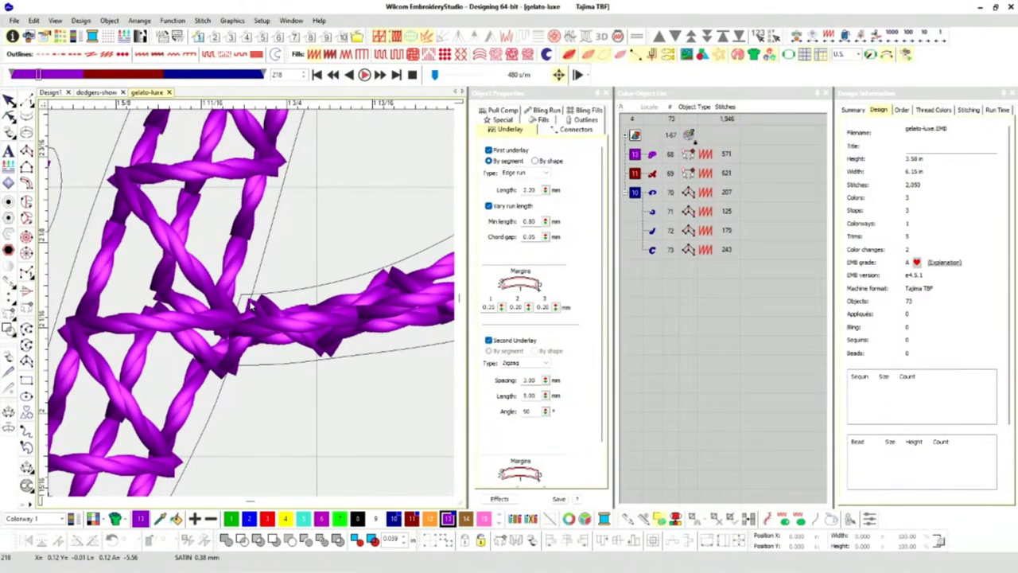
scroll(251, 312, "down", 4)
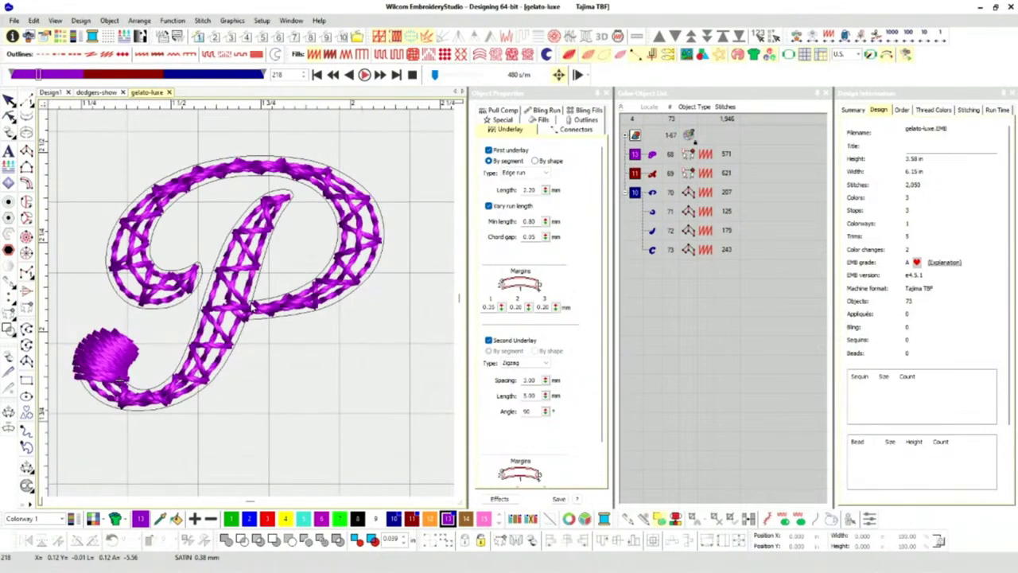
scroll(252, 312, "down", 1)
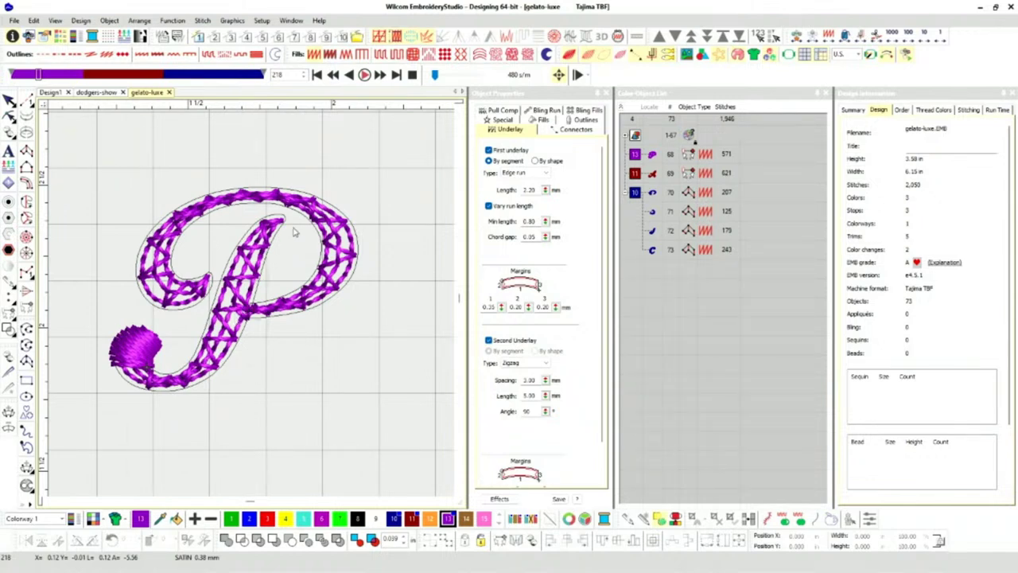
left_click(364, 74)
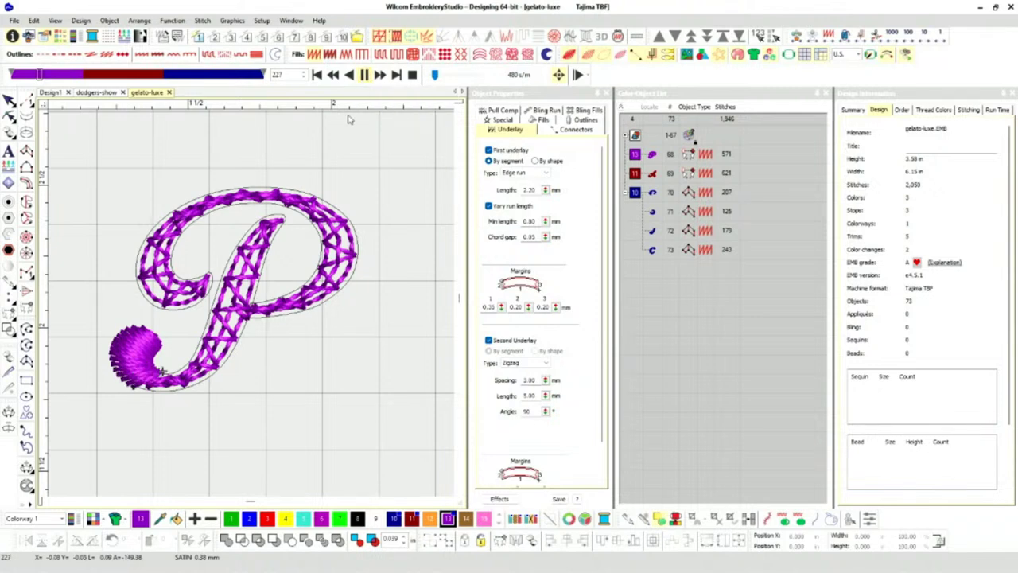
left_click_drag(433, 74, 451, 75)
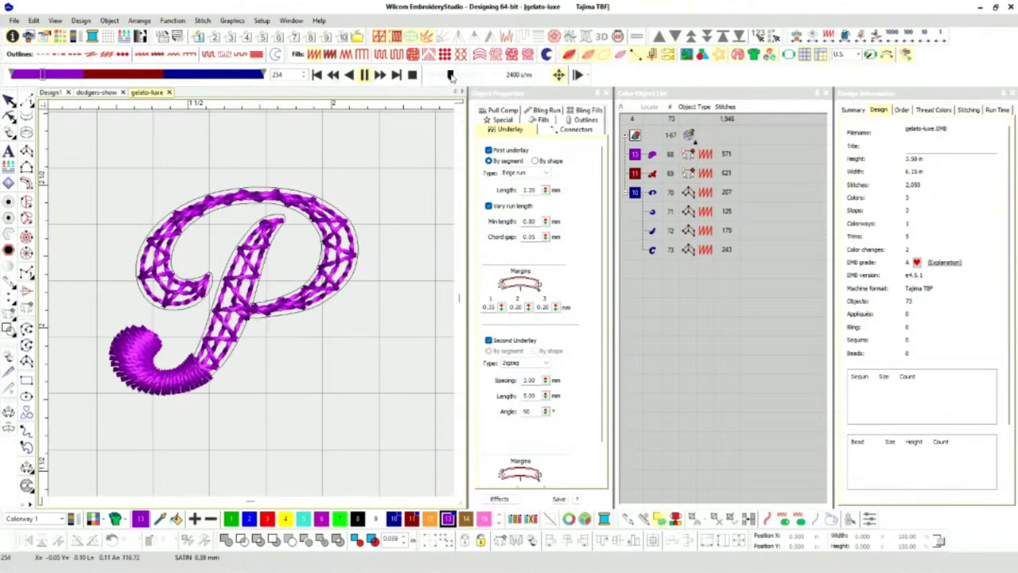
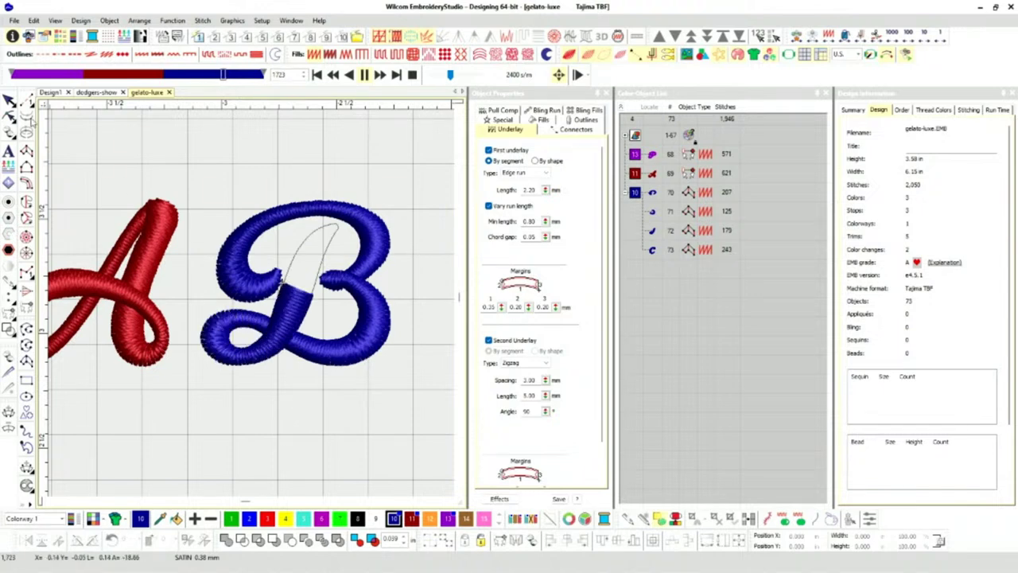
Step: Stop the stitch playback, show the background lettering artwork again and inspect the finished P among the other letters
left_click(10, 102)
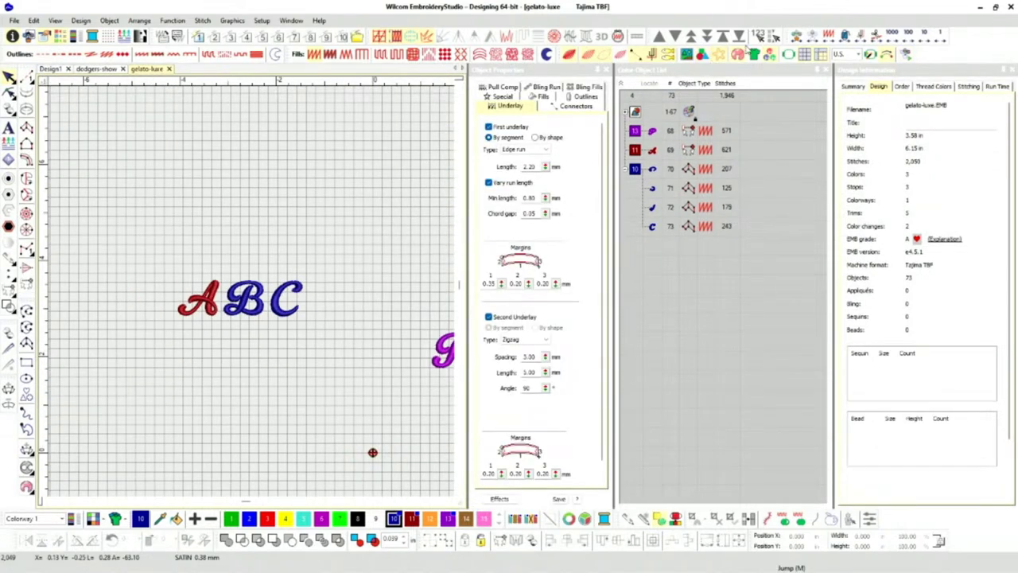
left_click(703, 57)
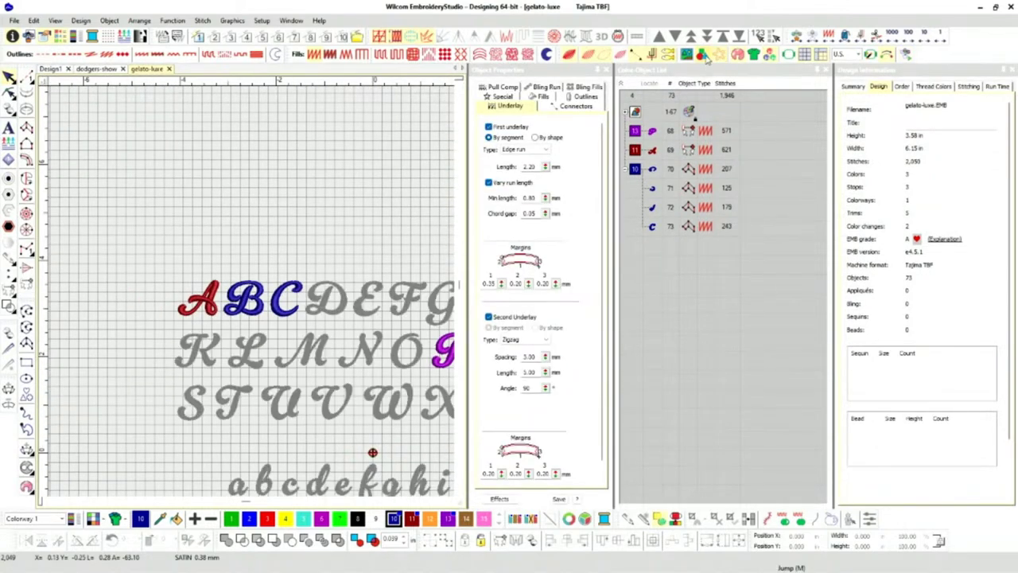
scroll(257, 350, "down", 4)
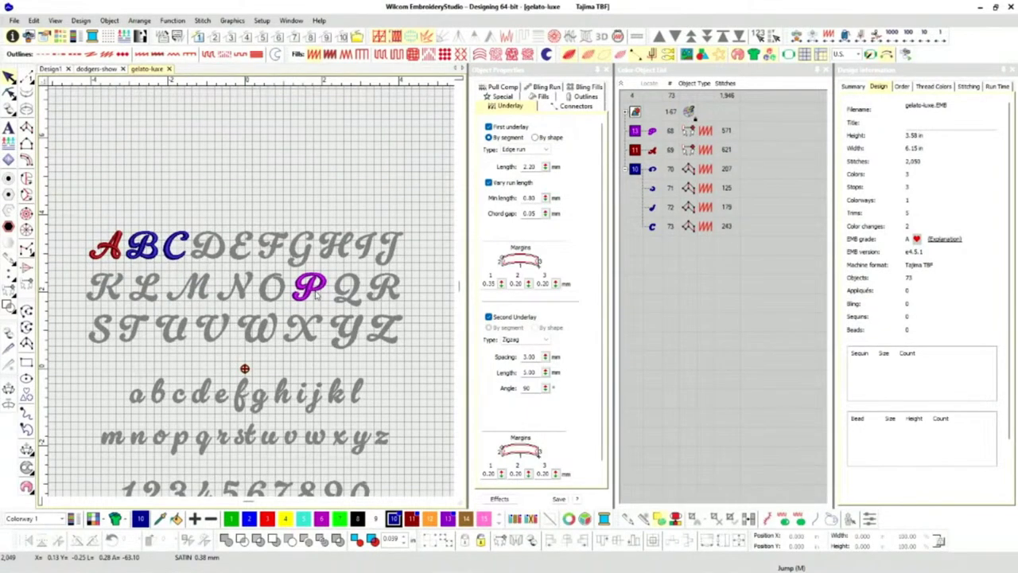
scroll(316, 294, "up", 4)
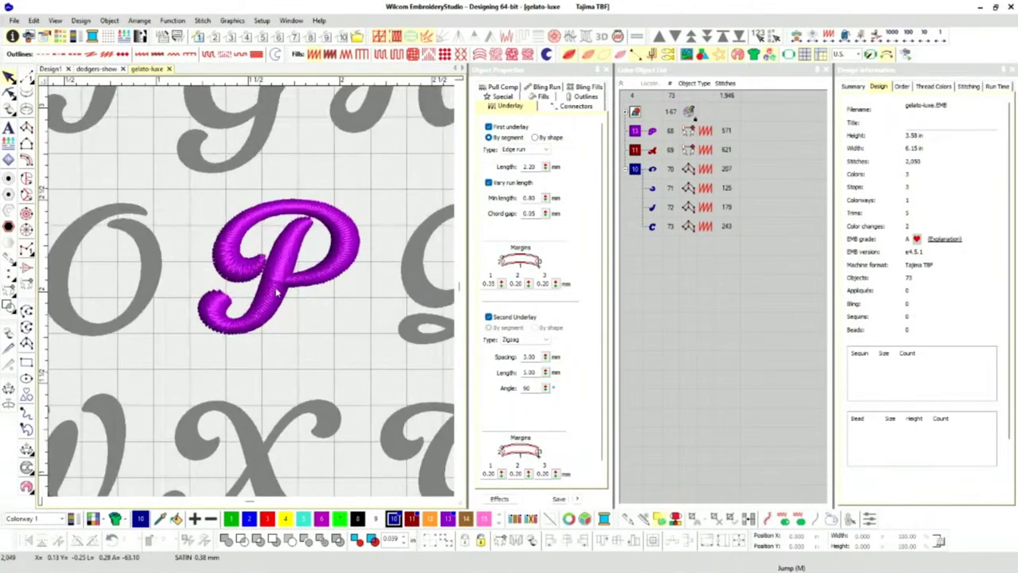
Step: Switch to the Design1 file and examine the Dodgers script artwork
left_click(52, 70)
scroll(286, 312, "down", 2)
scroll(285, 309, "down", 1)
scroll(270, 302, "up", 1)
scroll(263, 298, "down", 1)
scroll(251, 294, "up", 1)
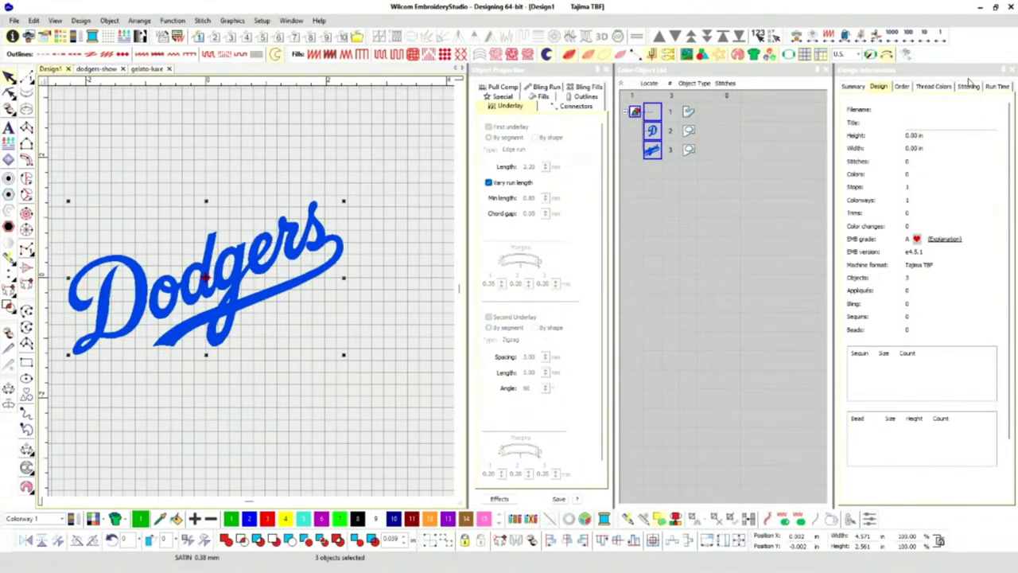
Step: Close Design Information and narrow Object Properties and the Color-Object List to enlarge the canvas around the Dodgers artwork
left_click(1011, 71)
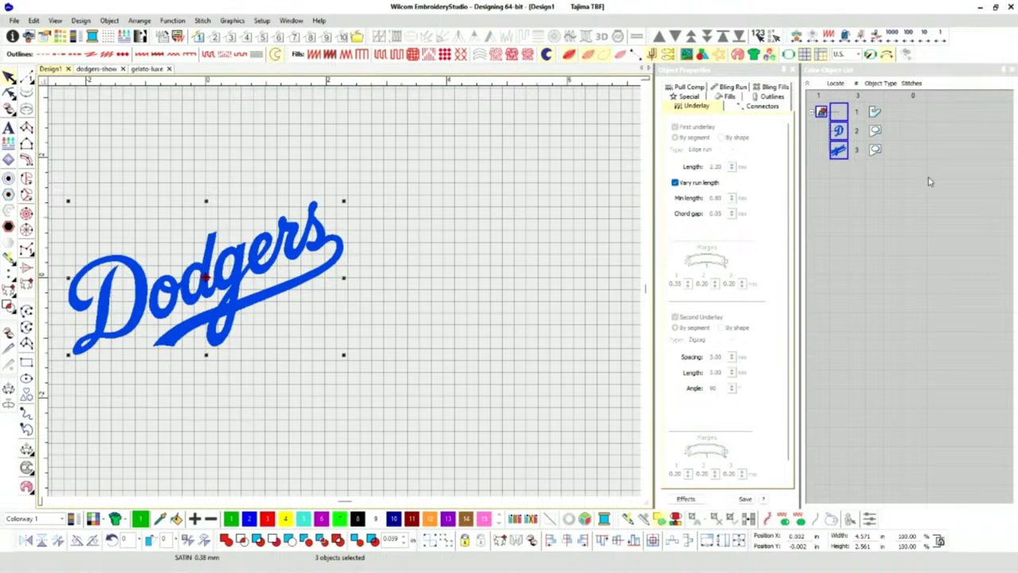
left_click_drag(803, 256, 875, 249)
left_click_drag(664, 268, 730, 273)
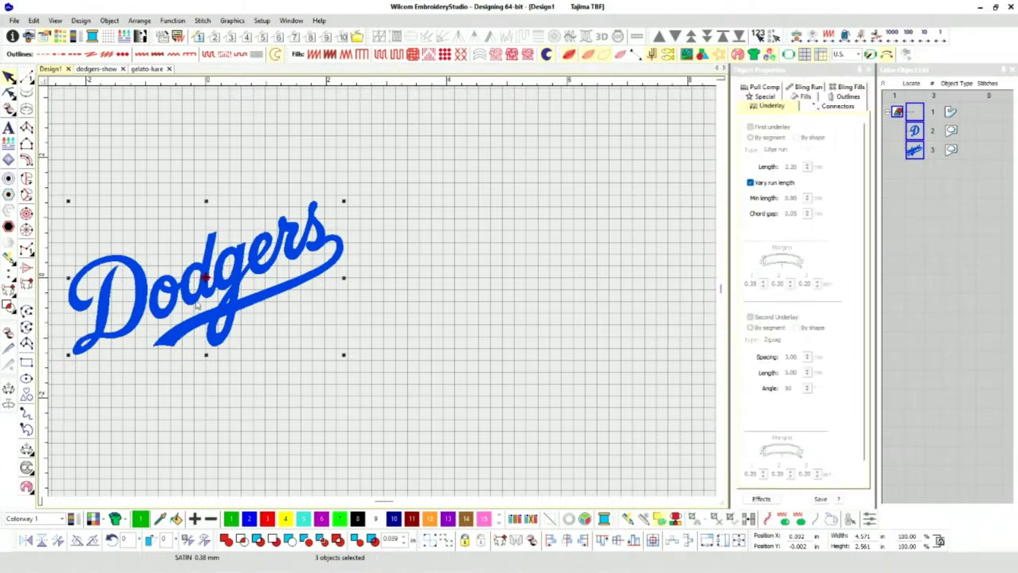
scroll(189, 306, "up", 3)
scroll(394, 286, "down", 2)
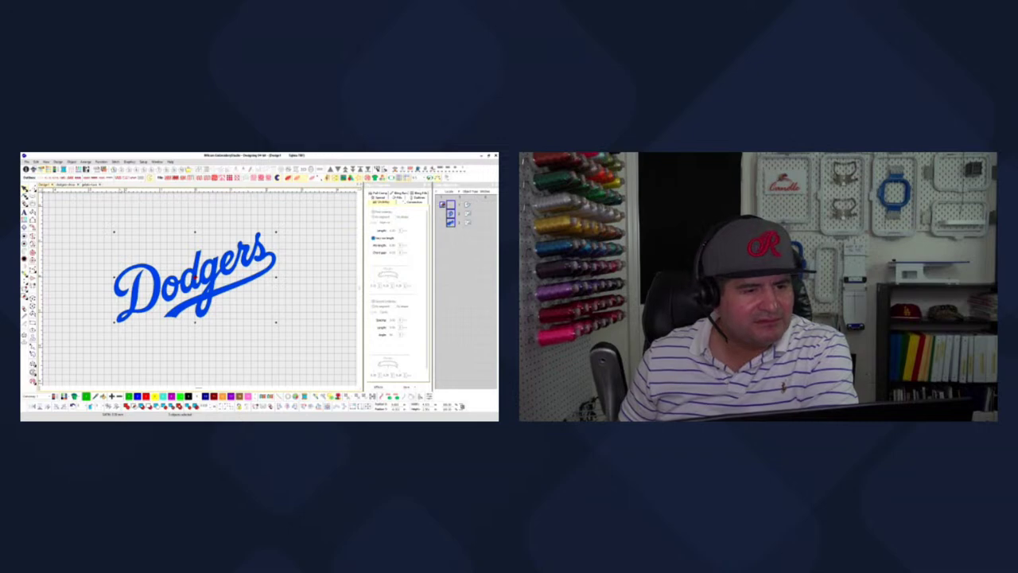
Step: Return to the gelato-luxe design, turn off TrueView and select only the three objects that form the blue B
key("ctrl+Tab")
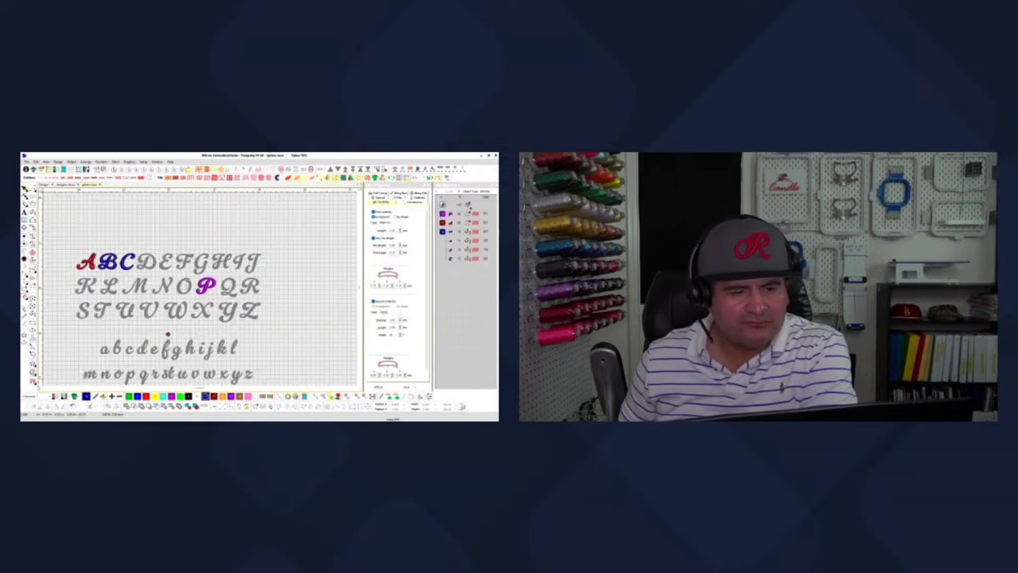
scroll(200, 291, "up", 2)
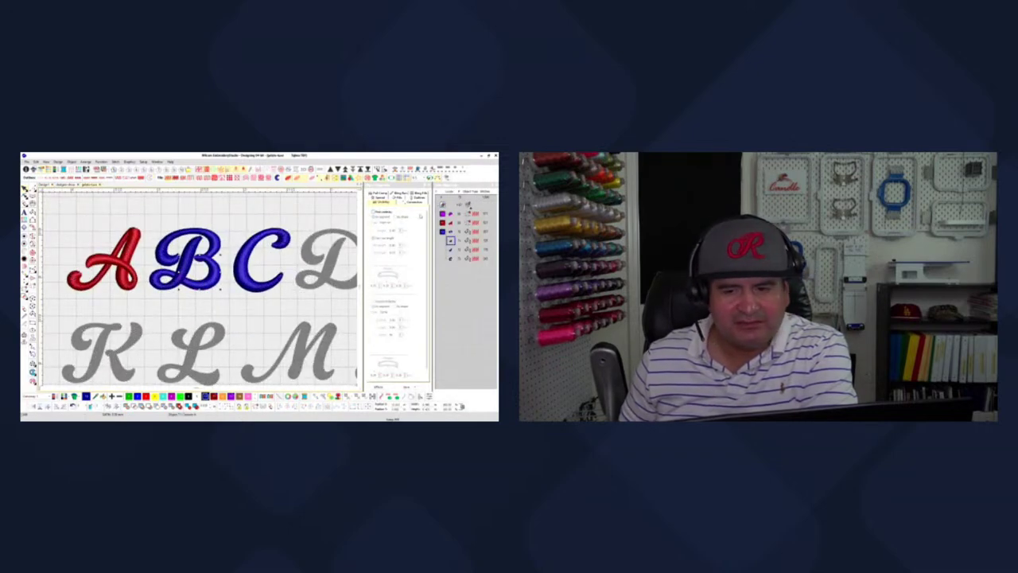
left_click(450, 249)
left_click(450, 232)
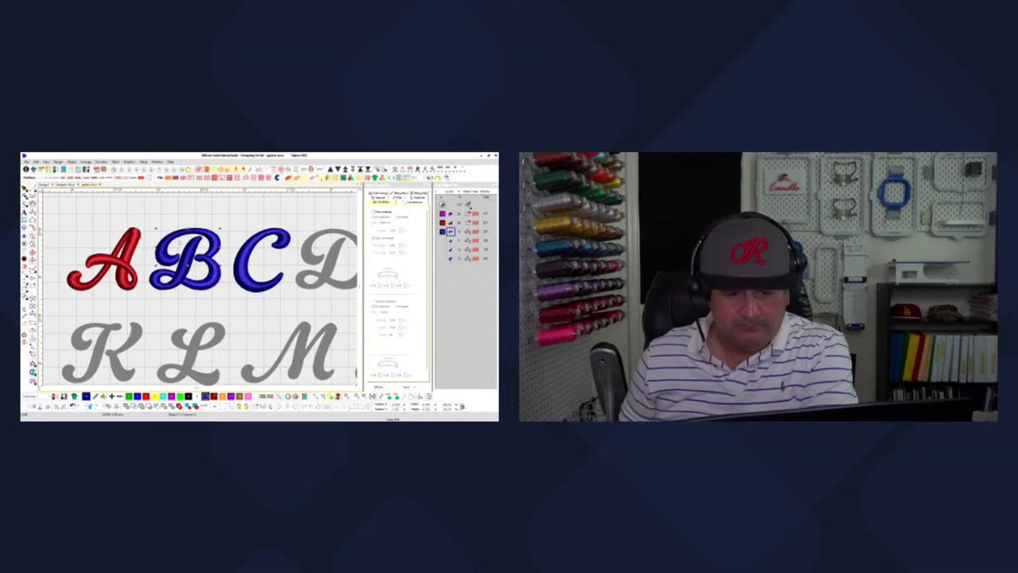
scroll(199, 290, "up", 2)
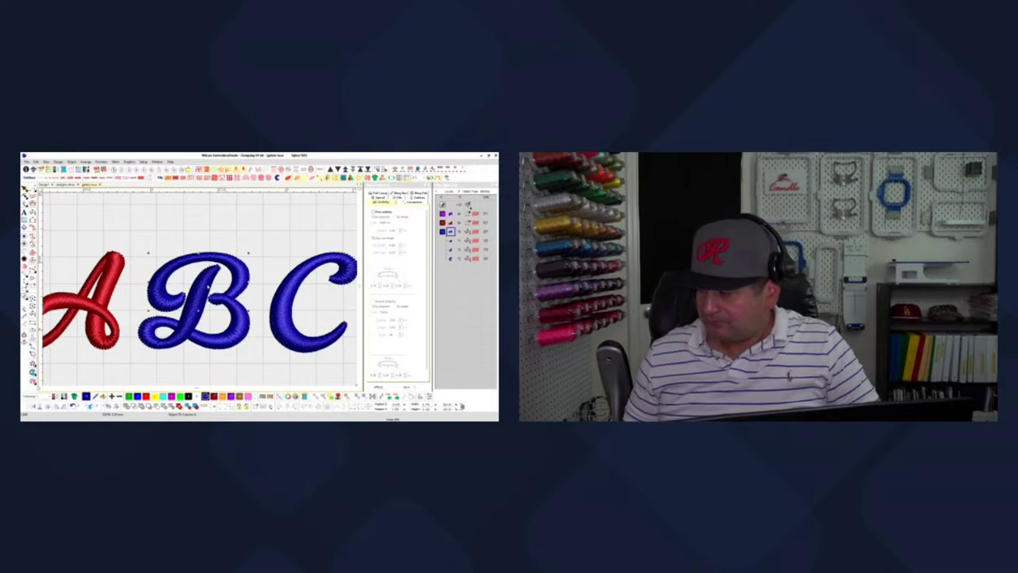
key("t")
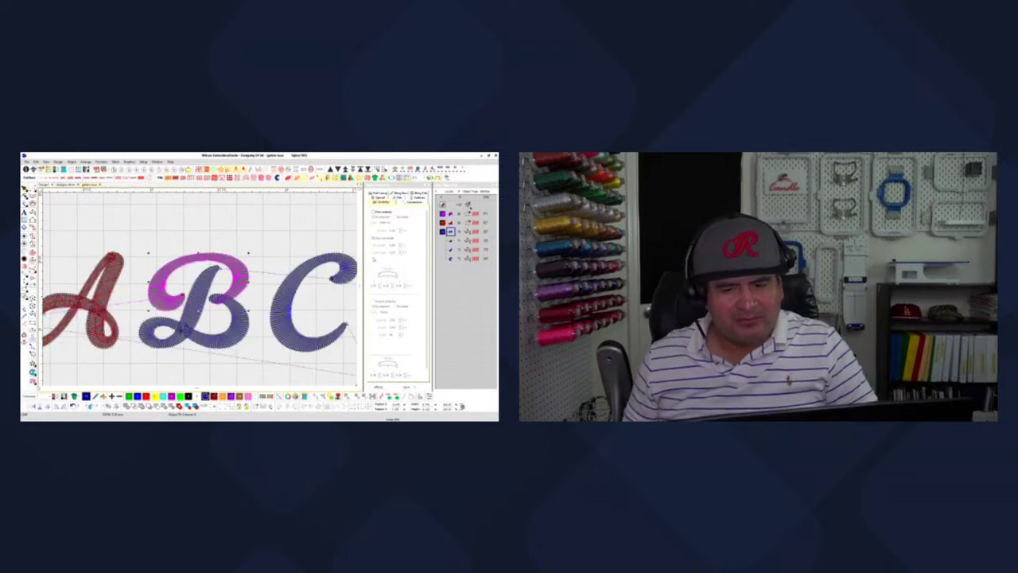
left_click(450, 258, "shift")
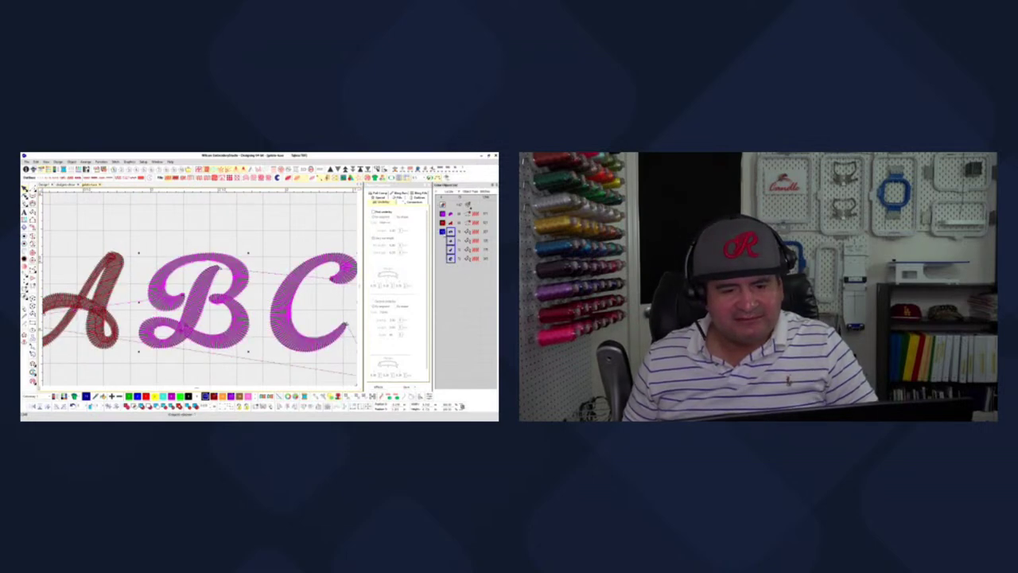
left_click(468, 204, "ctrl")
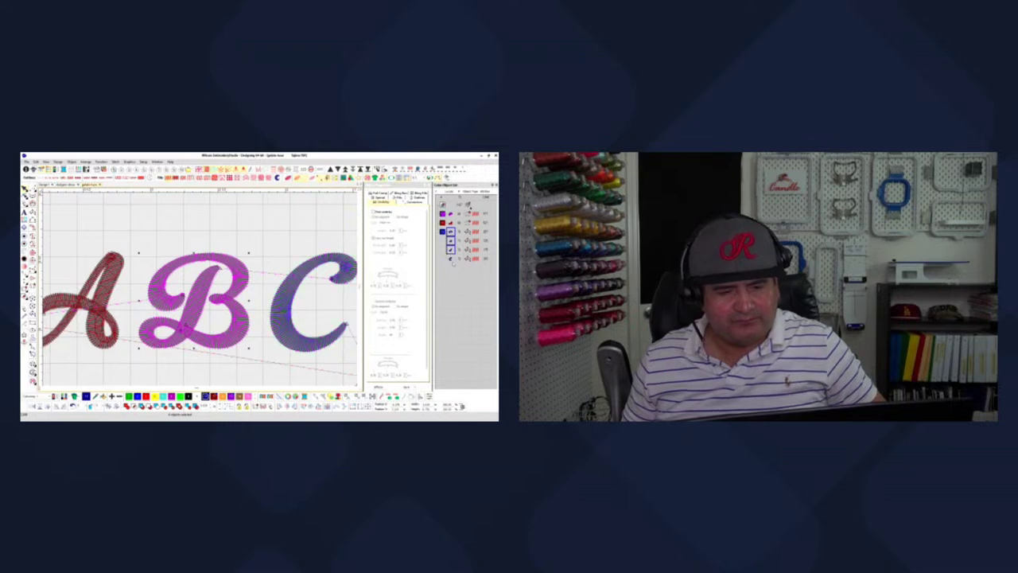
Step: Enable the first underlay on the B's three objects with type Zigzag, and deselect them to inspect the stitches
left_click(374, 212)
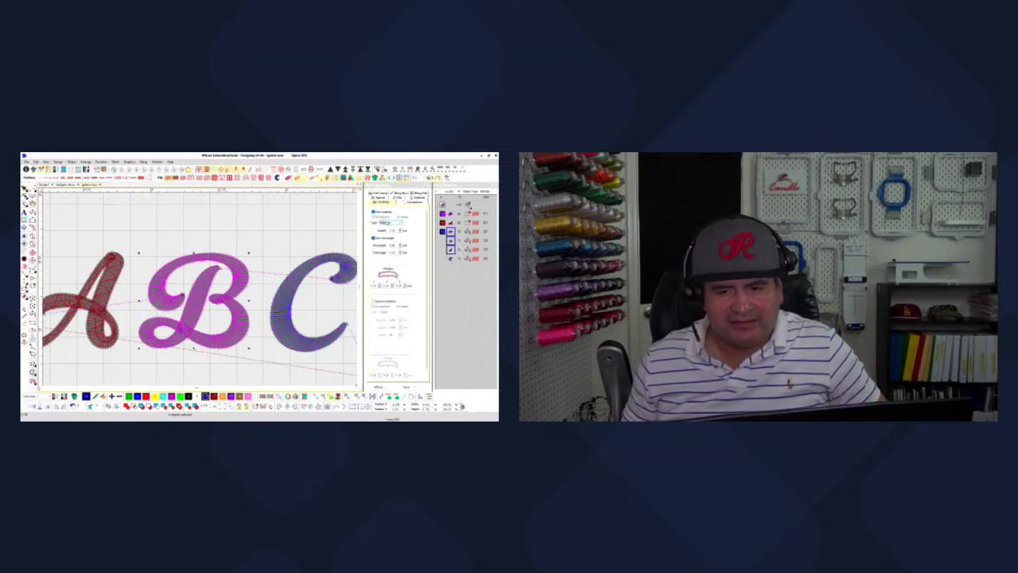
left_click(387, 222)
left_click(388, 231)
left_click(386, 222)
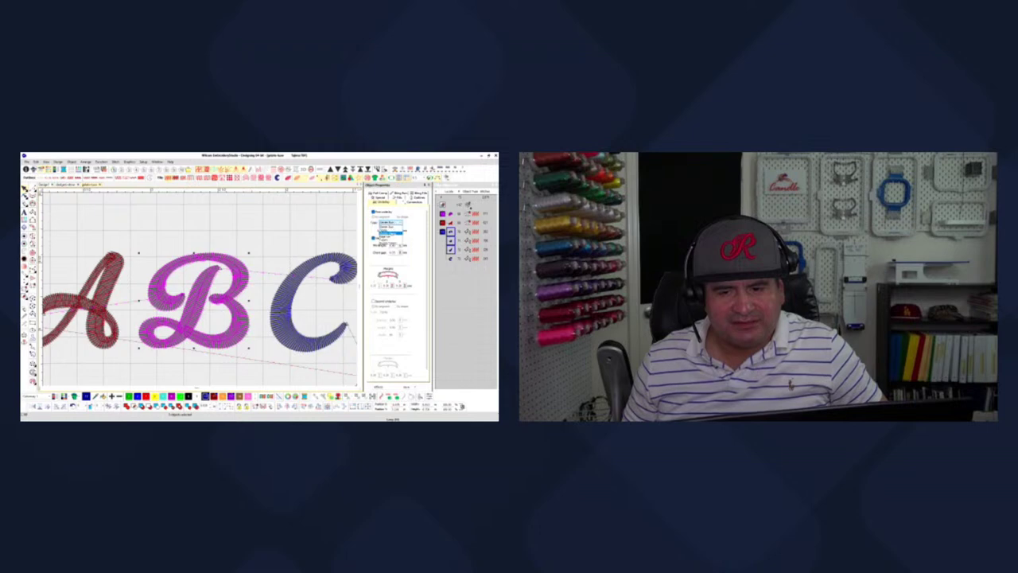
left_click(388, 233)
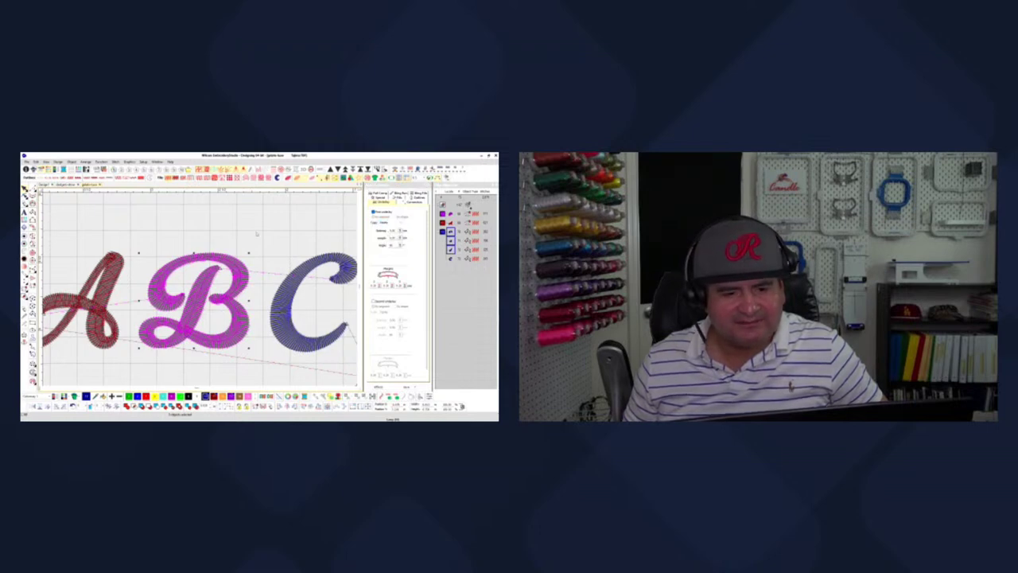
left_click(249, 241)
scroll(197, 308, "up", 2)
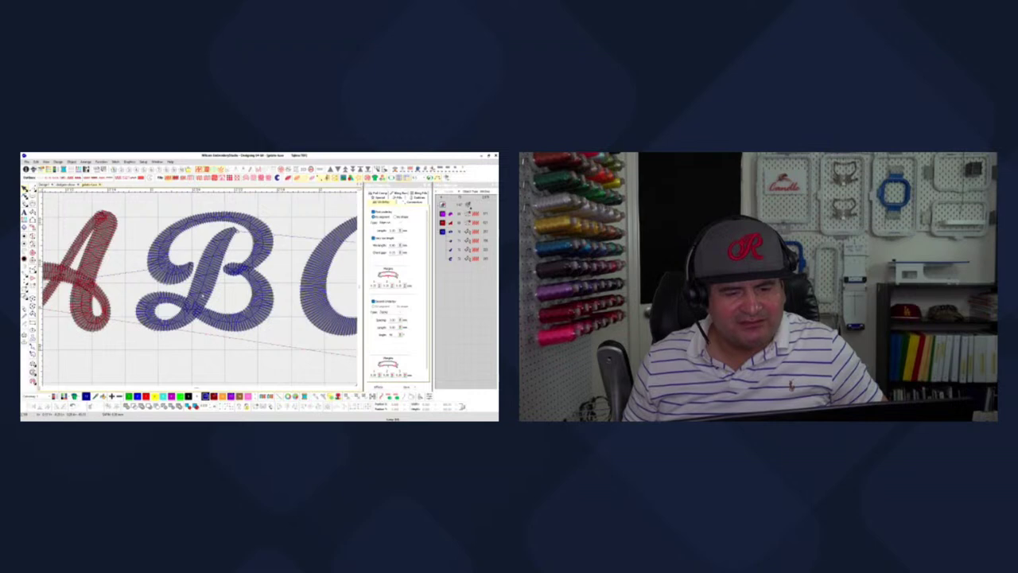